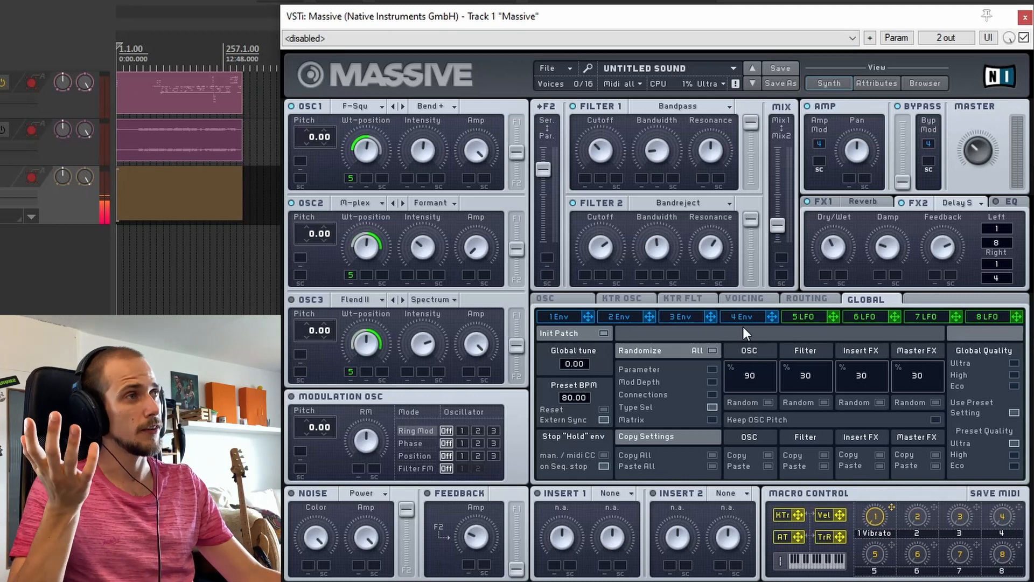
Examine envelope 4's curve and return to the global settings.
{"action": "left_click", "coordinate": [742, 317]}
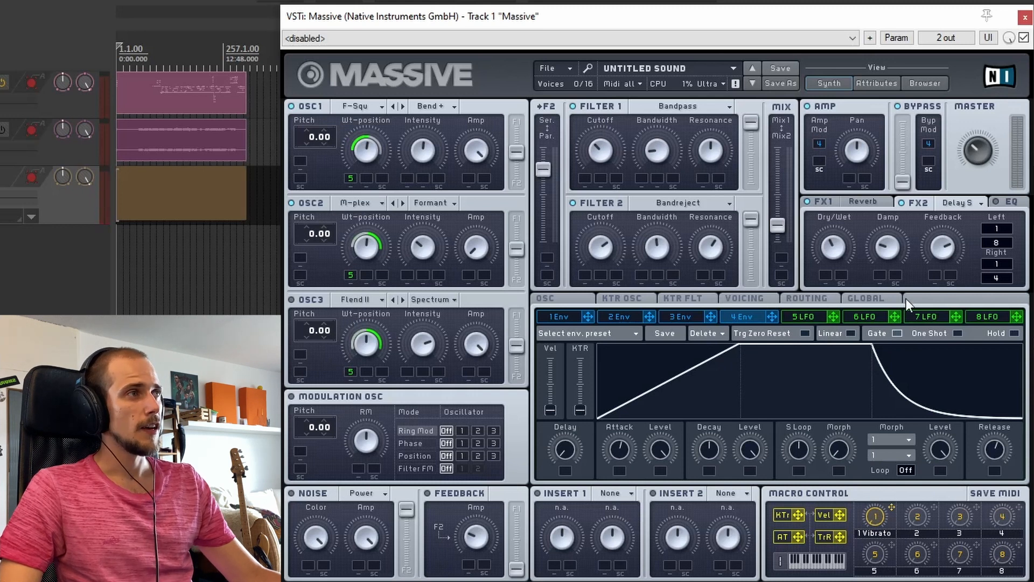
{"action": "left_click", "coordinate": [871, 298]}
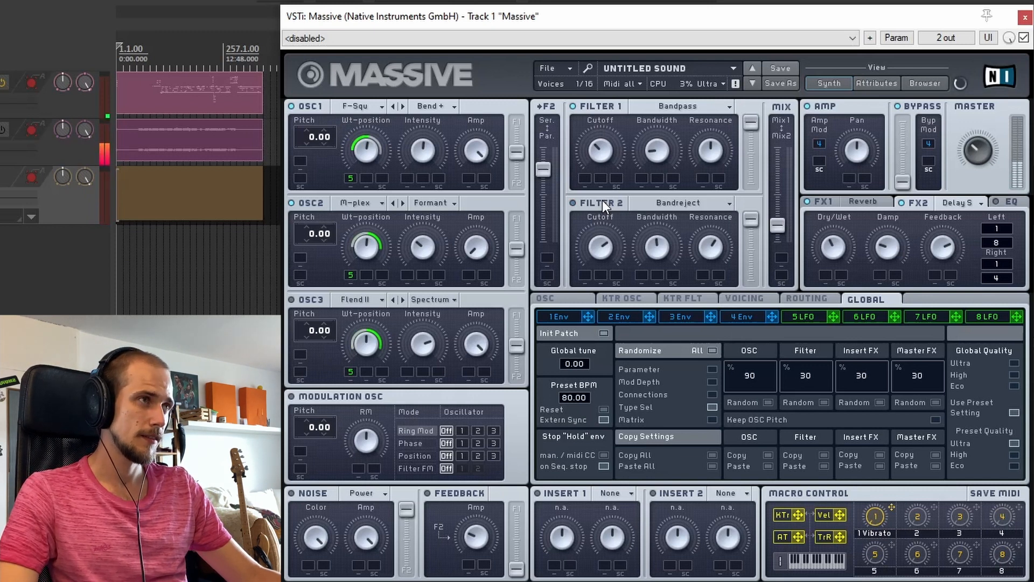
Audition the sound with Filter 1 bypassed and re-enabled, and switch Filter 2 on.
{"action": "left_click", "coordinate": [600, 103]}
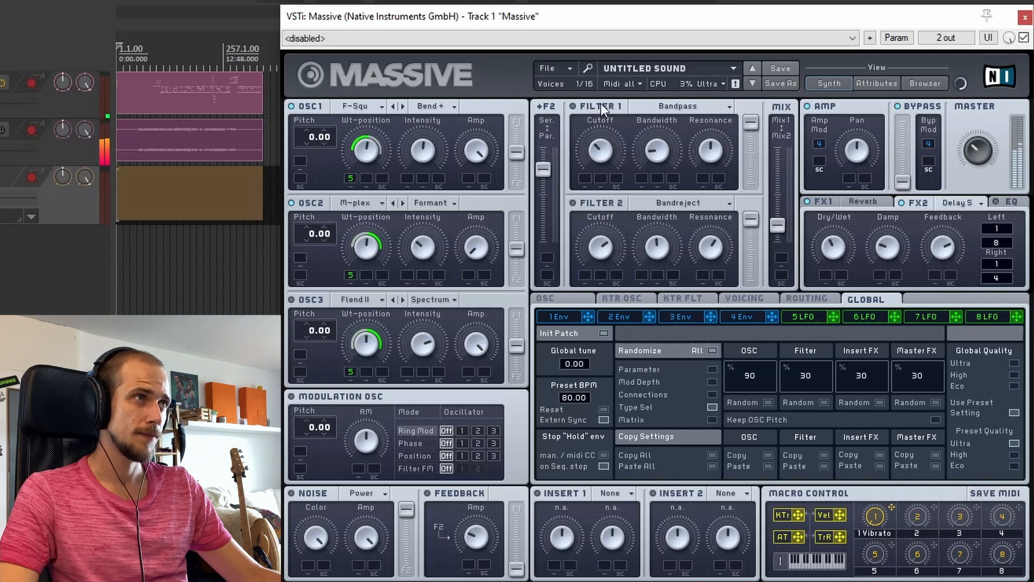
{"action": "left_click", "coordinate": [600, 103]}
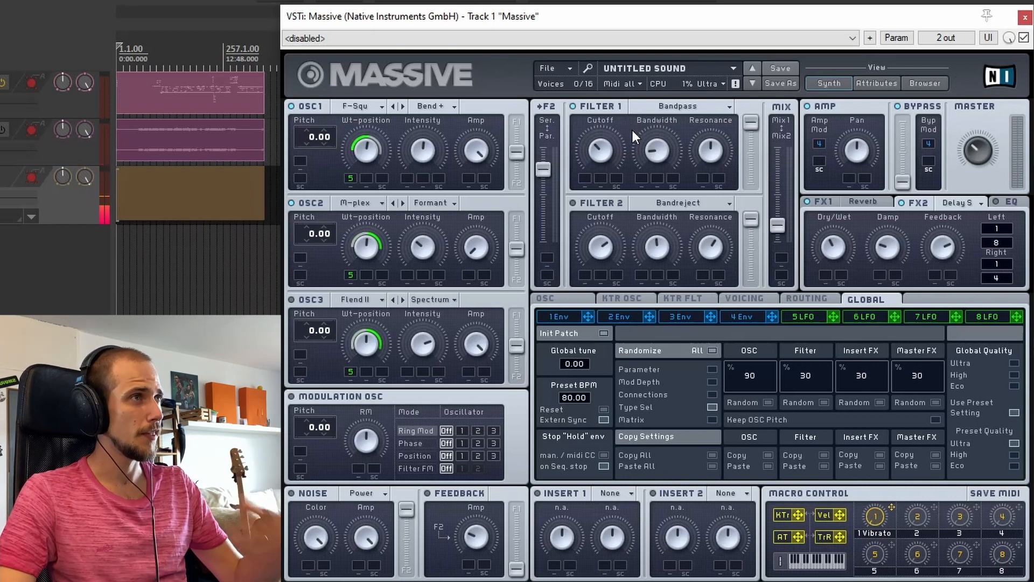
{"action": "left_click", "coordinate": [599, 202]}
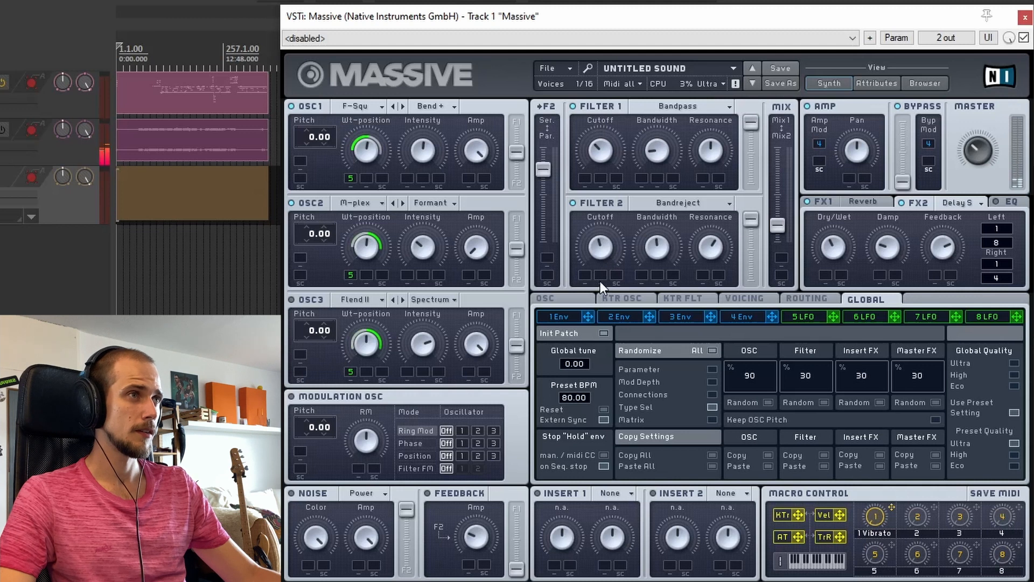
Audition Filter 2 by sweeping its cutoff with Bandreject and Double Notch, ending back on Bandreject.
{"action": "left_click_drag", "start_coordinate": [600, 281], "coordinate": [603, 257]}
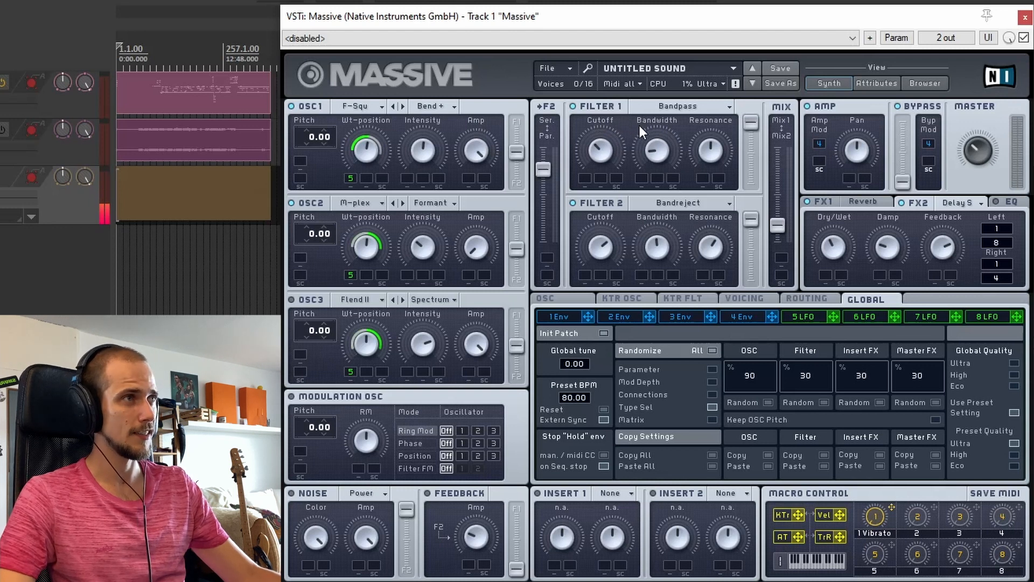
{"action": "left_click_drag", "start_coordinate": [606, 244], "coordinate": [608, 296]}
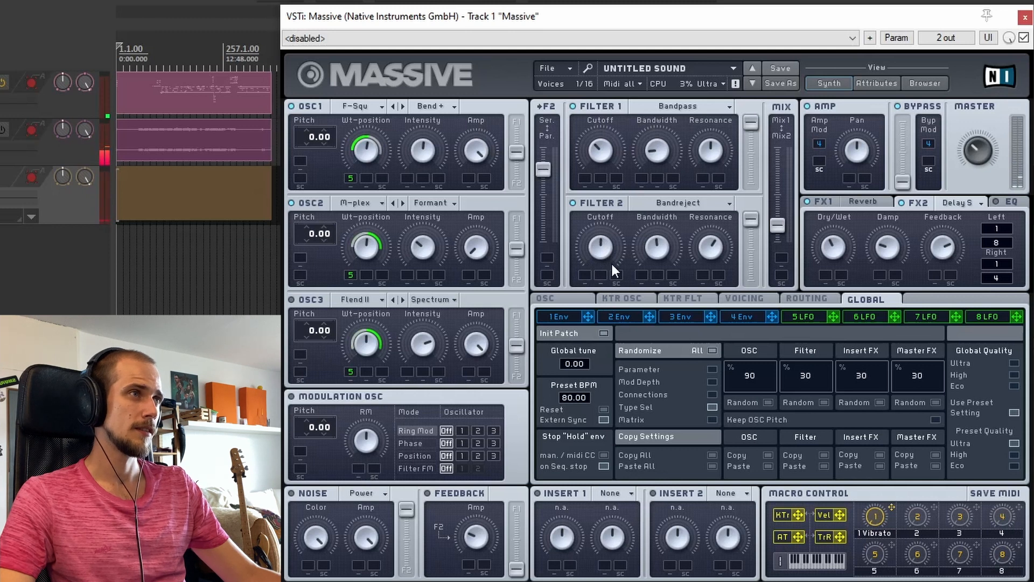
{"action": "left_click", "coordinate": [680, 205]}
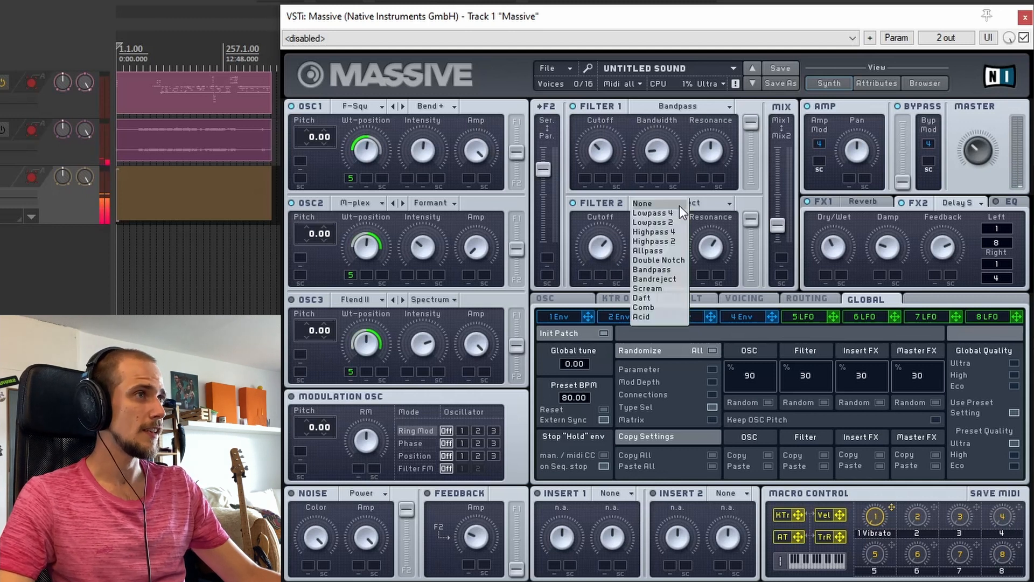
{"action": "left_click", "coordinate": [670, 259]}
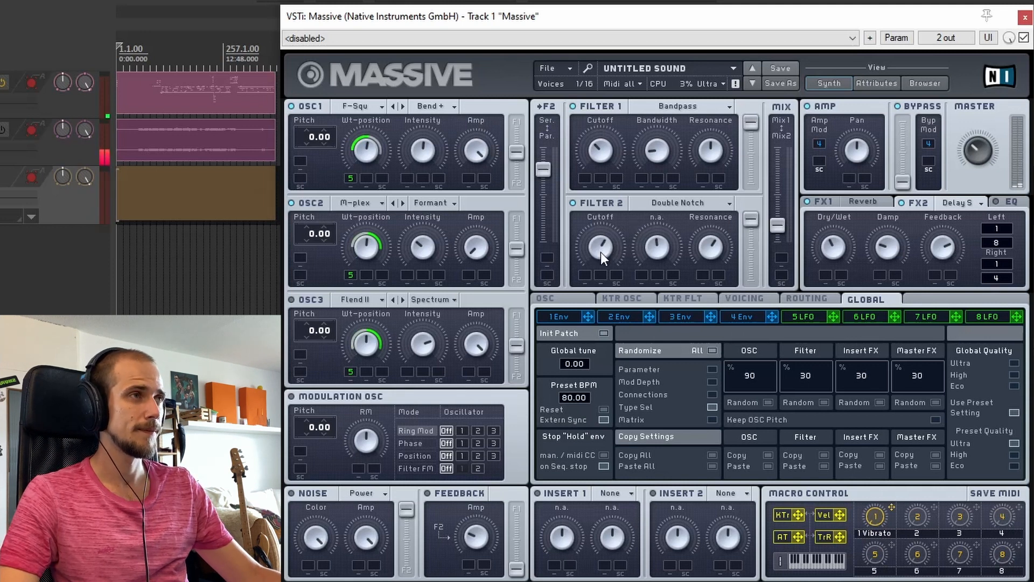
{"action": "mouse_move", "coordinate": [600, 261]}
{"action": "left_mouse_down"}
{"action": "mouse_move", "coordinate": [598, 278]}
{"action": "mouse_move", "coordinate": [606, 248]}
{"action": "left_mouse_up"}
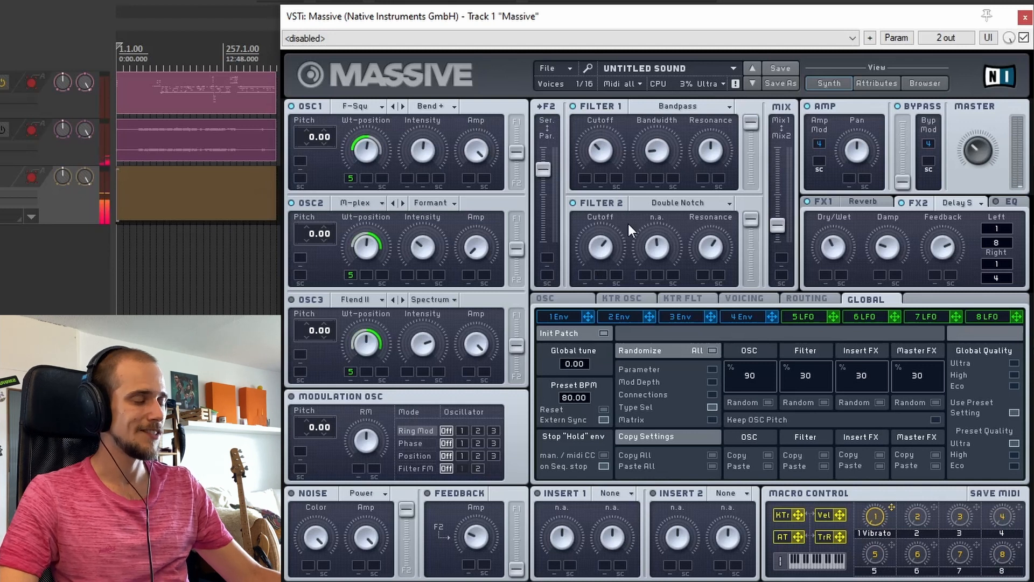
{"action": "left_click", "coordinate": [681, 202]}
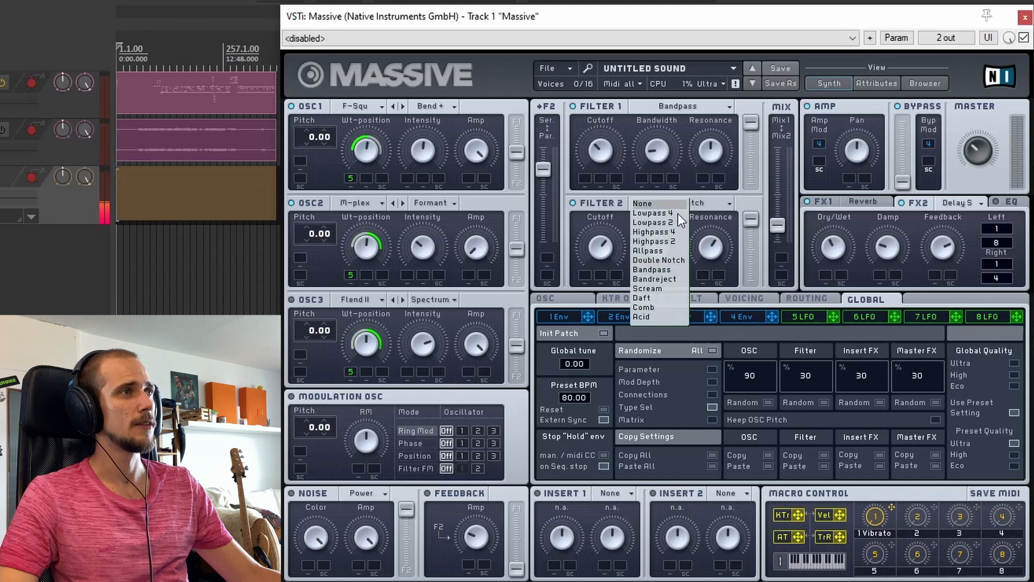
{"action": "left_click", "coordinate": [672, 279]}
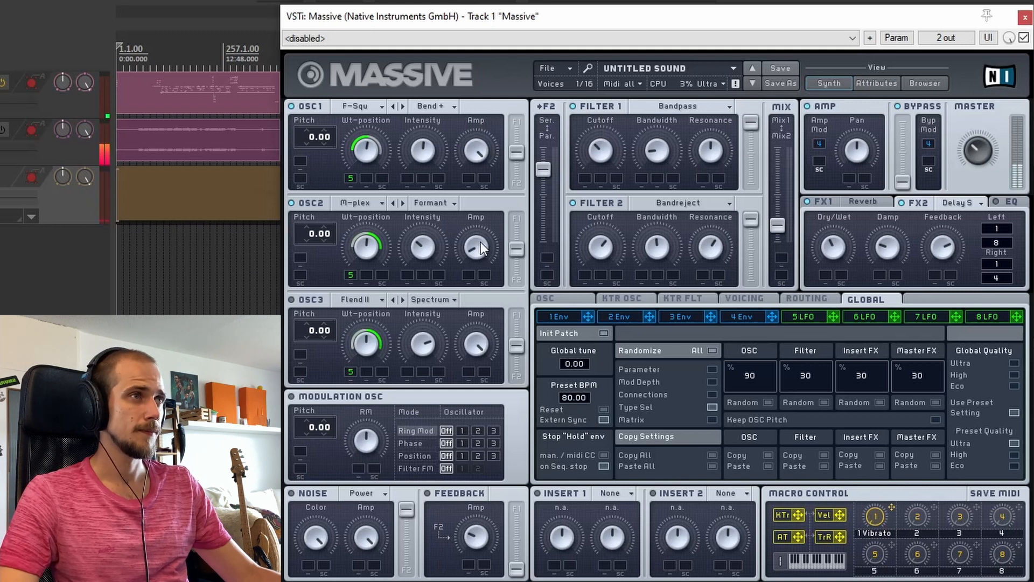
Raise oscillator 2's Amp level and adjust its Formant intensity.
{"action": "left_click_drag", "start_coordinate": [483, 197], "coordinate": [492, 133]}
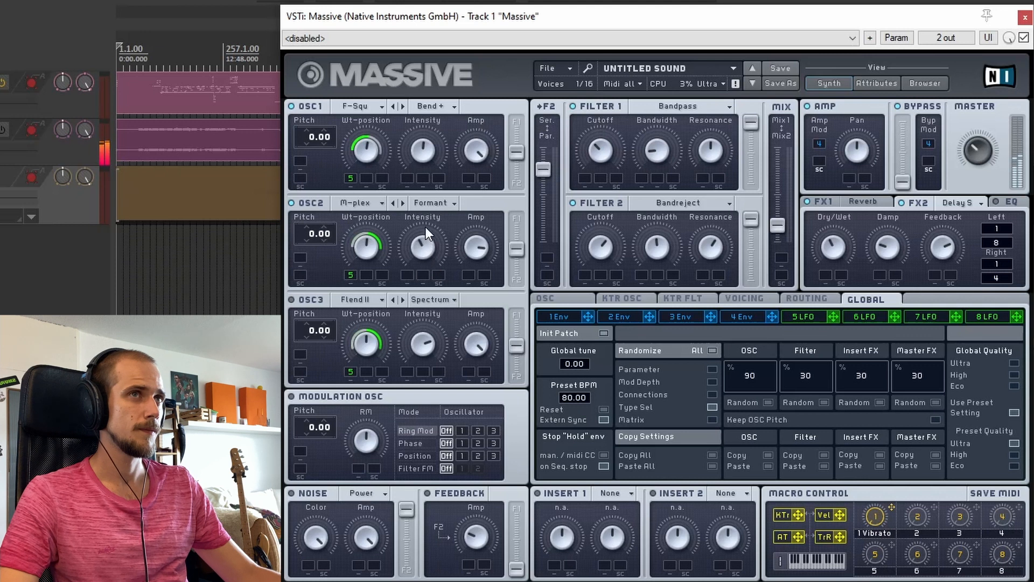
{"action": "left_click_drag", "start_coordinate": [425, 208], "coordinate": [433, 196]}
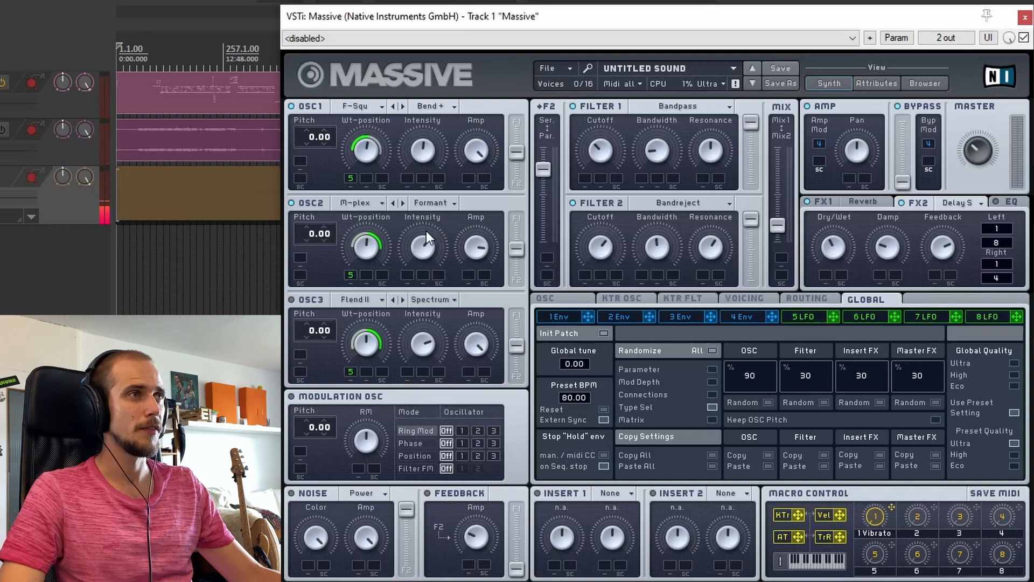
Modulate oscillator 2's intensity with LFO 6, using a slower rate, the crossfade fully on the sine curve, and an adjusted modulation range.
{"action": "left_click", "coordinate": [862, 318]}
{"action": "left_click_drag", "start_coordinate": [892, 316], "coordinate": [405, 276]}
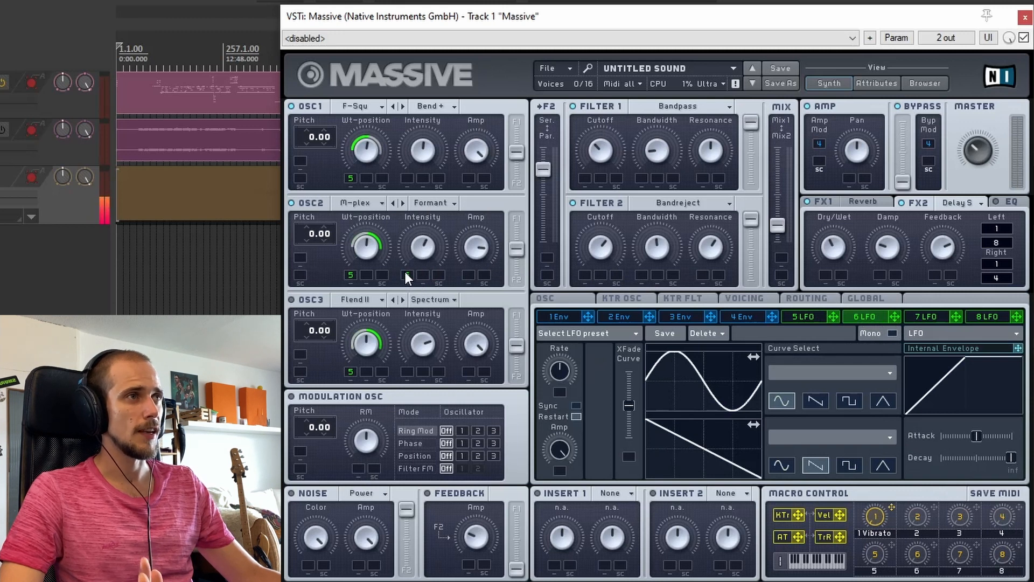
{"action": "left_click_drag", "start_coordinate": [405, 272], "coordinate": [395, 295]}
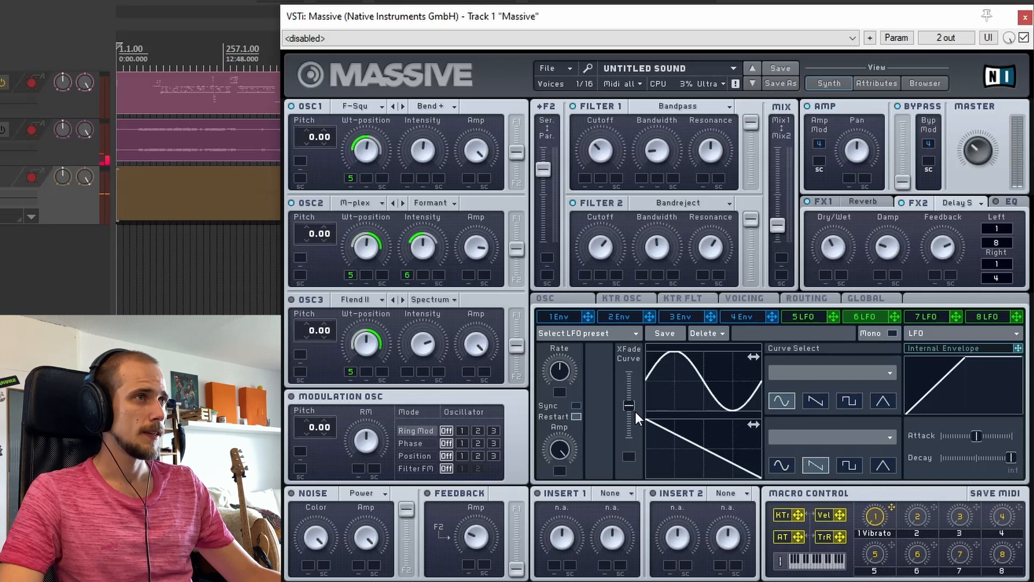
{"action": "left_click_drag", "start_coordinate": [631, 406], "coordinate": [619, 362]}
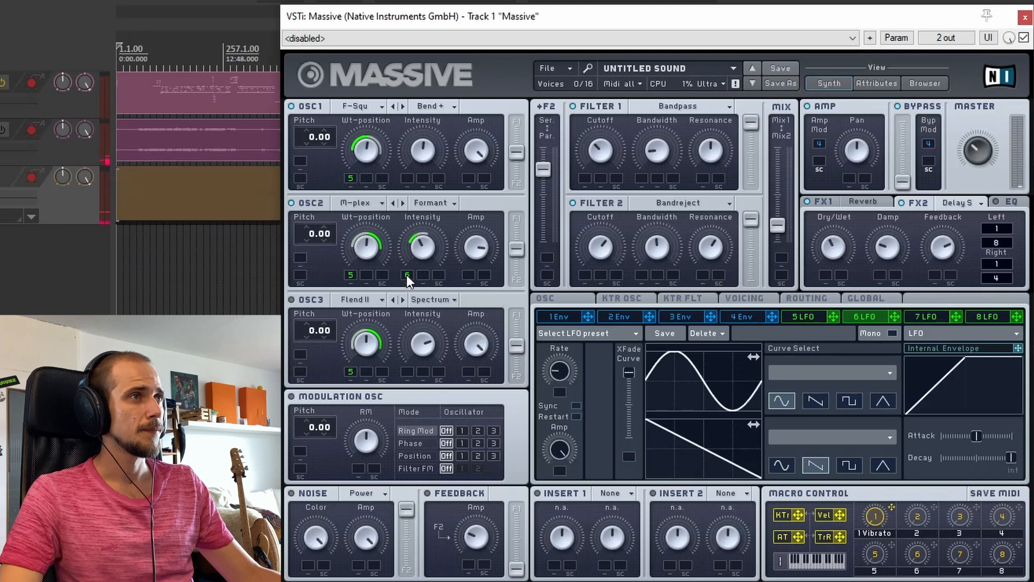
{"action": "mouse_move", "coordinate": [408, 276]}
{"action": "left_mouse_down"}
{"action": "mouse_move", "coordinate": [408, 265]}
{"action": "mouse_move", "coordinate": [408, 295]}
{"action": "left_mouse_up"}
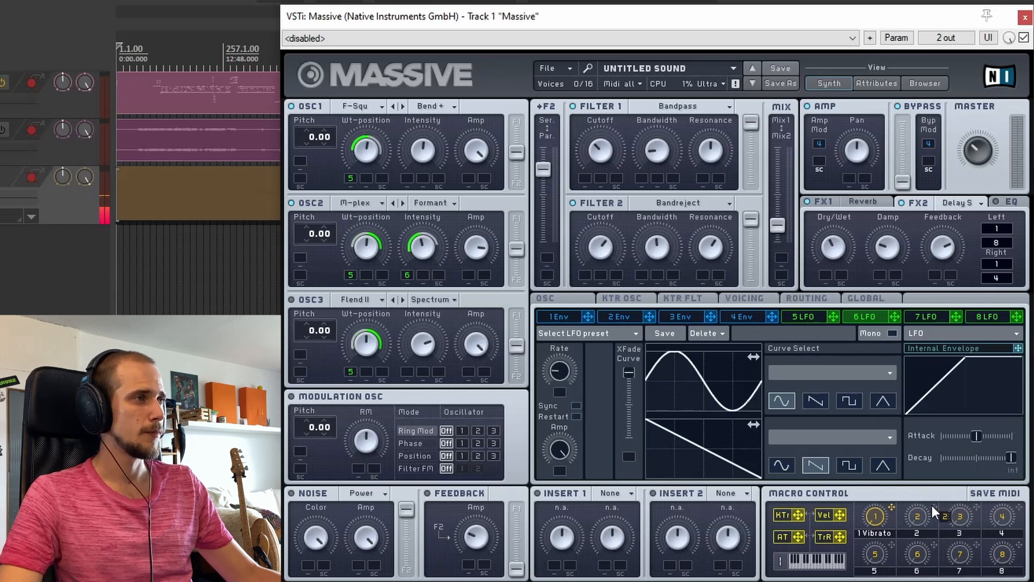
Assign macro 2 as the sidechain source for LFO 6's modulation of oscillator 2's intensity, and try the macro.
{"action": "left_click_drag", "start_coordinate": [932, 505], "coordinate": [438, 275]}
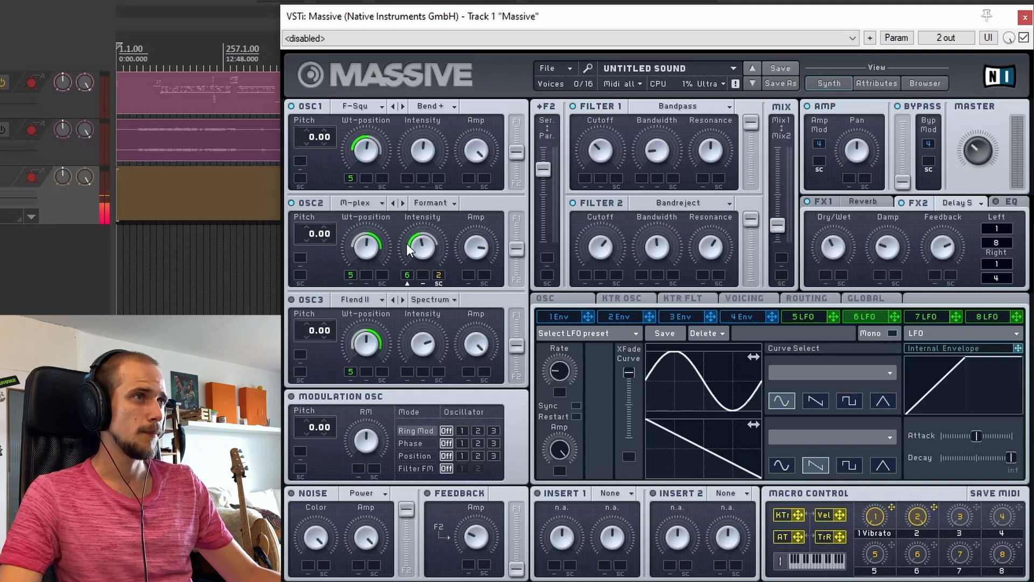
{"action": "left_click", "coordinate": [917, 517]}
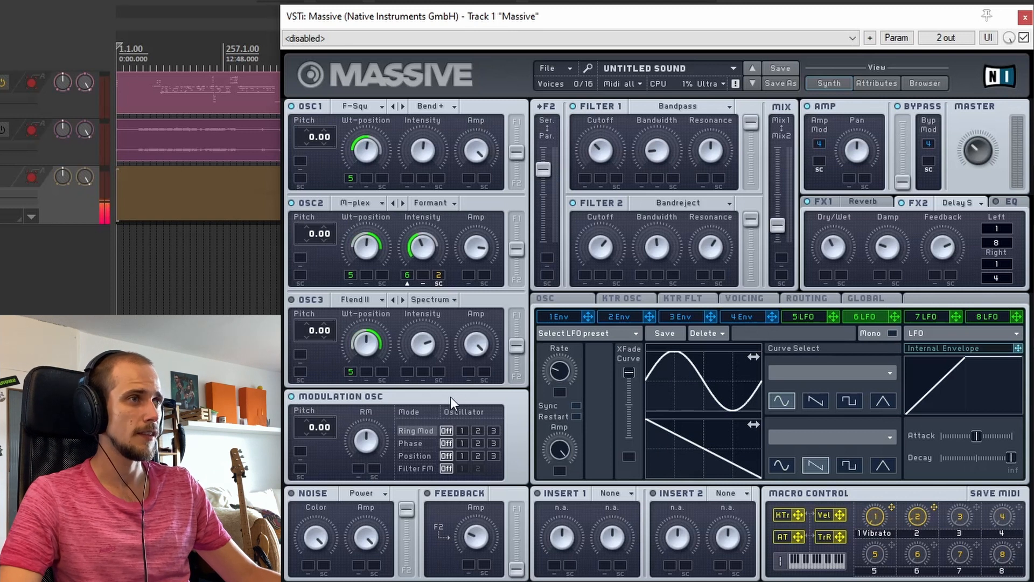
Ring-modulate oscillator 2 with the modulation oscillator at pitch 22.00 and a high RM amount.
{"action": "left_click", "coordinate": [477, 429]}
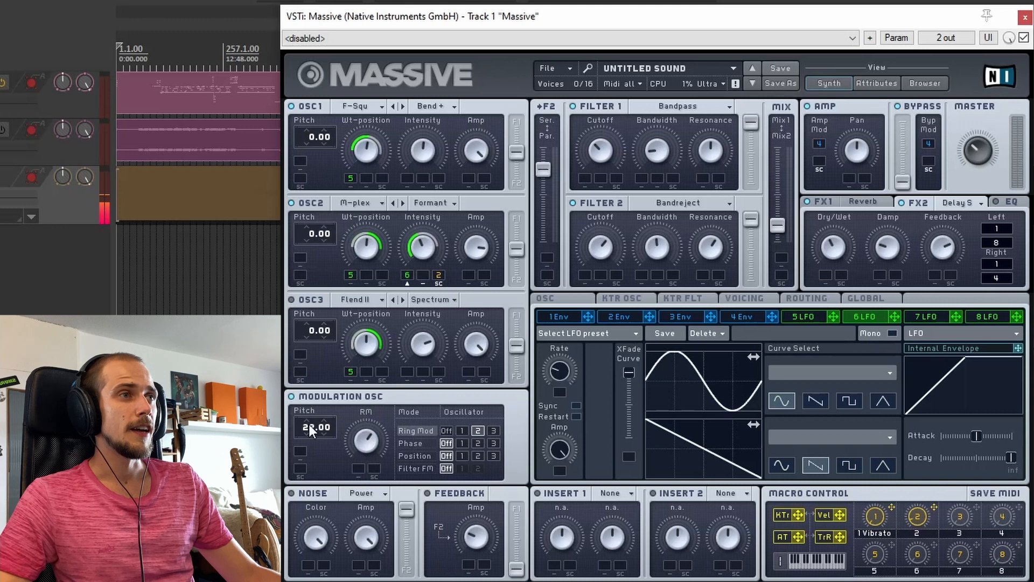
{"action": "left_click_drag", "start_coordinate": [309, 424], "coordinate": [328, 350]}
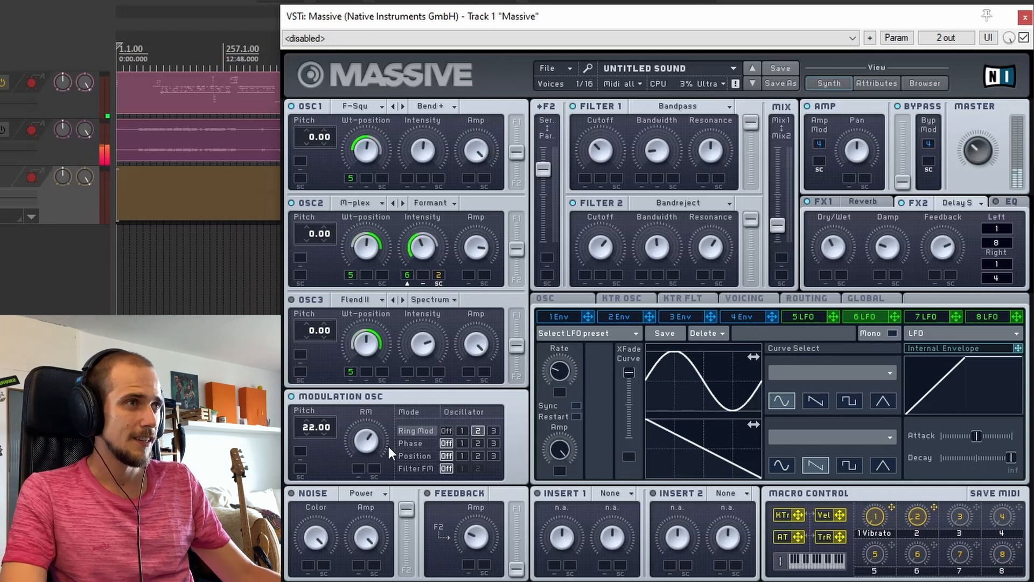
{"action": "left_click_drag", "start_coordinate": [366, 441], "coordinate": [380, 343]}
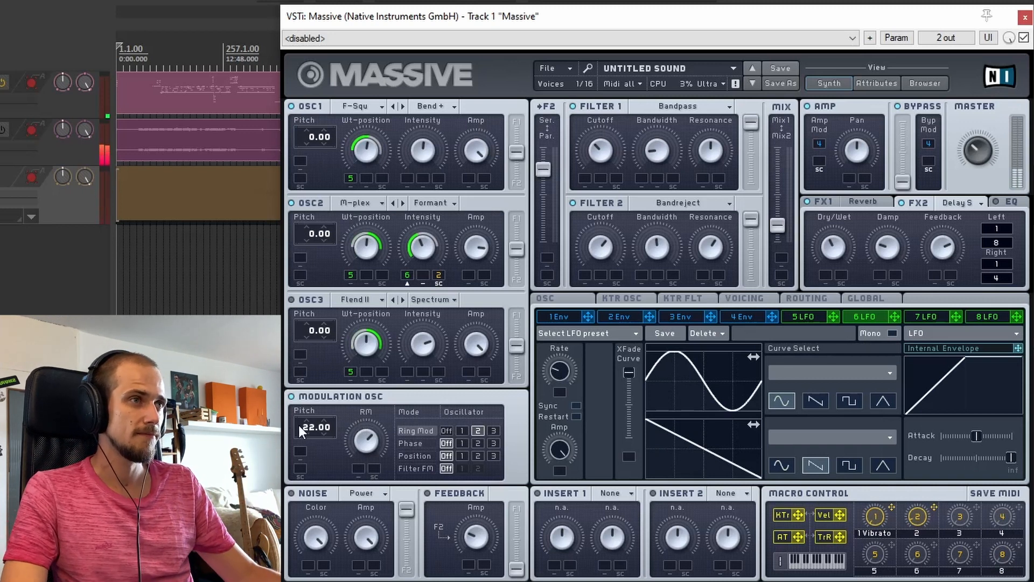
{"action": "mouse_move", "coordinate": [308, 426]}
{"action": "left_mouse_down"}
{"action": "mouse_move", "coordinate": [312, 416]}
{"action": "mouse_move", "coordinate": [313, 441]}
{"action": "mouse_move", "coordinate": [321, 419]}
{"action": "left_mouse_up"}
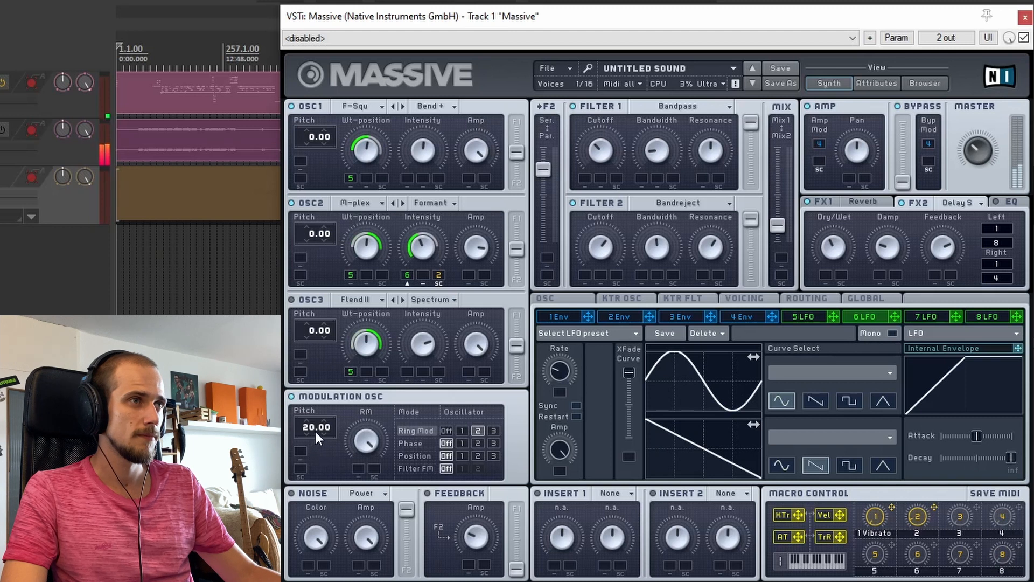
{"action": "left_click_drag", "start_coordinate": [319, 424], "coordinate": [319, 431]}
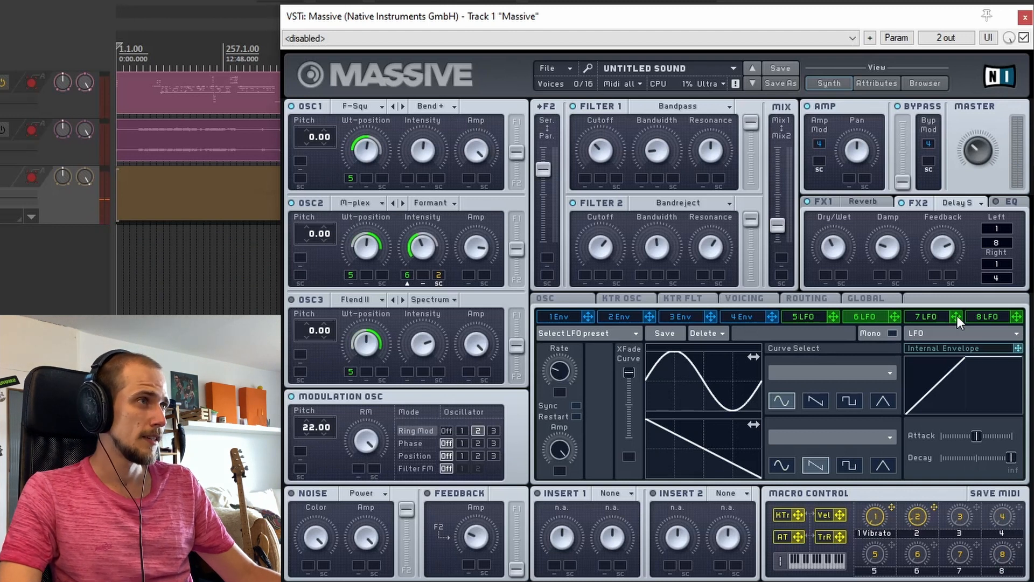
Try LFO 7 on the modulation oscillator's pitch, and replace it with LFO 5 at an amount of 0.84.
{"action": "left_click_drag", "start_coordinate": [957, 316], "coordinate": [299, 443]}
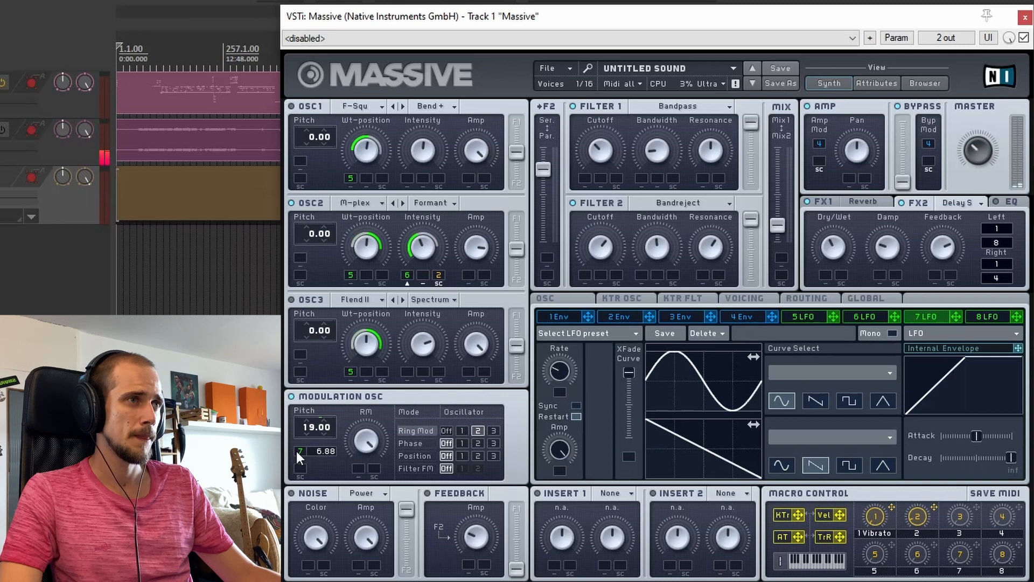
{"action": "left_click_drag", "start_coordinate": [298, 448], "coordinate": [299, 454]}
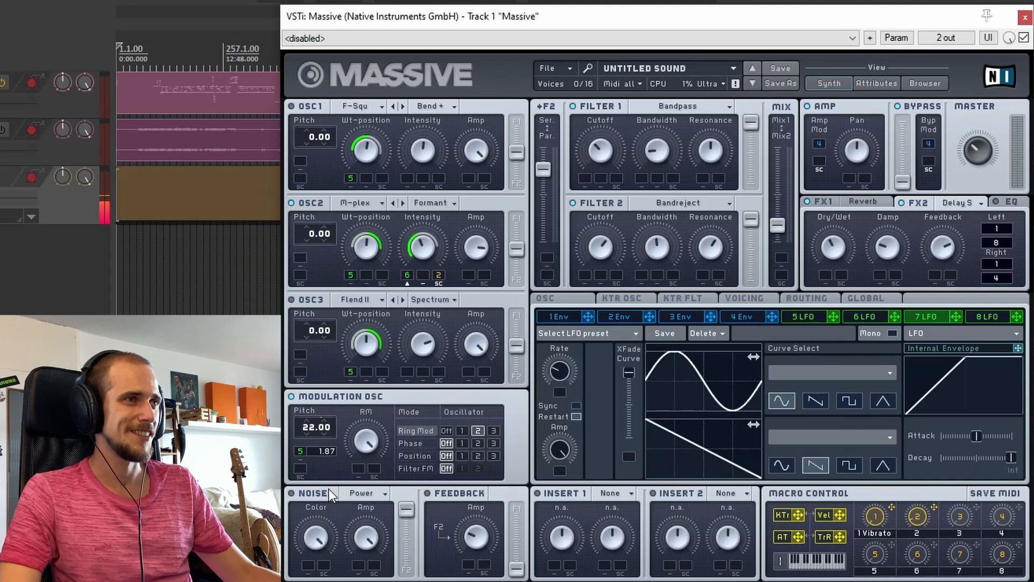
{"action": "left_click_drag", "start_coordinate": [328, 489], "coordinate": [337, 581]}
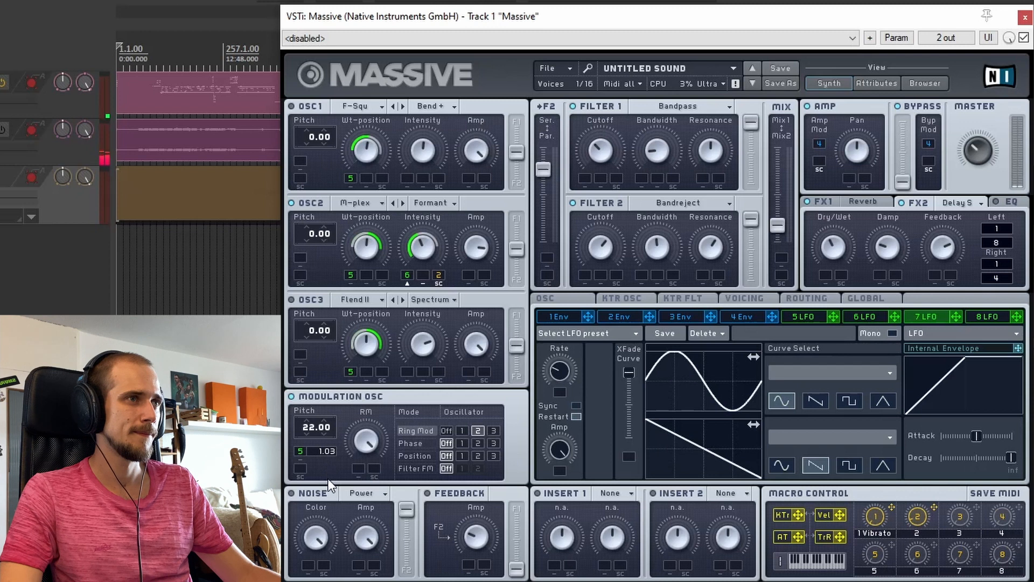
{"action": "left_click_drag", "start_coordinate": [328, 467], "coordinate": [329, 496]}
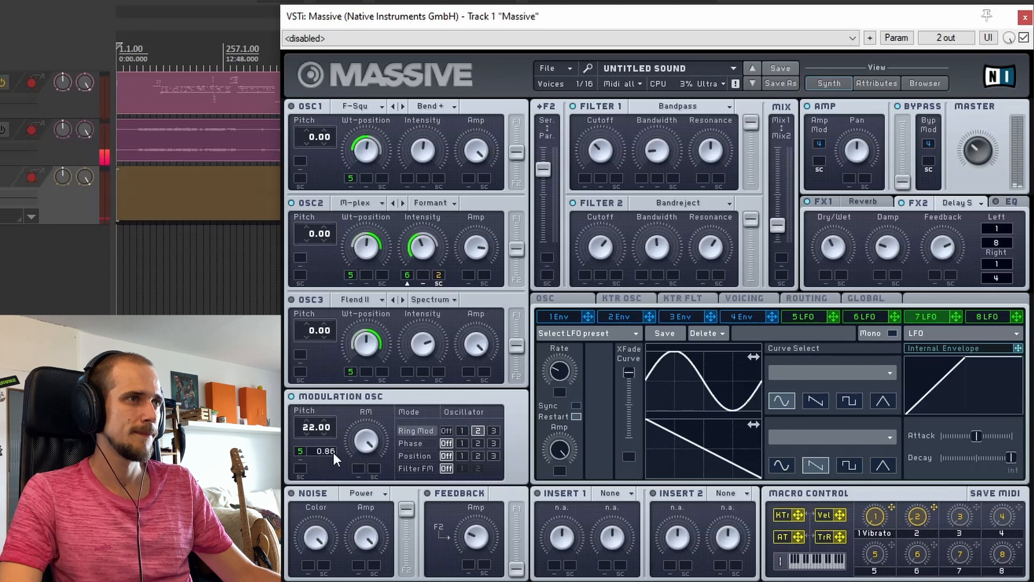
{"action": "left_click_drag", "start_coordinate": [334, 452], "coordinate": [333, 456]}
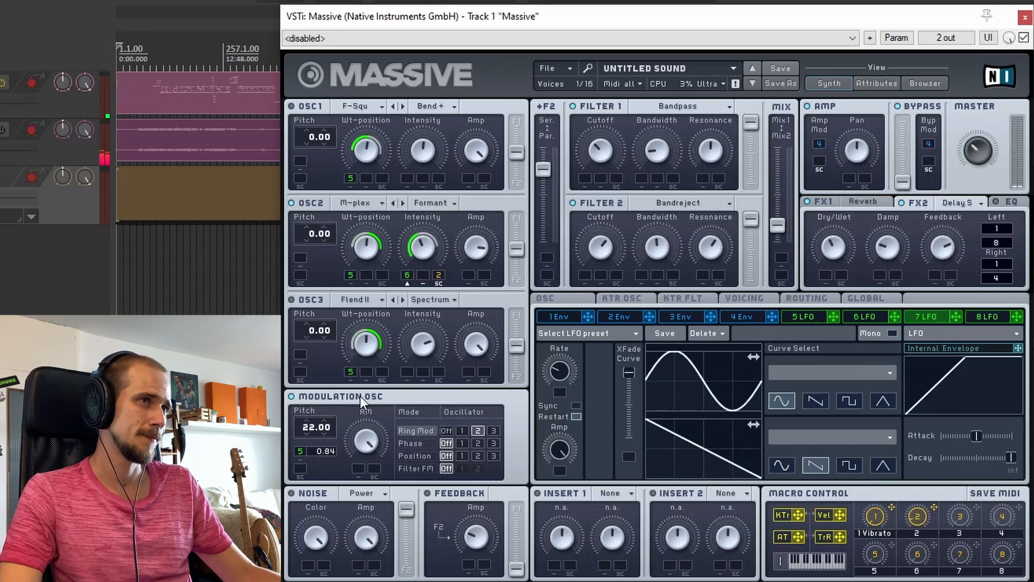
Turn the modulation oscillator's RM amount fully down with macro 3 controlling it over the full range, and name that macro RM.
{"action": "left_click_drag", "start_coordinate": [351, 435], "coordinate": [352, 571]}
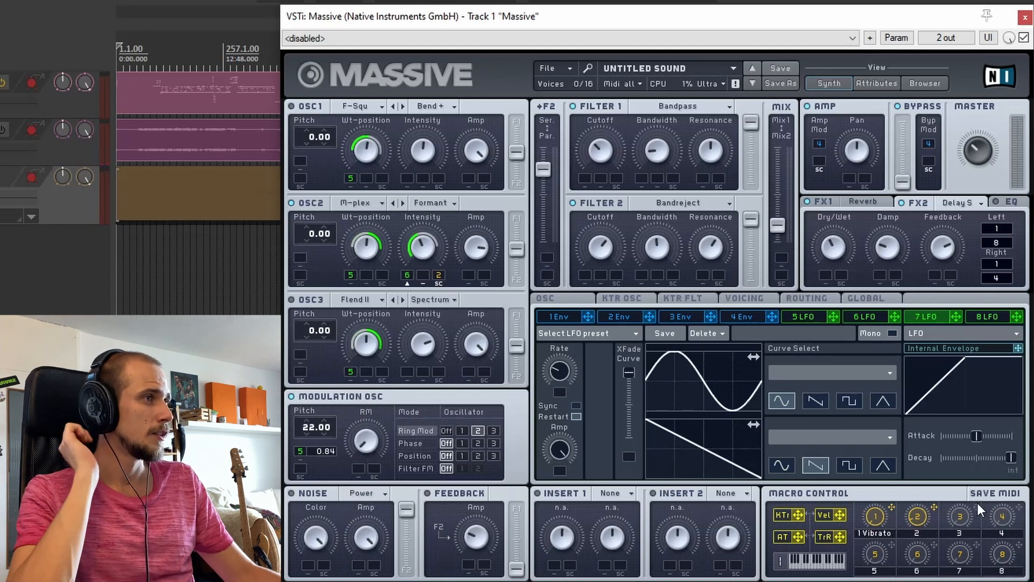
{"action": "left_click_drag", "start_coordinate": [977, 502], "coordinate": [358, 470]}
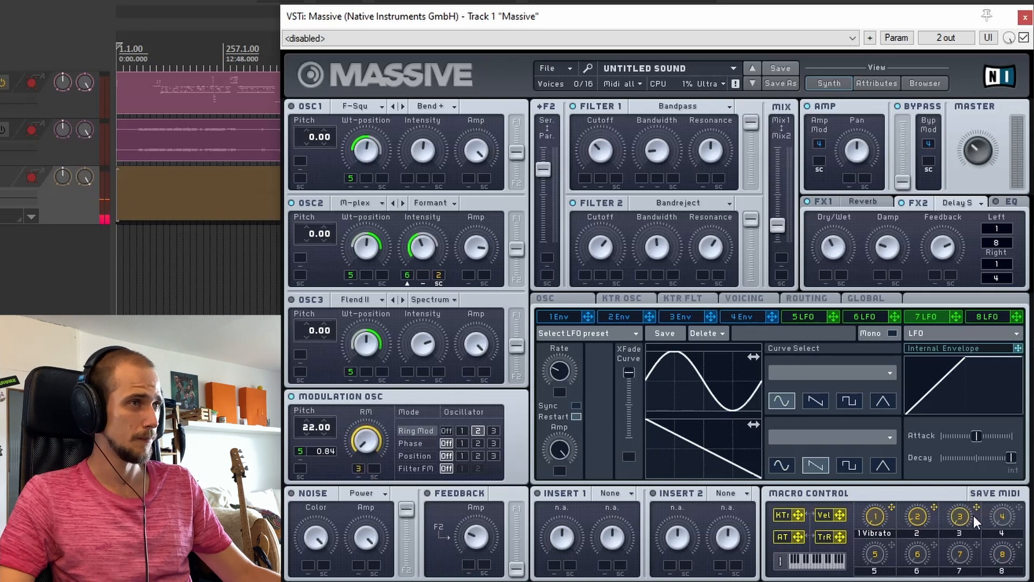
{"action": "double_click", "coordinate": [964, 534]}
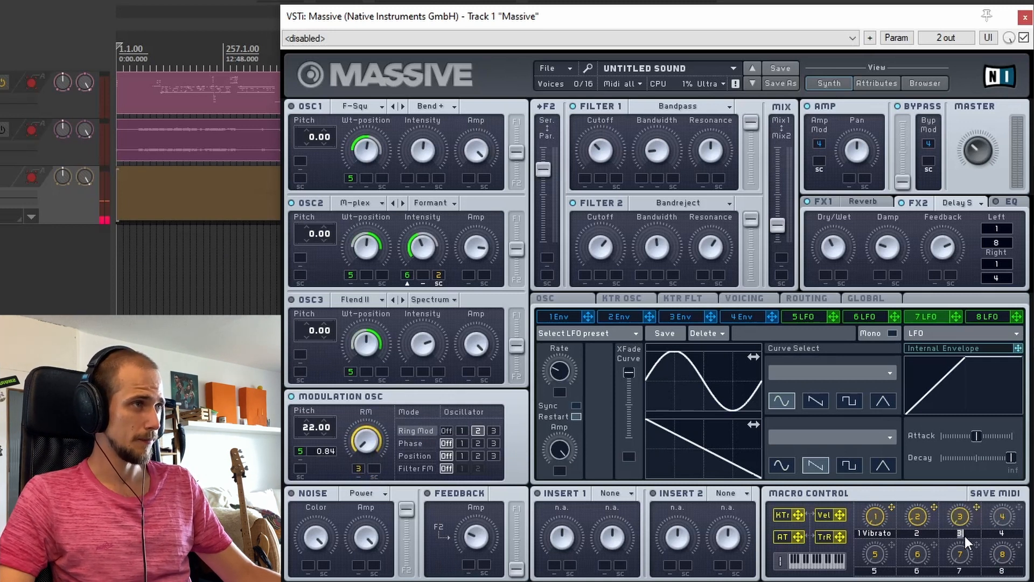
{"action": "type", "text": "RM"}
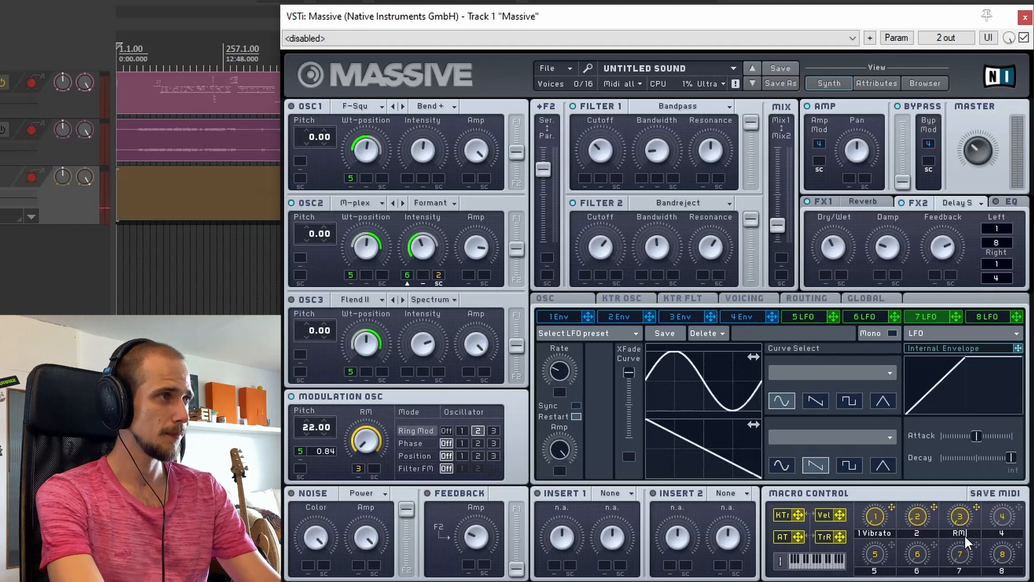
{"action": "key", "text": "Return"}
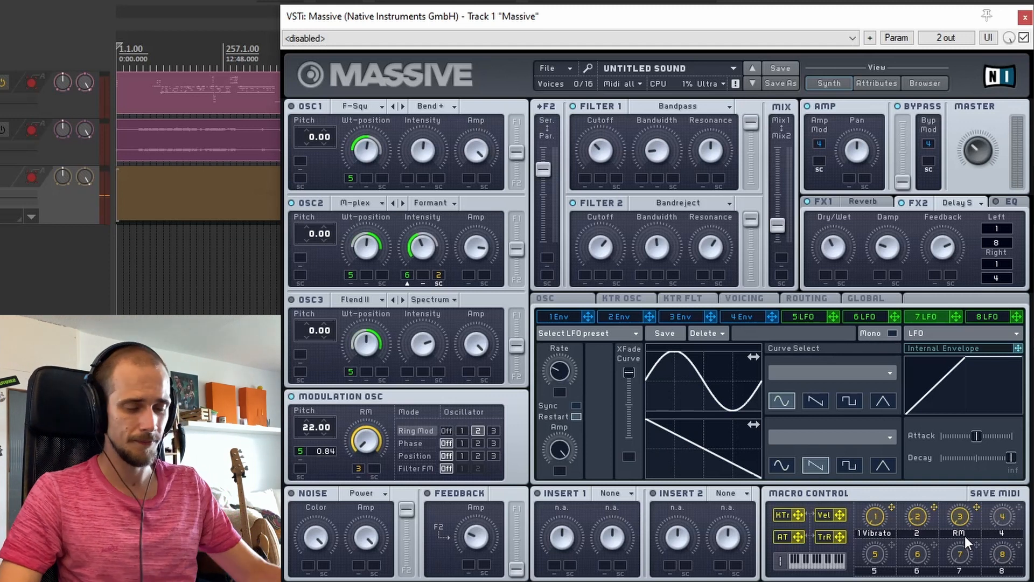
Name macro 2 Pitch Mod.
{"action": "double_click", "coordinate": [926, 531]}
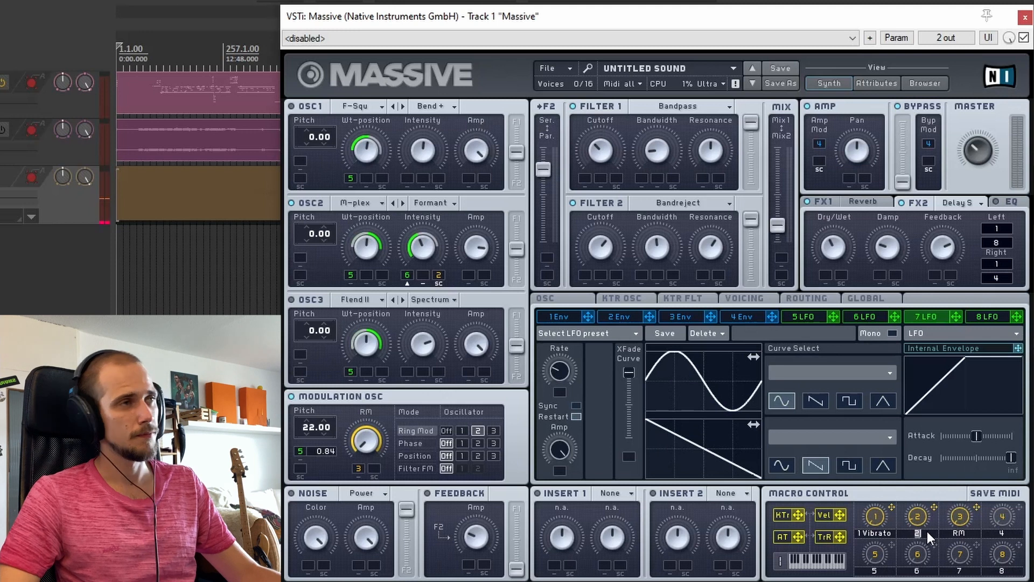
{"action": "type", "text": "Pitch"}
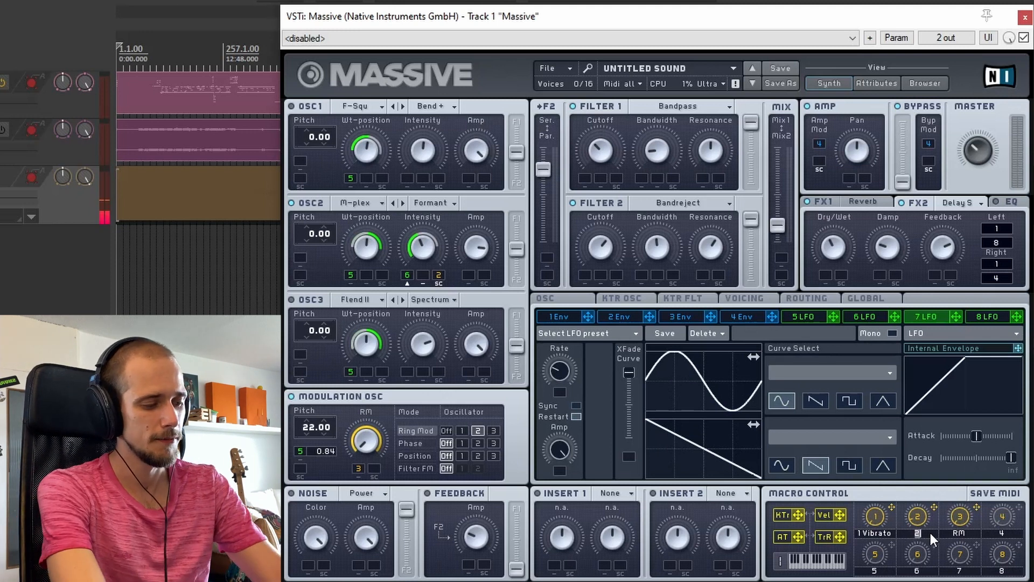
{"action": "key", "text": "Return"}
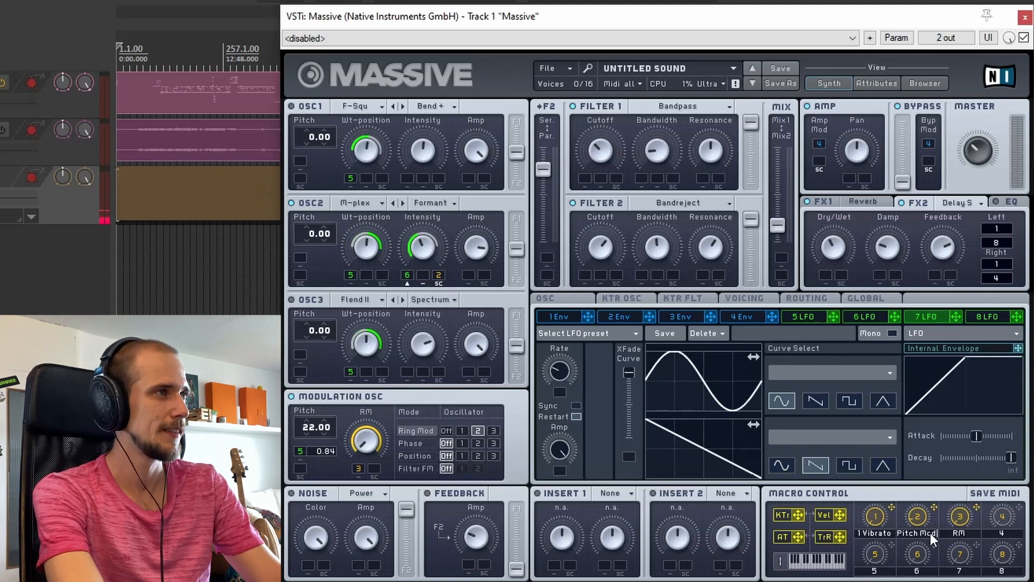
{"action": "type", "text": "Mod"}
{"action": "key", "text": "Return"}
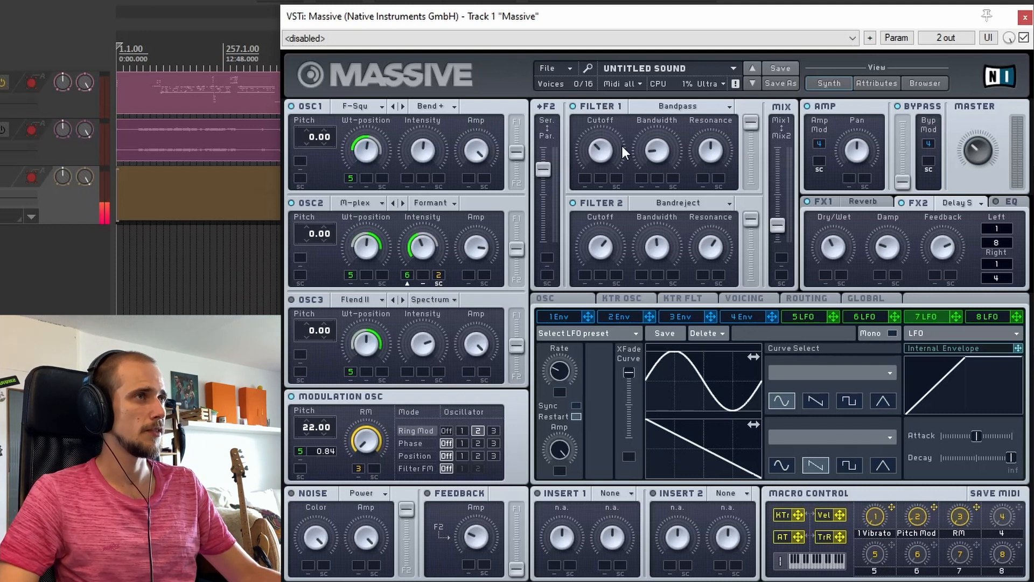
Route oscillators 1 and 2 fully into filter 1, and show the routing diagram.
{"action": "mouse_move", "coordinate": [605, 154]}
{"action": "left_mouse_down"}
{"action": "mouse_move", "coordinate": [608, 133]}
{"action": "mouse_move", "coordinate": [606, 166]}
{"action": "mouse_move", "coordinate": [614, 135]}
{"action": "mouse_move", "coordinate": [611, 157]}
{"action": "left_mouse_up"}
{"action": "left_click_drag", "start_coordinate": [521, 246], "coordinate": [517, 38]}
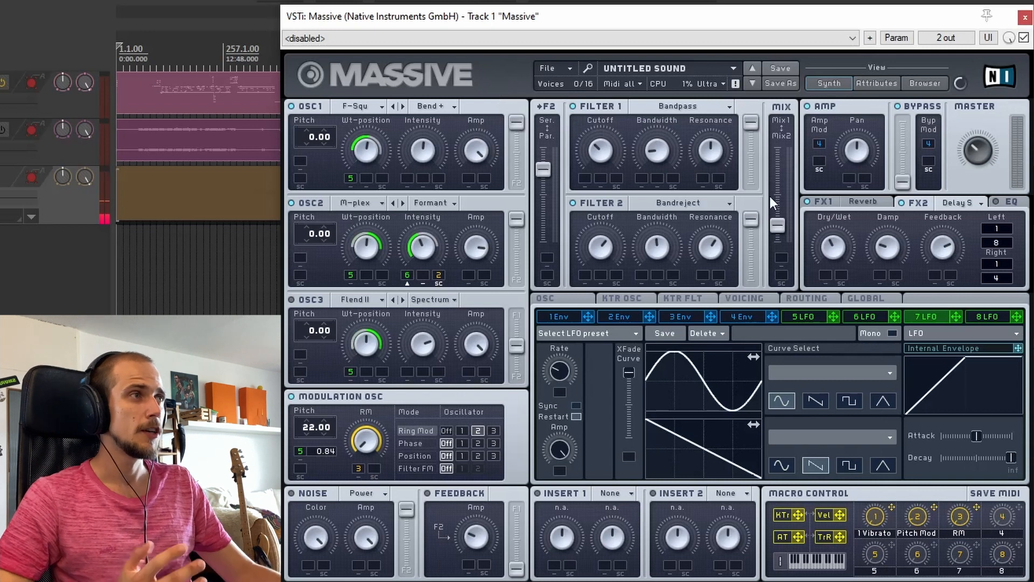
{"action": "left_click", "coordinate": [789, 296]}
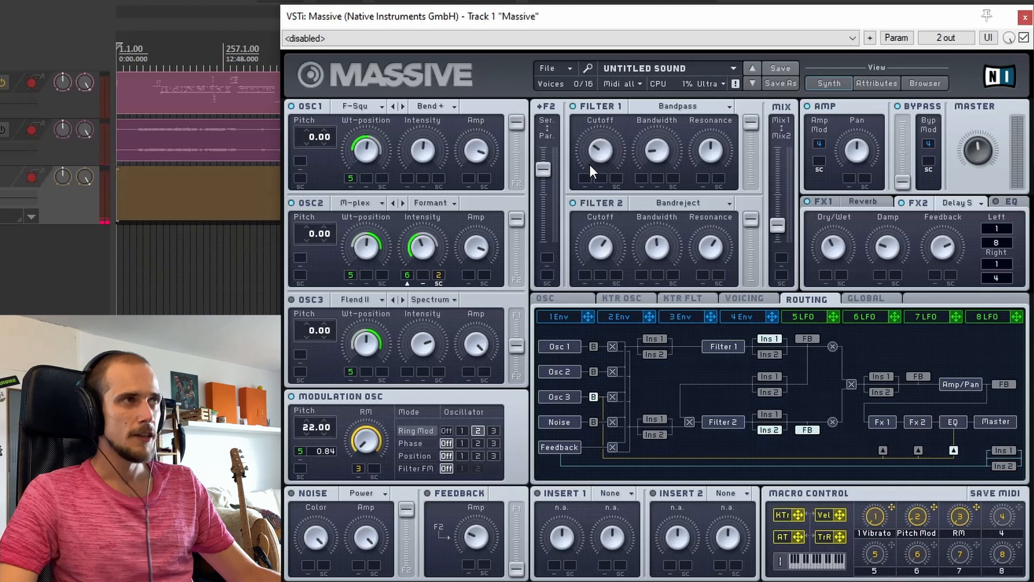
Lower filter 1's cutoff, put it under macro 5 with an upward modulation range, and try the macro.
{"action": "left_click_drag", "start_coordinate": [741, 290], "coordinate": [585, 178]}
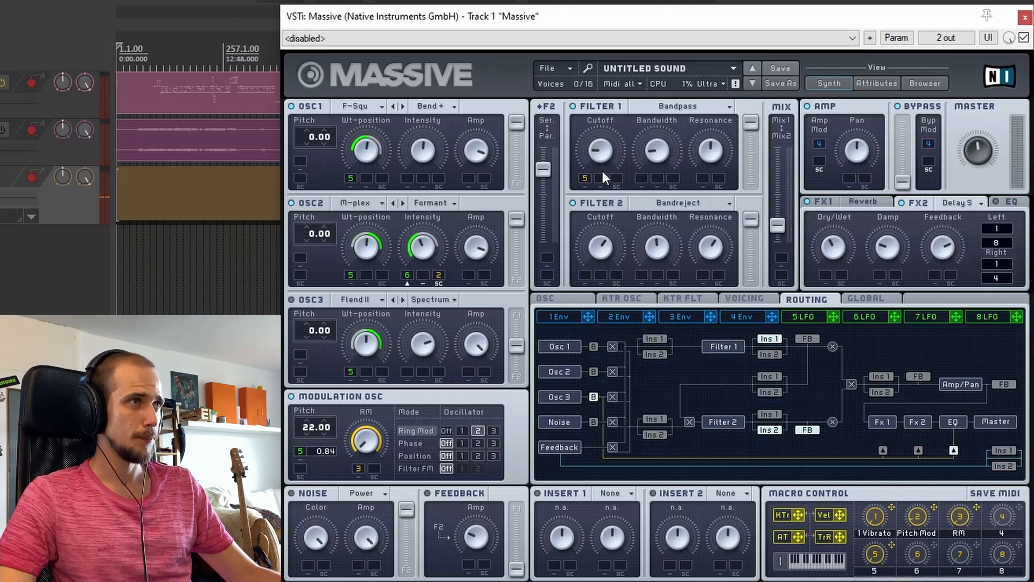
{"action": "left_click_drag", "start_coordinate": [608, 148], "coordinate": [598, 116]}
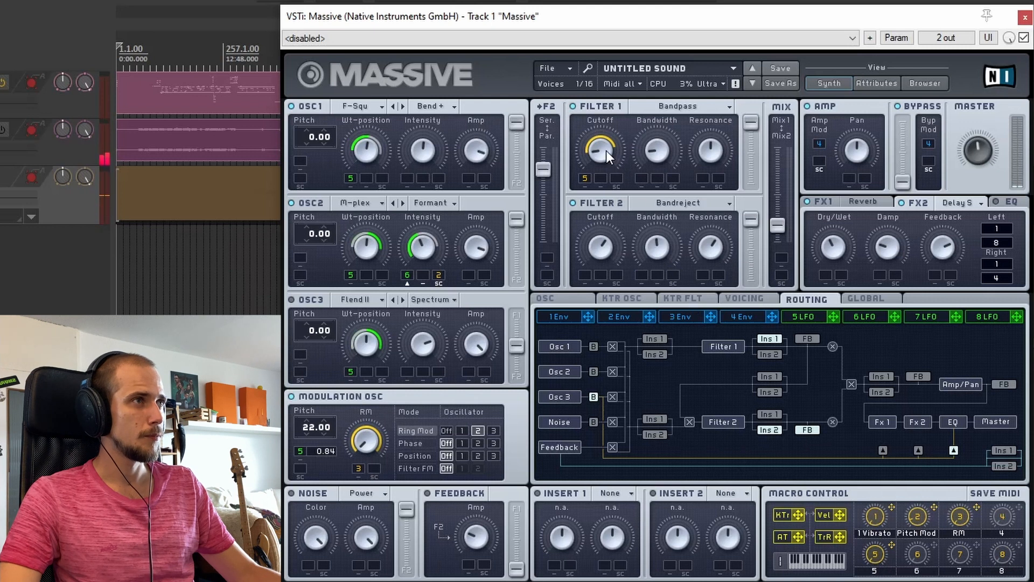
{"action": "left_click_drag", "start_coordinate": [874, 557], "coordinate": [881, 532]}
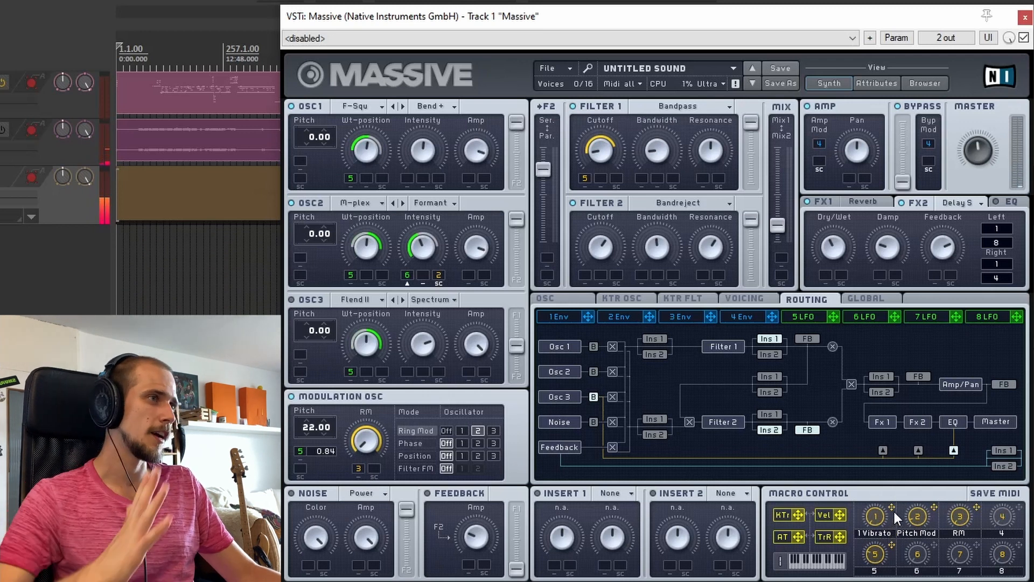
Adjust envelope 4's release, and look over the reverb and delay effect settings.
{"action": "left_click", "coordinate": [882, 202]}
{"action": "left_click", "coordinate": [961, 203]}
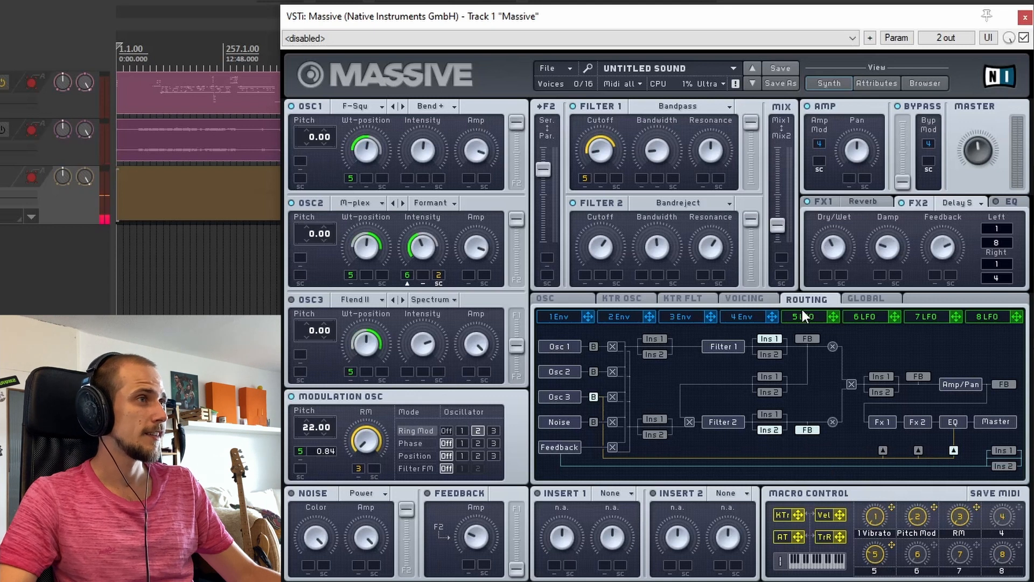
{"action": "left_click", "coordinate": [745, 317]}
{"action": "left_click_drag", "start_coordinate": [990, 450], "coordinate": [994, 453]}
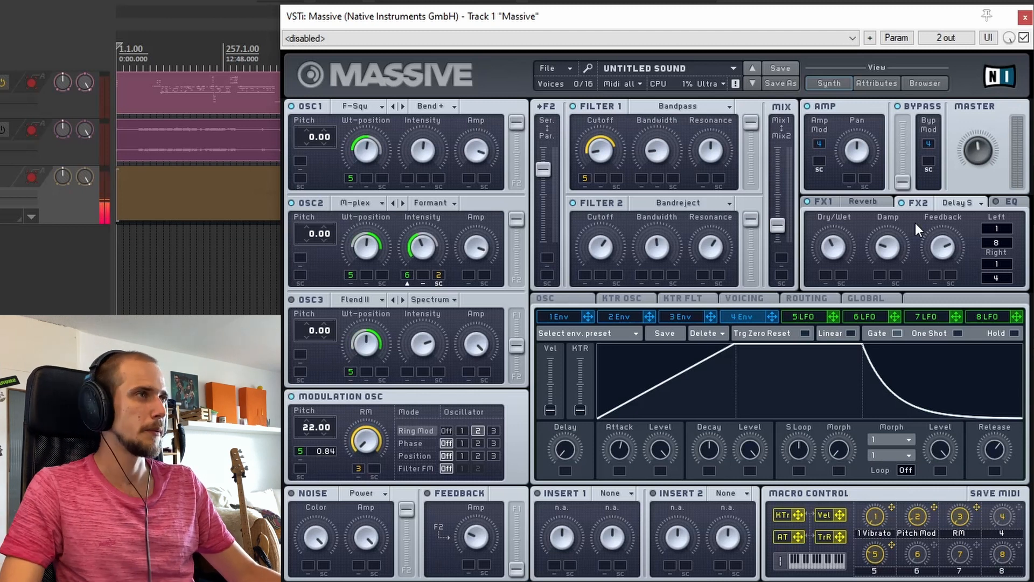
{"action": "left_click", "coordinate": [840, 202]}
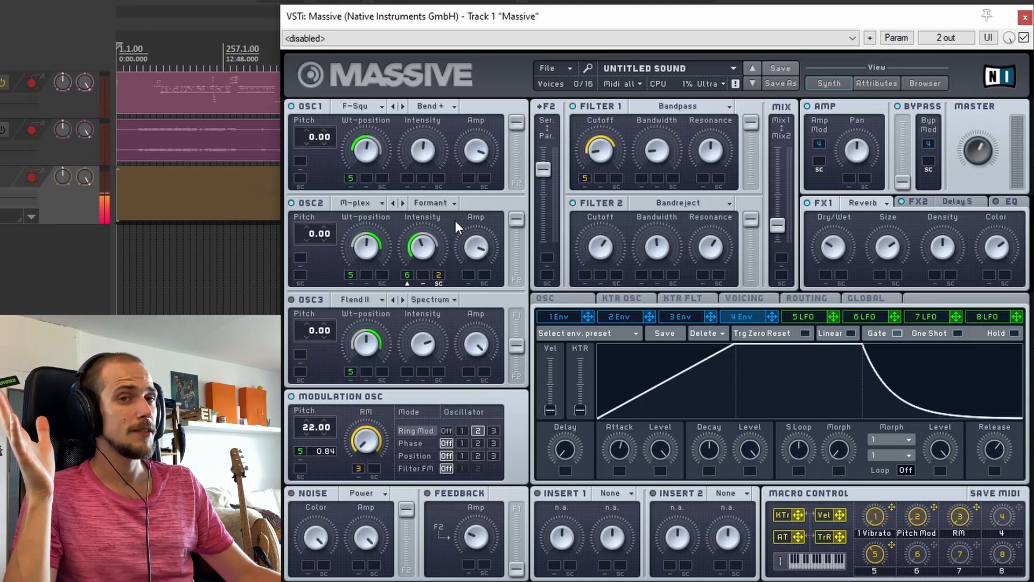
Turn oscillator 2's amp fully down with macro 6 controlling it over the full range, and name that macro Formant Vol.
{"action": "left_click", "coordinate": [322, 205]}
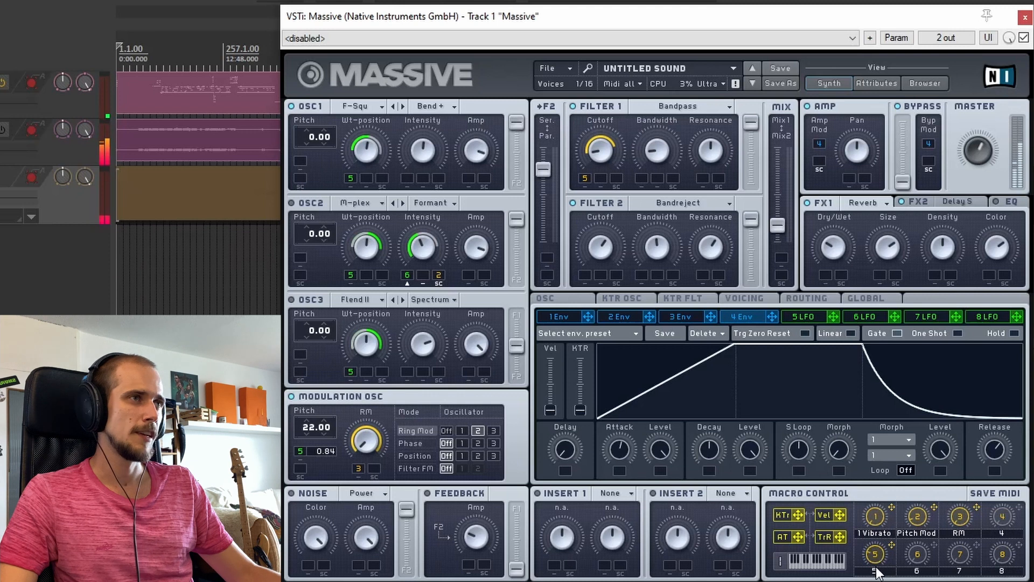
{"action": "left_click", "coordinate": [315, 203]}
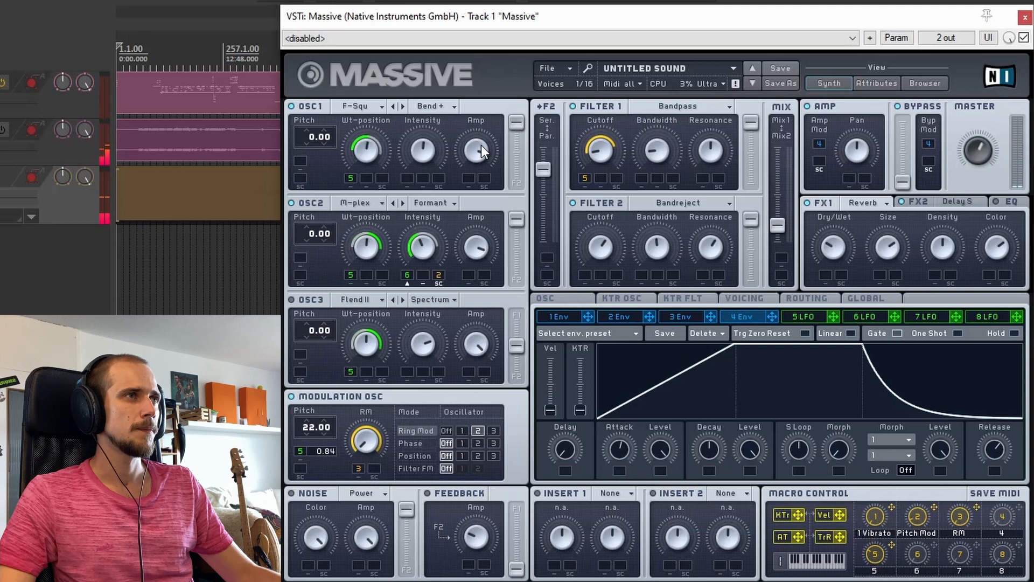
{"action": "left_click_drag", "start_coordinate": [476, 248], "coordinate": [477, 329]}
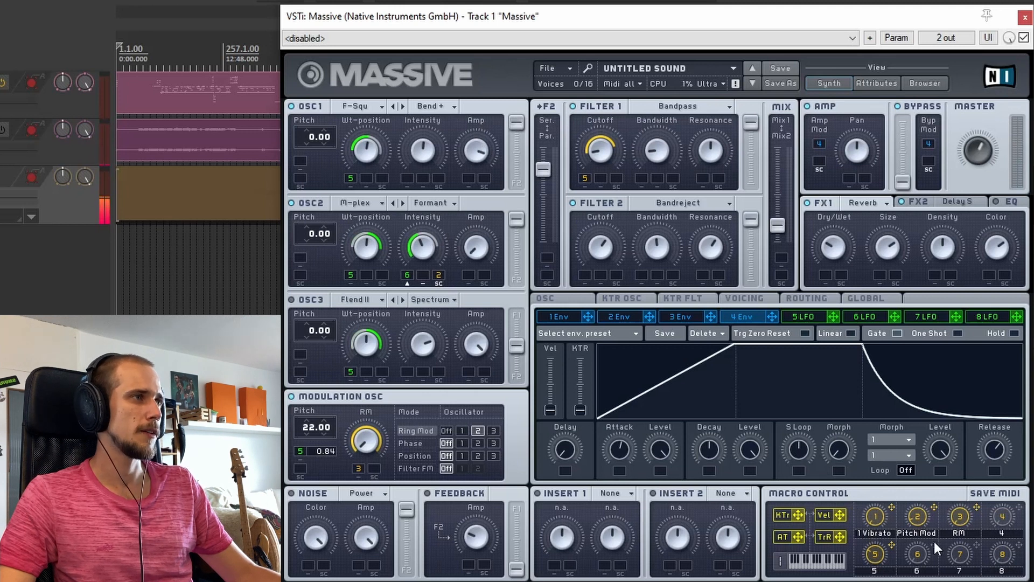
{"action": "left_click_drag", "start_coordinate": [933, 541], "coordinate": [468, 275]}
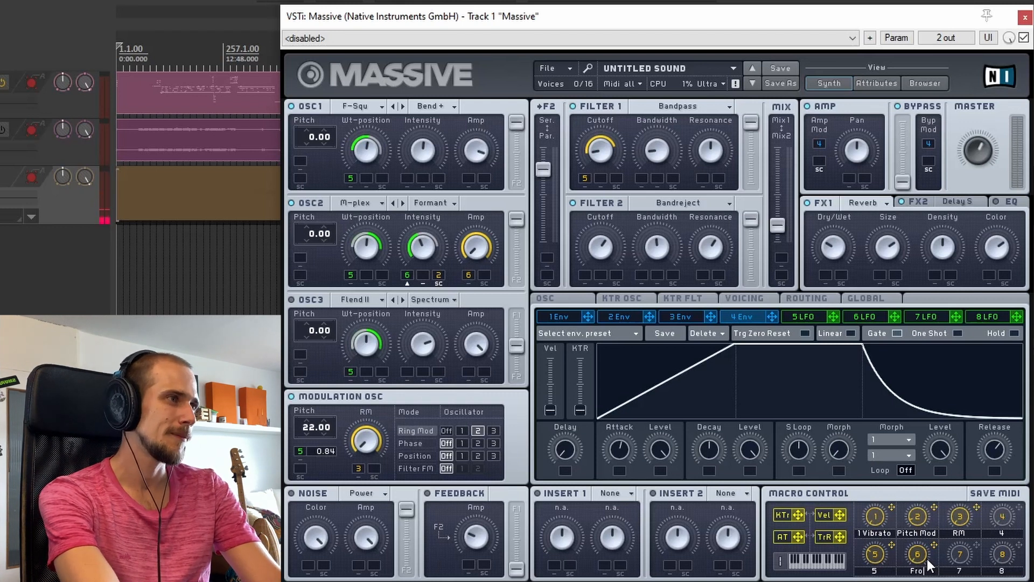
{"action": "type", "text": "ormant Vox"}
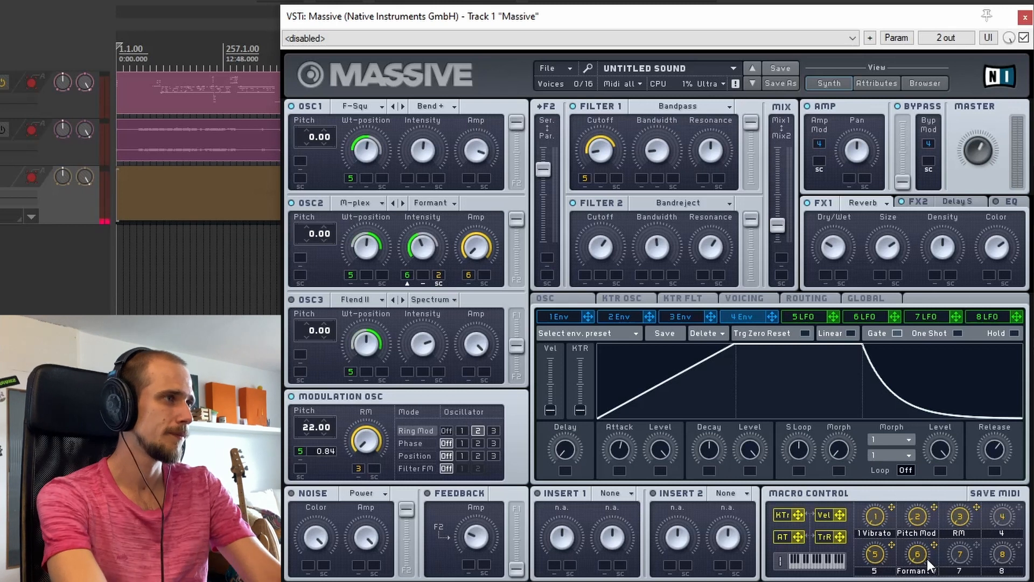
{"action": "key", "text": "Return"}
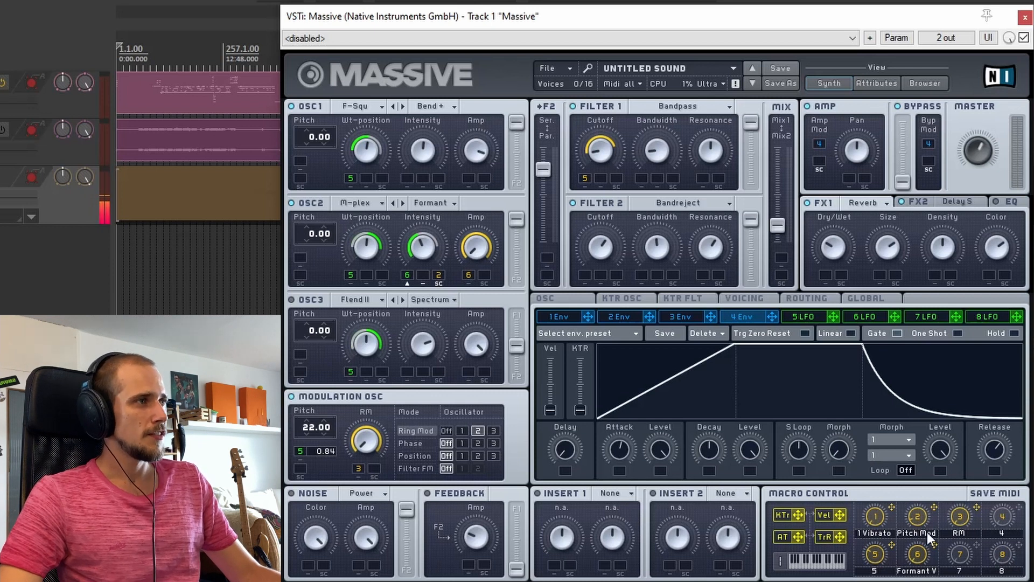
Assign macro 7 to oscillator 2's intensity with an upward range, and lower the base intensity.
{"action": "left_click_drag", "start_coordinate": [957, 527], "coordinate": [421, 275]}
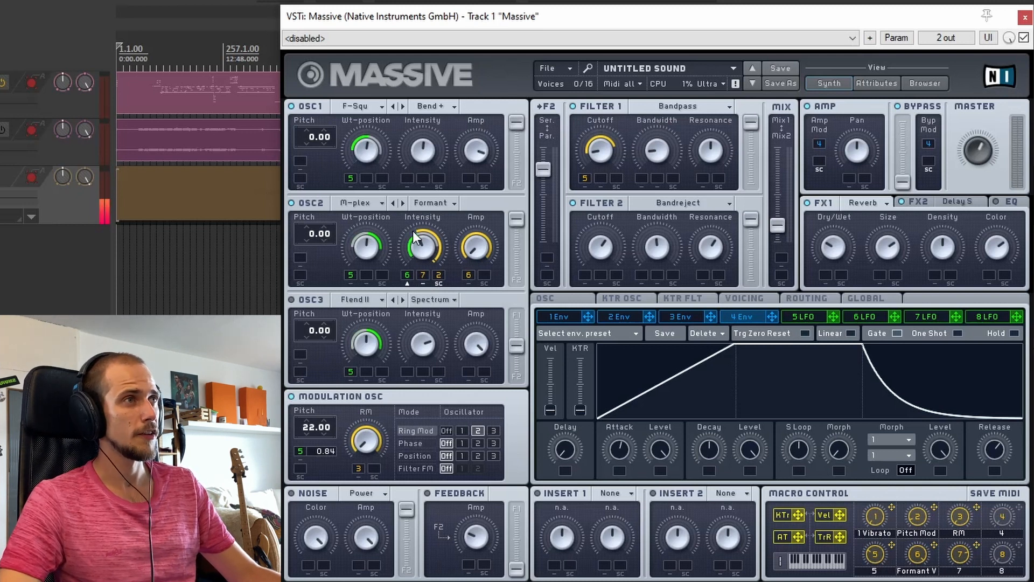
{"action": "left_click_drag", "start_coordinate": [416, 234], "coordinate": [409, 238]}
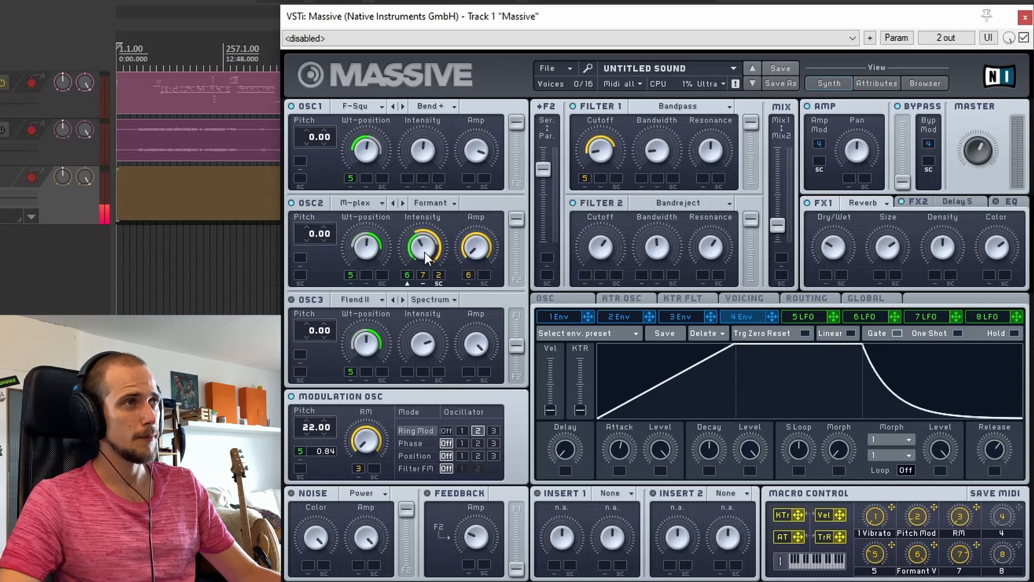
{"action": "left_click", "coordinate": [407, 281]}
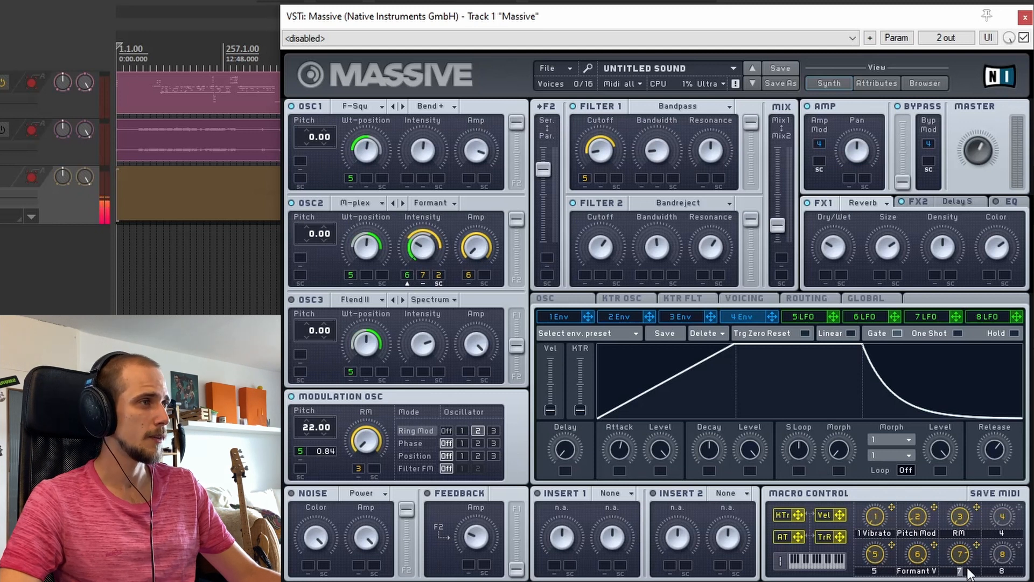
Name macro 7 Formant Color and macro 5 Pre-BP, checking the macro names in the browser view.
{"action": "type", "text": "Formant"}
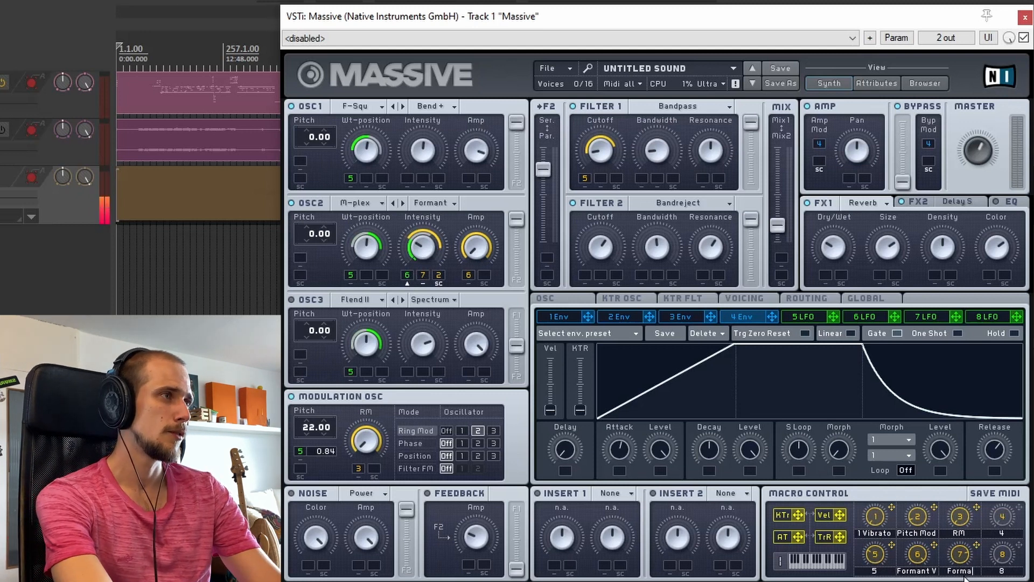
{"action": "key", "text": "Return"}
{"action": "type", "text": "C"}
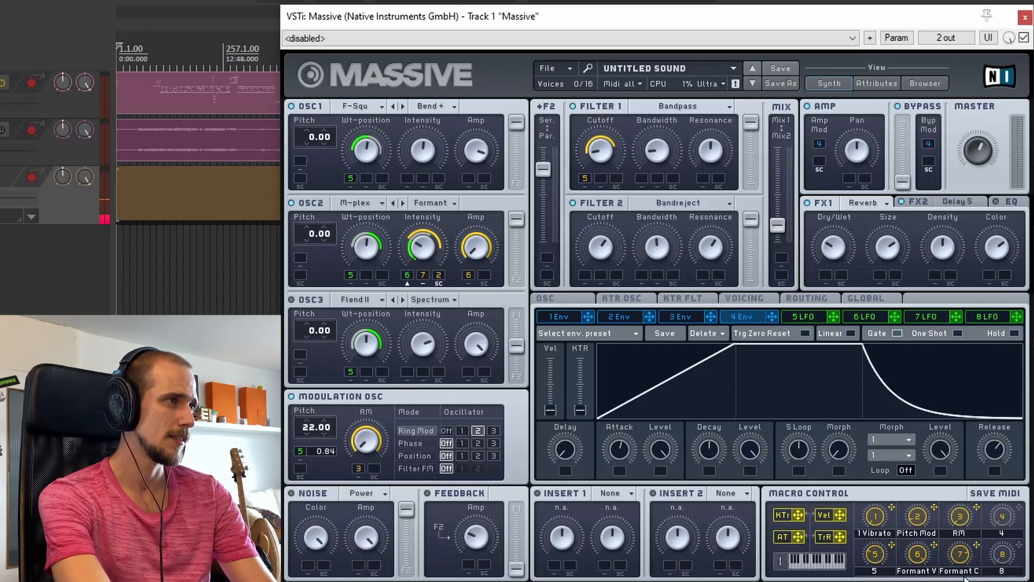
{"action": "left_click", "coordinate": [913, 84]}
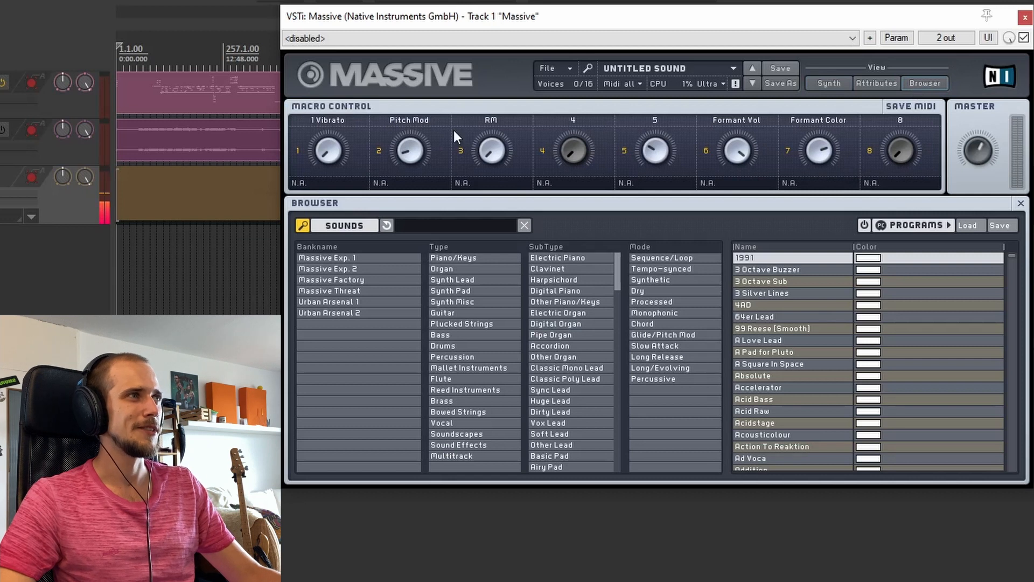
{"action": "left_click", "coordinate": [832, 83]}
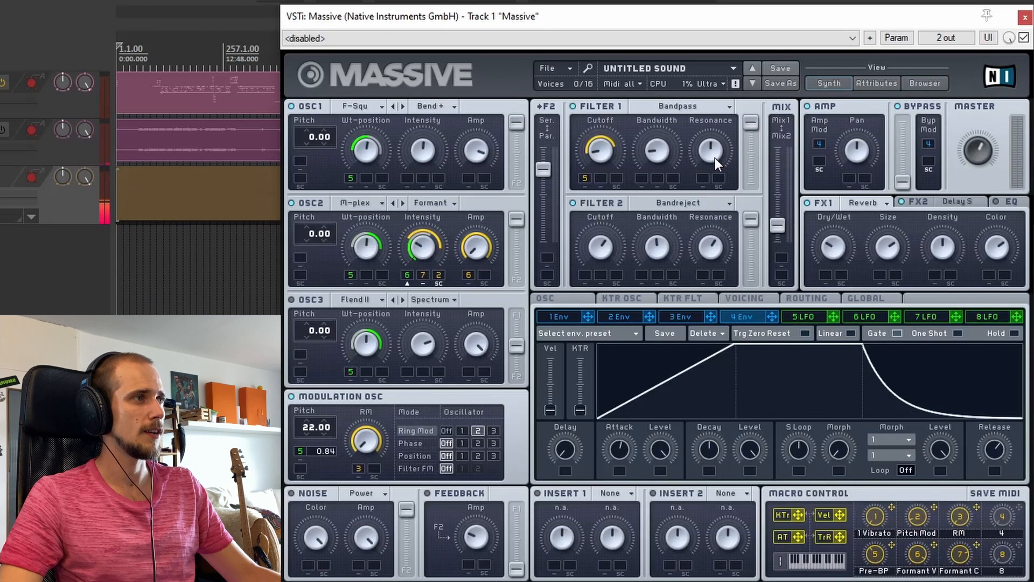
Try higher resonance on filter 1 while moving macro 5, and settle both filters at a low resonance.
{"action": "left_click_drag", "start_coordinate": [710, 158], "coordinate": [719, 114]}
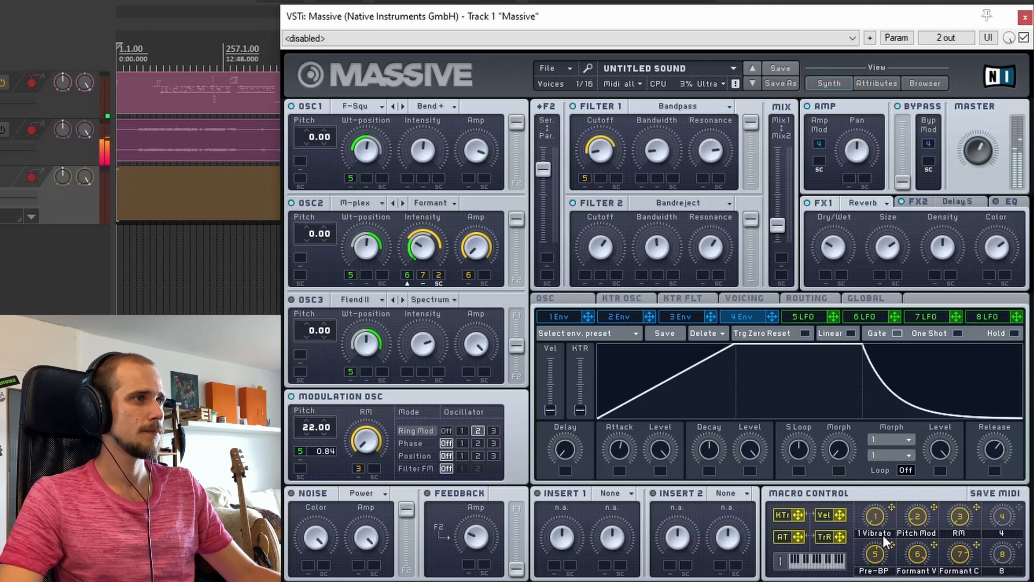
{"action": "left_click_drag", "start_coordinate": [707, 148], "coordinate": [714, 114]}
{"action": "left_click_drag", "start_coordinate": [876, 561], "coordinate": [889, 523]}
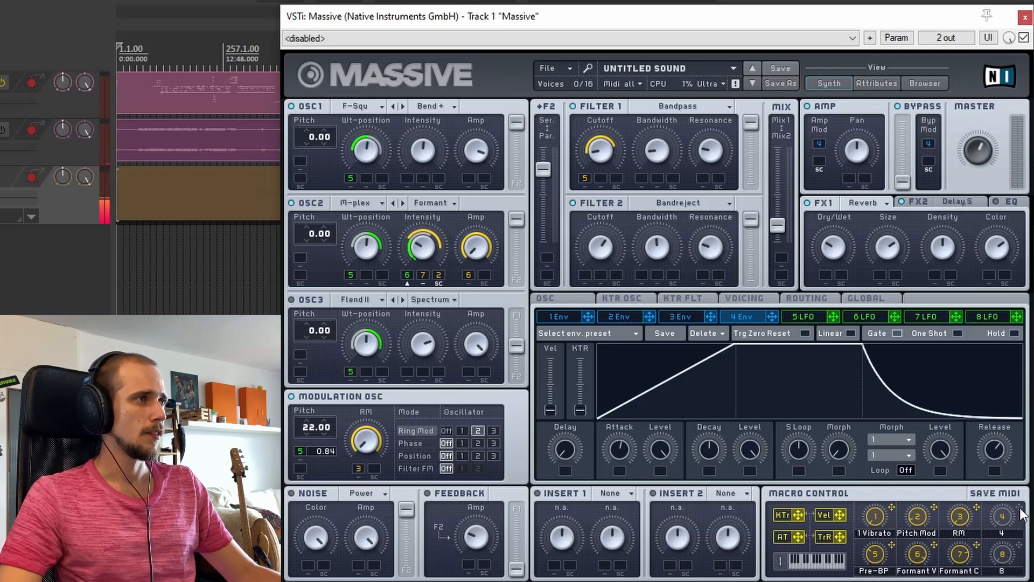
Assign macro 4 to the resonance of filters 1 and 2 with upward ranges, and name it Res.
{"action": "left_click_drag", "start_coordinate": [1019, 506], "coordinate": [700, 174]}
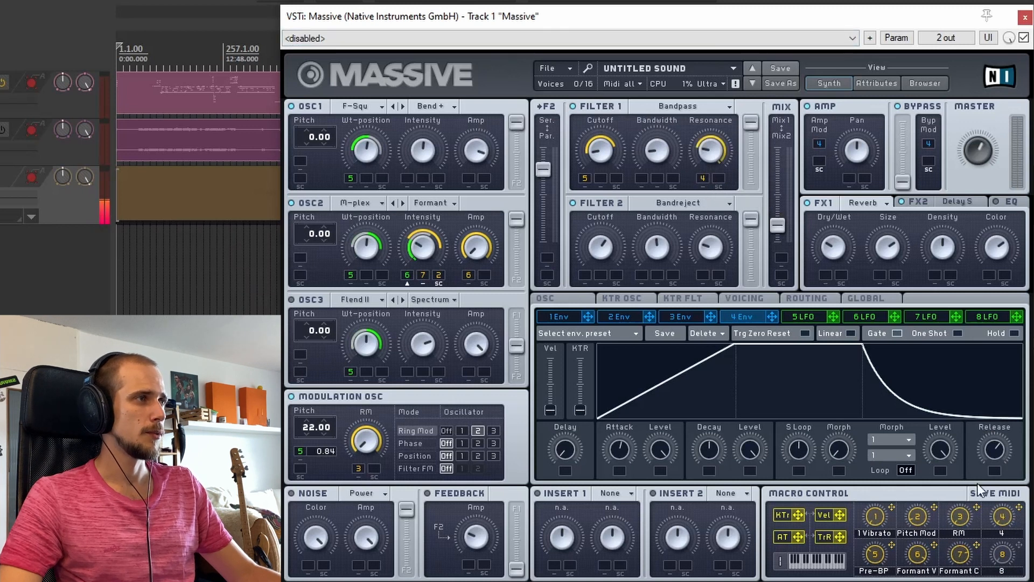
{"action": "left_click_drag", "start_coordinate": [1018, 507], "coordinate": [713, 198]}
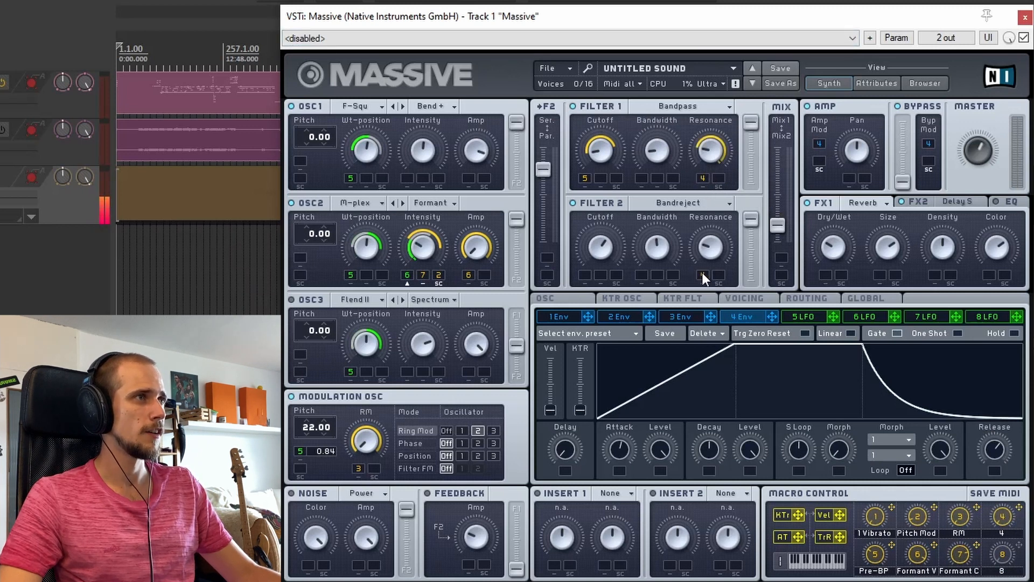
{"action": "mouse_move", "coordinate": [702, 273]}
{"action": "left_mouse_down"}
{"action": "mouse_move", "coordinate": [713, 253]}
{"action": "mouse_move", "coordinate": [703, 274]}
{"action": "left_mouse_up"}
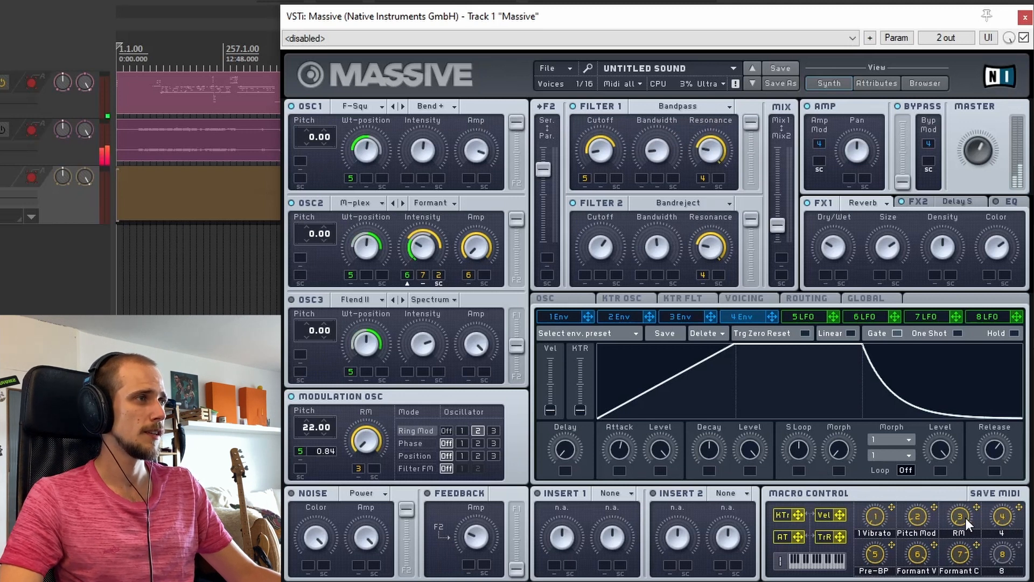
{"action": "double_click", "coordinate": [1002, 530]}
{"action": "type", "text": "Res"}
{"action": "key", "text": "Return"}
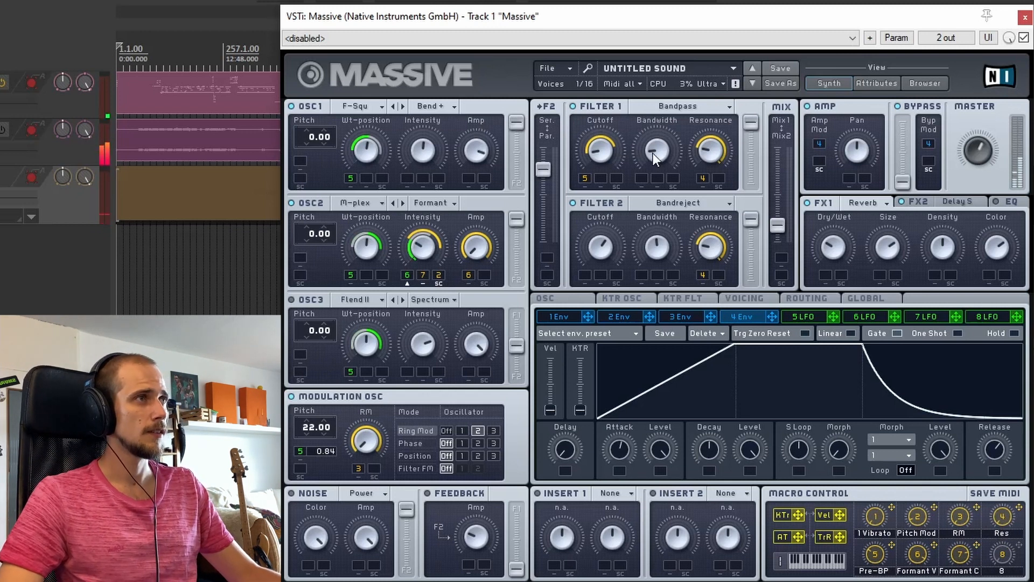
Lower filter 2's bandwidth and cutoff, and assign macro 8 to the cutoff with an upward range.
{"action": "mouse_move", "coordinate": [653, 153]}
{"action": "left_mouse_down"}
{"action": "mouse_move", "coordinate": [665, 128]}
{"action": "mouse_move", "coordinate": [668, 149]}
{"action": "left_mouse_up"}
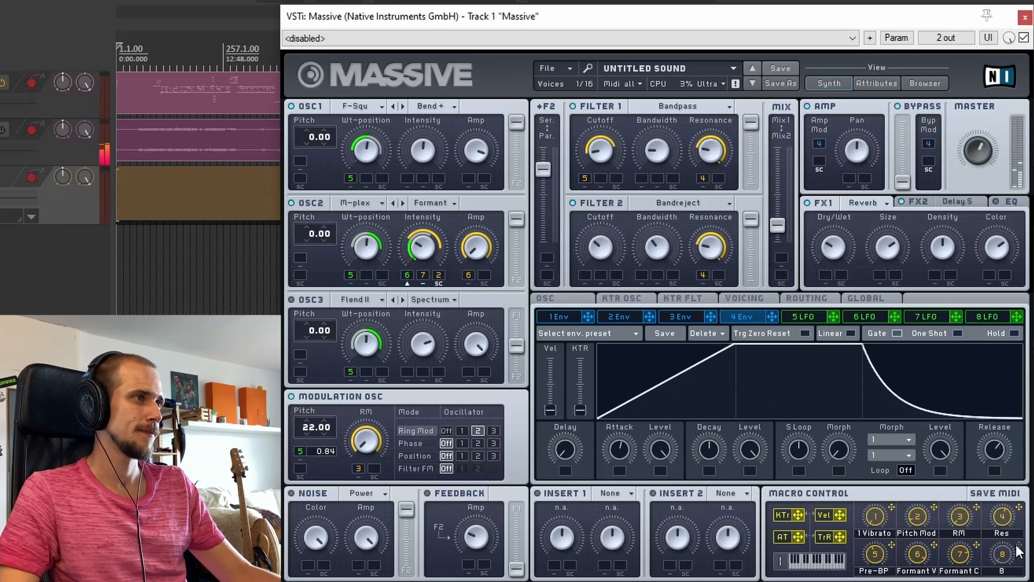
{"action": "left_click_drag", "start_coordinate": [591, 248], "coordinate": [620, 202]}
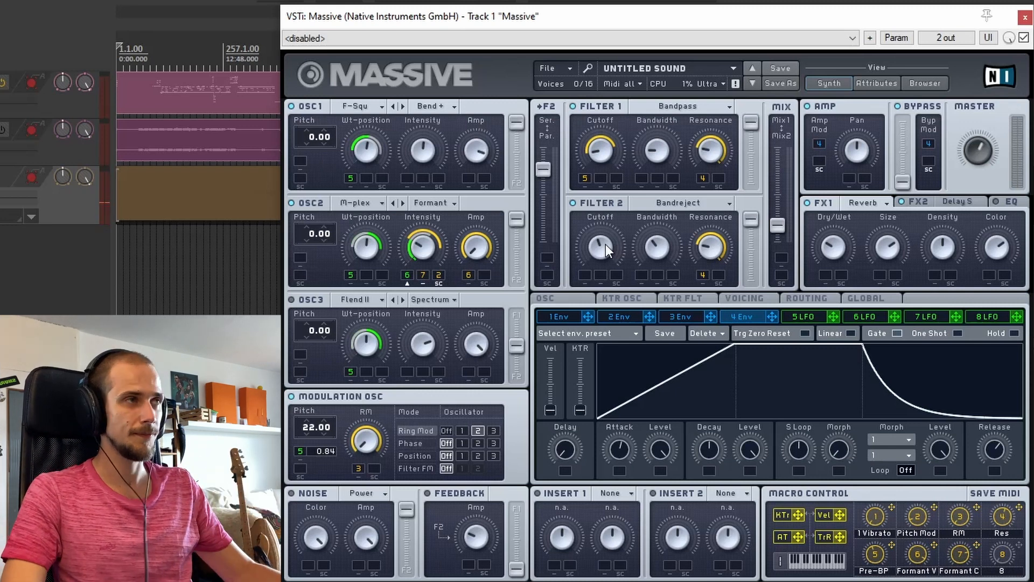
{"action": "left_click_drag", "start_coordinate": [603, 262], "coordinate": [603, 280]}
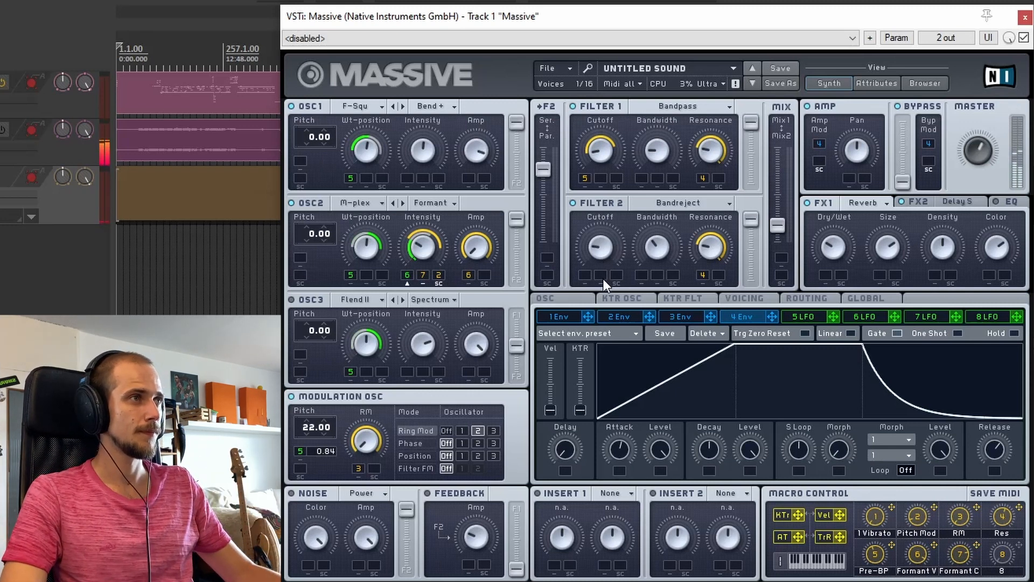
{"action": "left_click_drag", "start_coordinate": [1017, 544], "coordinate": [585, 274]}
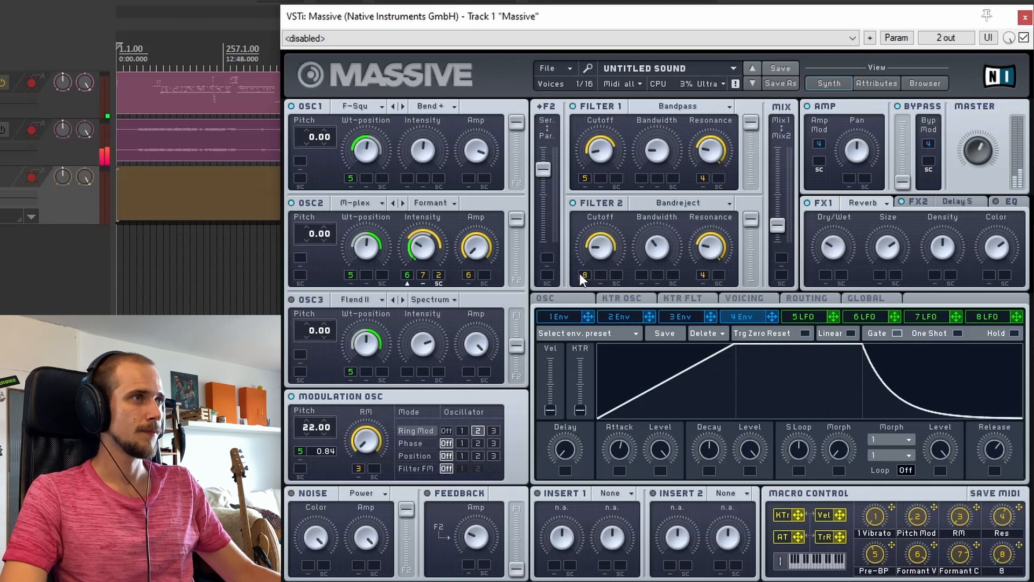
Name macro 8 Post-BR.
{"action": "double_click", "coordinate": [1016, 571]}
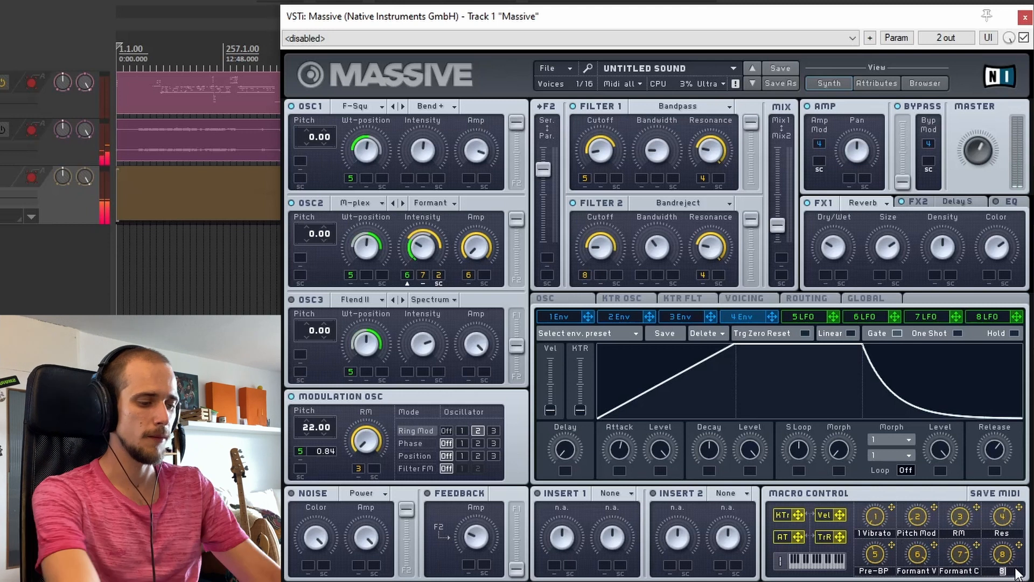
{"action": "type", "text": "p"}
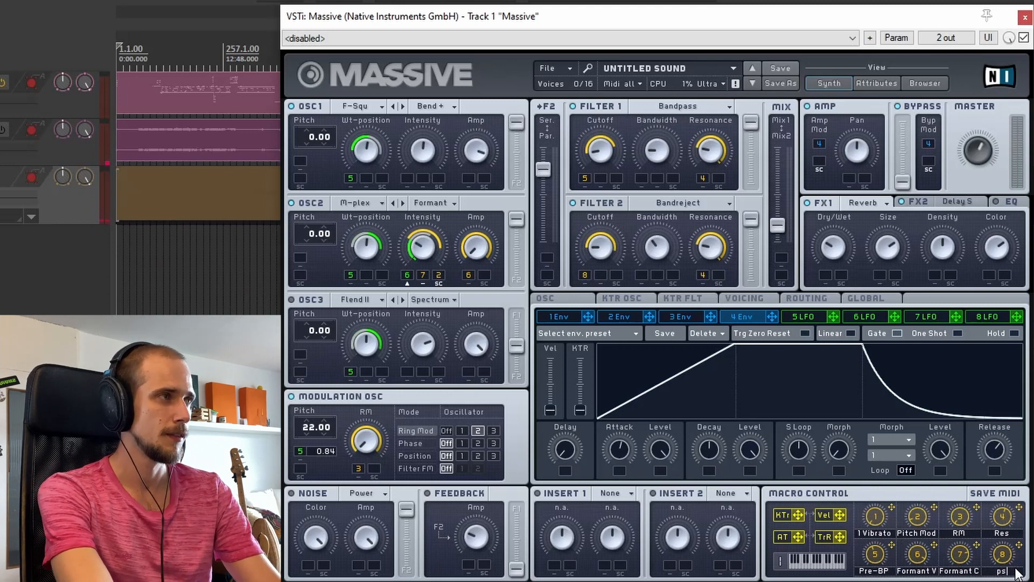
{"action": "type", "text": "ost"}
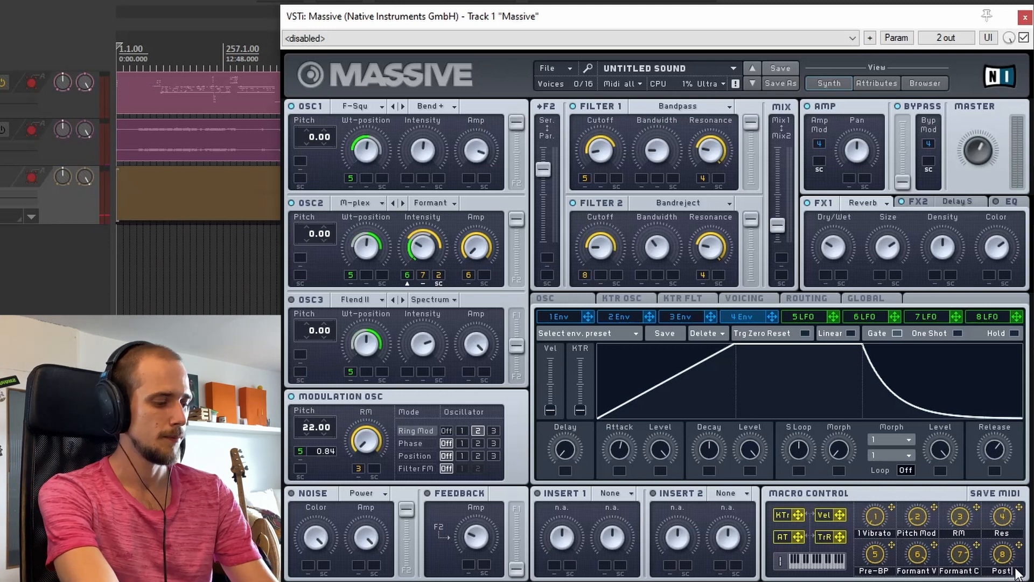
{"action": "type", "text": "-"}
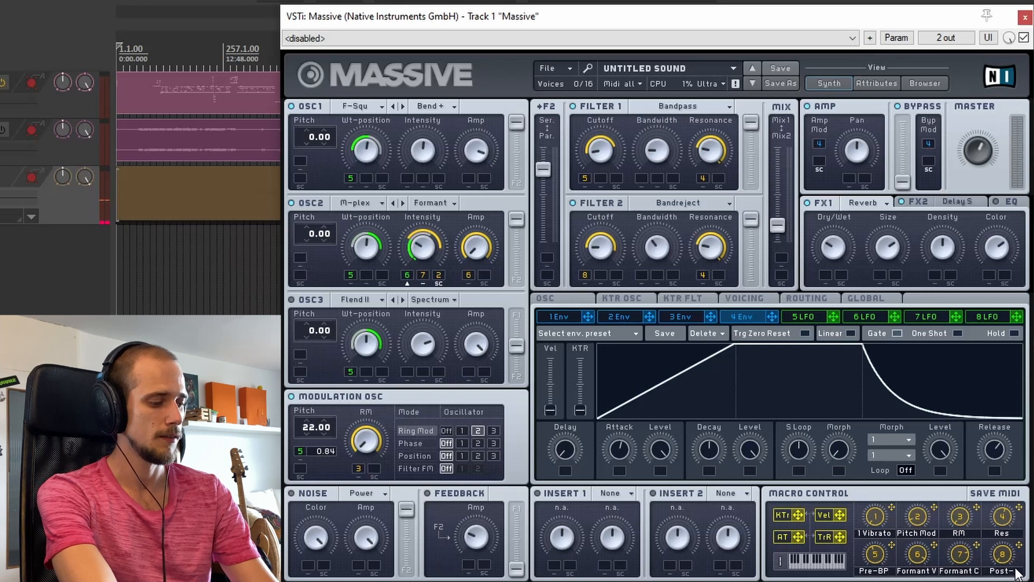
{"action": "type", "text": "BP"}
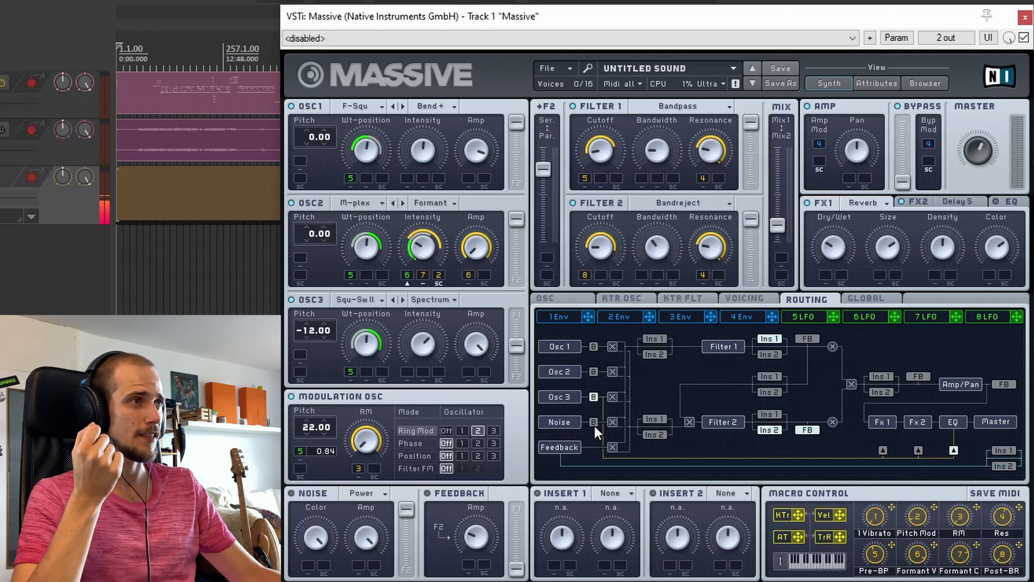
Use oscillator 3 as the bypass source, compare the bypass with and without envelope 4 modulation, and leave envelope 4 removed.
{"action": "left_click", "coordinate": [593, 397]}
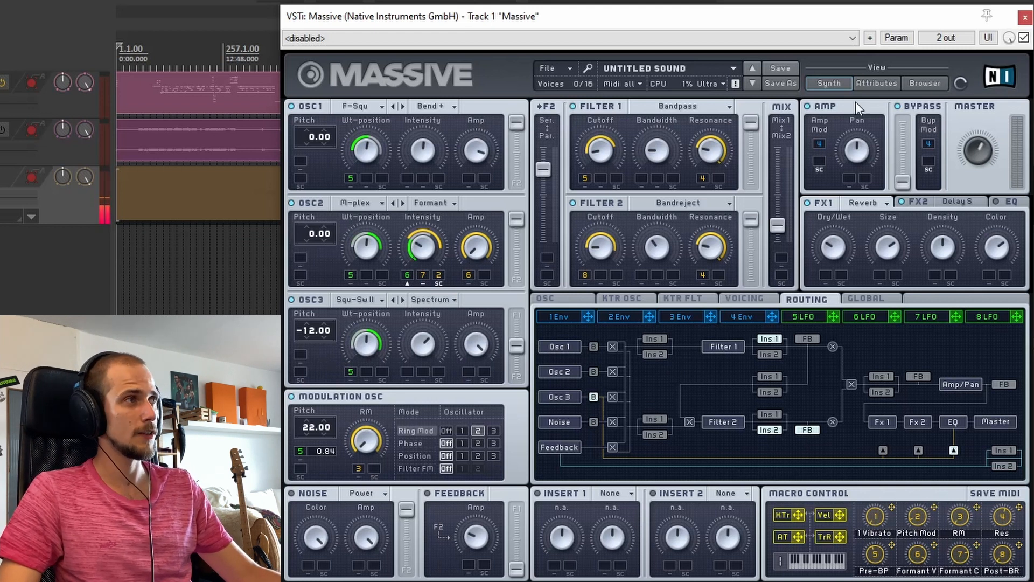
{"action": "mouse_move", "coordinate": [900, 179]}
{"action": "left_mouse_down"}
{"action": "mouse_move", "coordinate": [899, 115]}
{"action": "mouse_move", "coordinate": [900, 183]}
{"action": "left_mouse_up"}
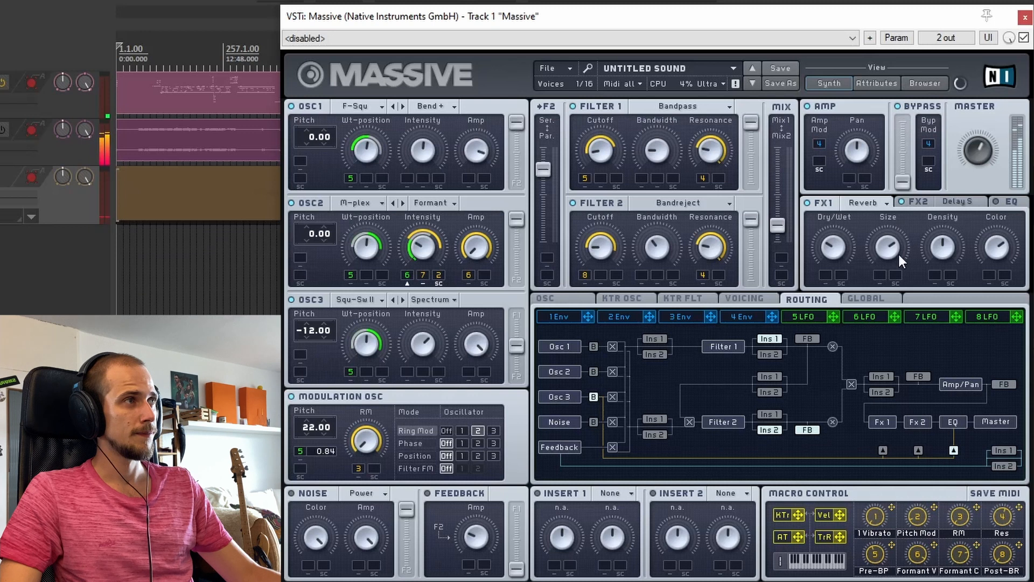
{"action": "right_click", "coordinate": [929, 143]}
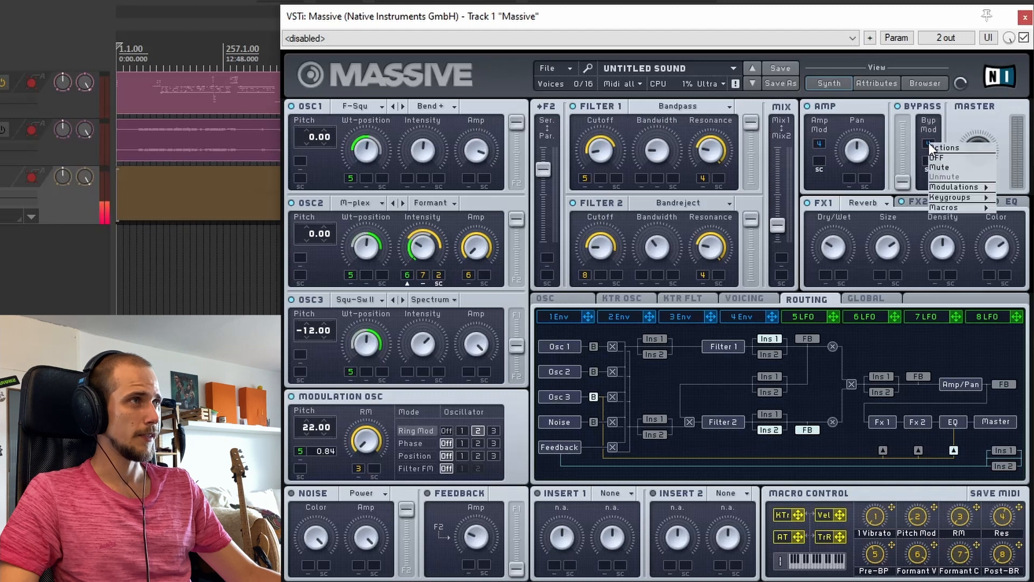
{"action": "left_click", "coordinate": [942, 155]}
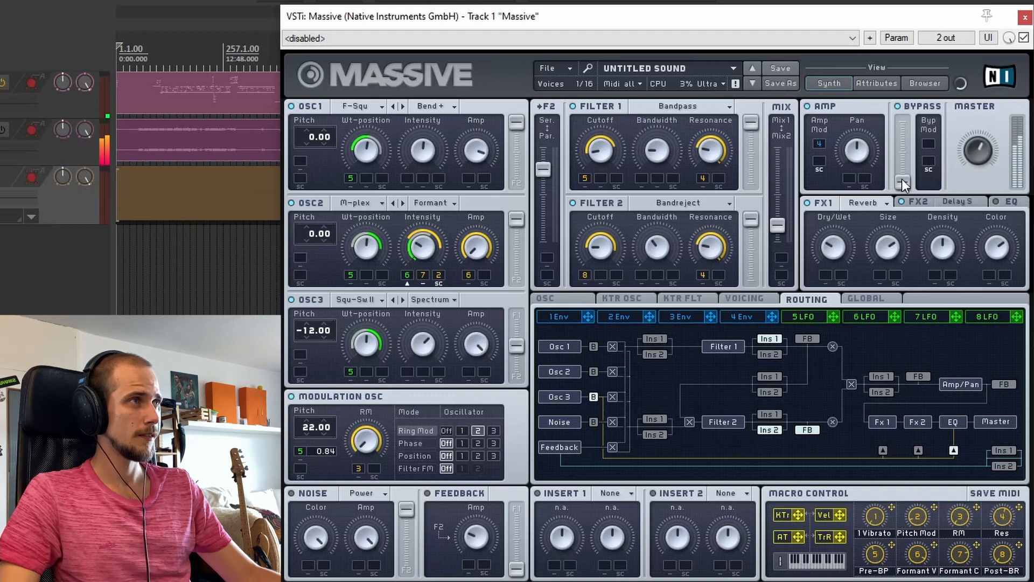
{"action": "mouse_move", "coordinate": [902, 180]}
{"action": "left_mouse_down"}
{"action": "mouse_move", "coordinate": [904, 116]}
{"action": "mouse_move", "coordinate": [907, 185]}
{"action": "left_mouse_up"}
{"action": "left_click_drag", "start_coordinate": [772, 317], "coordinate": [929, 143]}
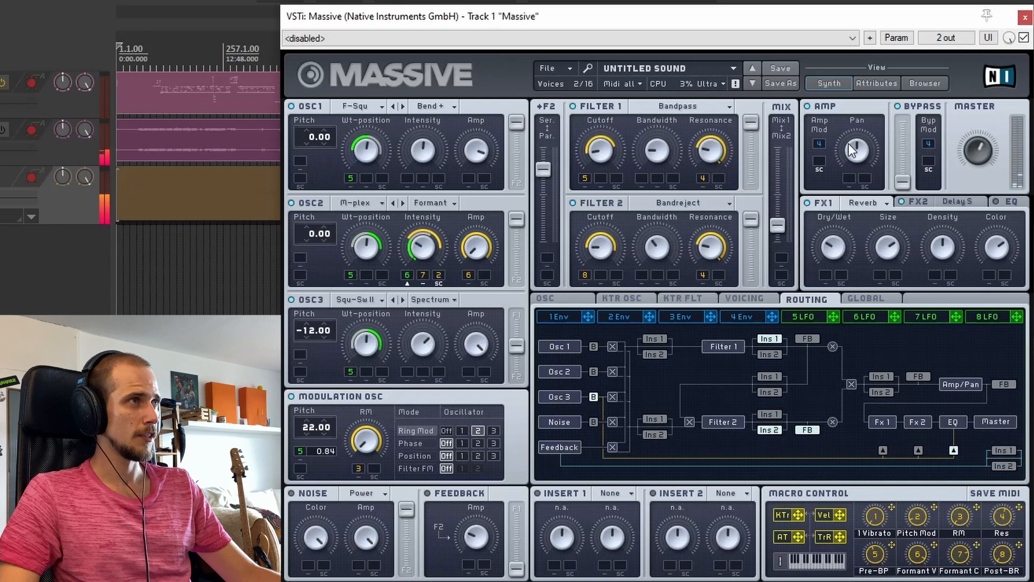
{"action": "right_click", "coordinate": [923, 140]}
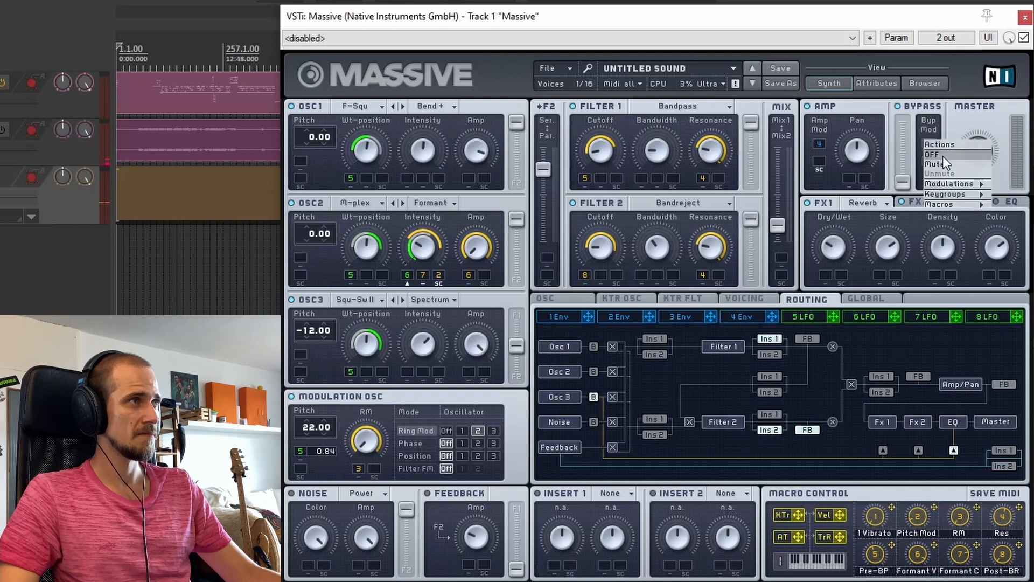
{"action": "left_click", "coordinate": [942, 156]}
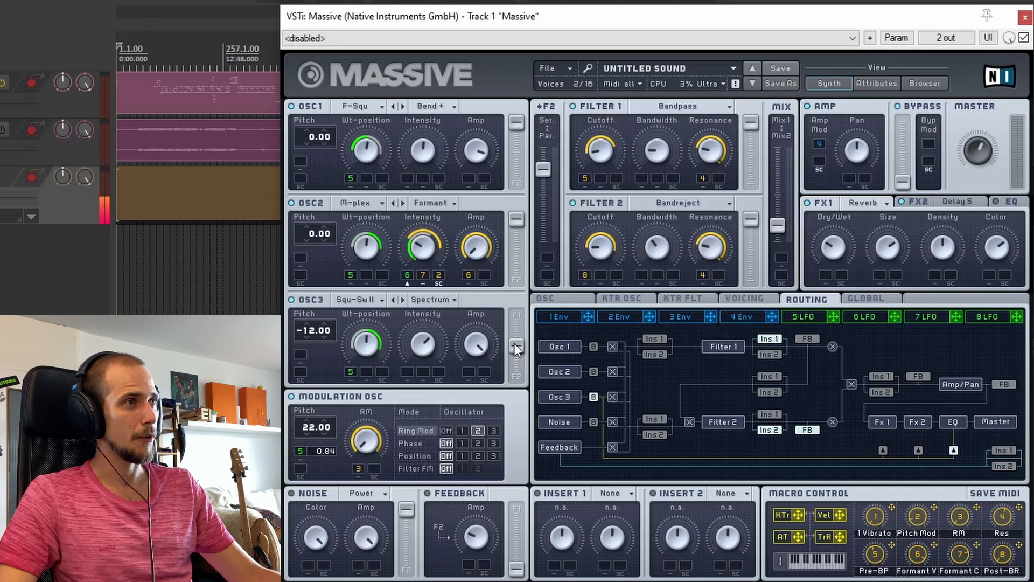
Try other wavetables on oscillator 3, ending on Esca I, with its filter routing kept at the centre.
{"action": "left_click_drag", "start_coordinate": [514, 345], "coordinate": [518, 305]}
{"action": "double_click", "coordinate": [521, 324]}
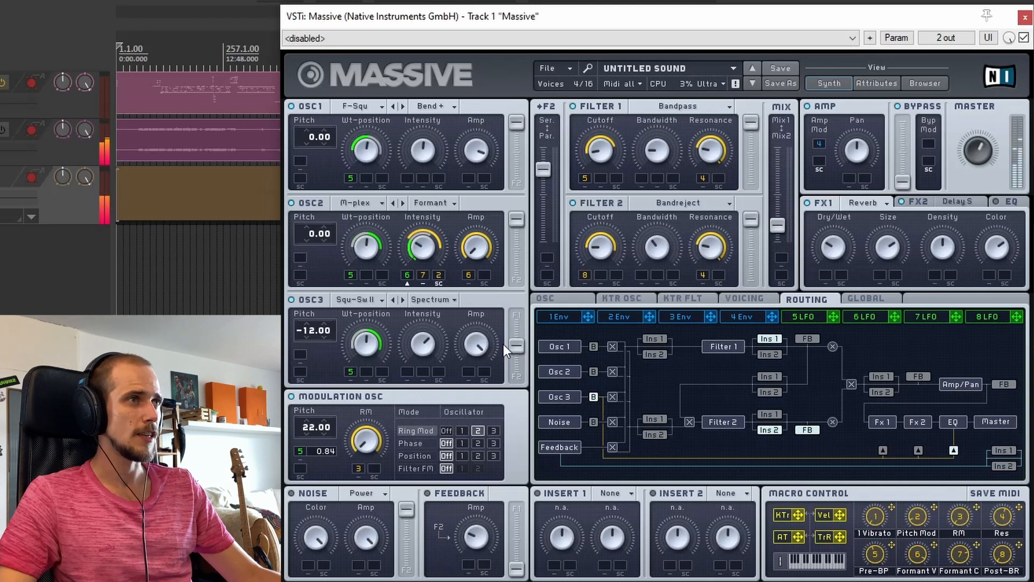
{"action": "left_click", "coordinate": [401, 302]}
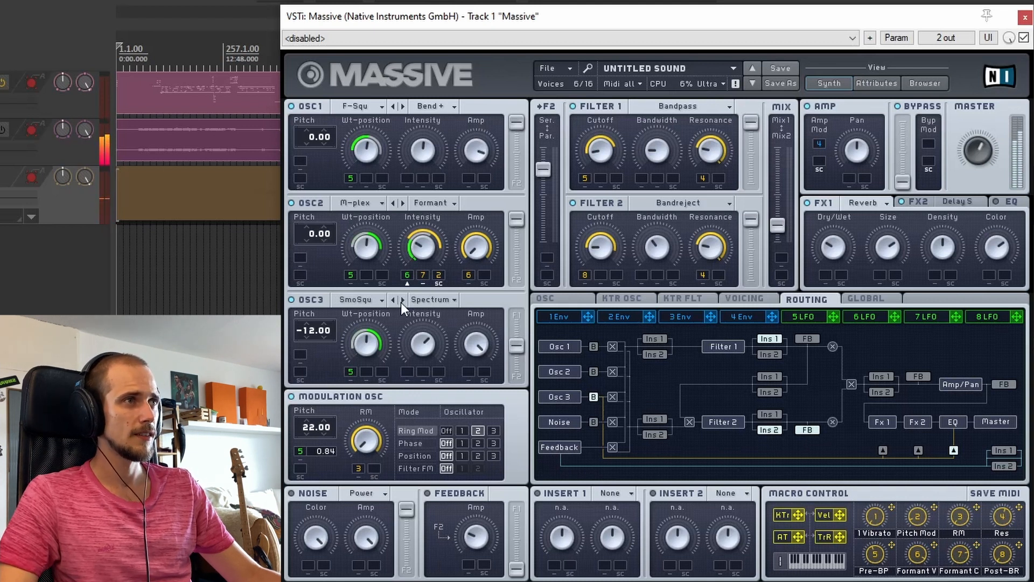
{"action": "left_click", "coordinate": [400, 302]}
{"action": "left_click", "coordinate": [401, 302]}
{"action": "left_click", "coordinate": [401, 302]}
{"action": "left_click", "coordinate": [401, 302]}
{"action": "left_click", "coordinate": [400, 303]}
{"action": "left_click", "coordinate": [400, 303]}
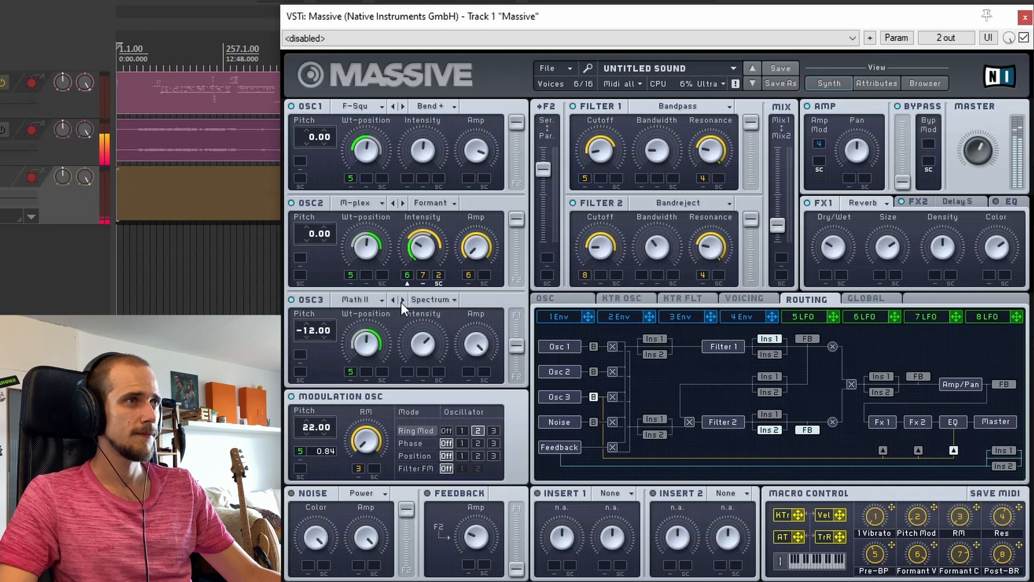
{"action": "left_click", "coordinate": [400, 302]}
{"action": "left_click", "coordinate": [400, 302]}
{"action": "left_click", "coordinate": [401, 302]}
{"action": "left_click", "coordinate": [391, 301]}
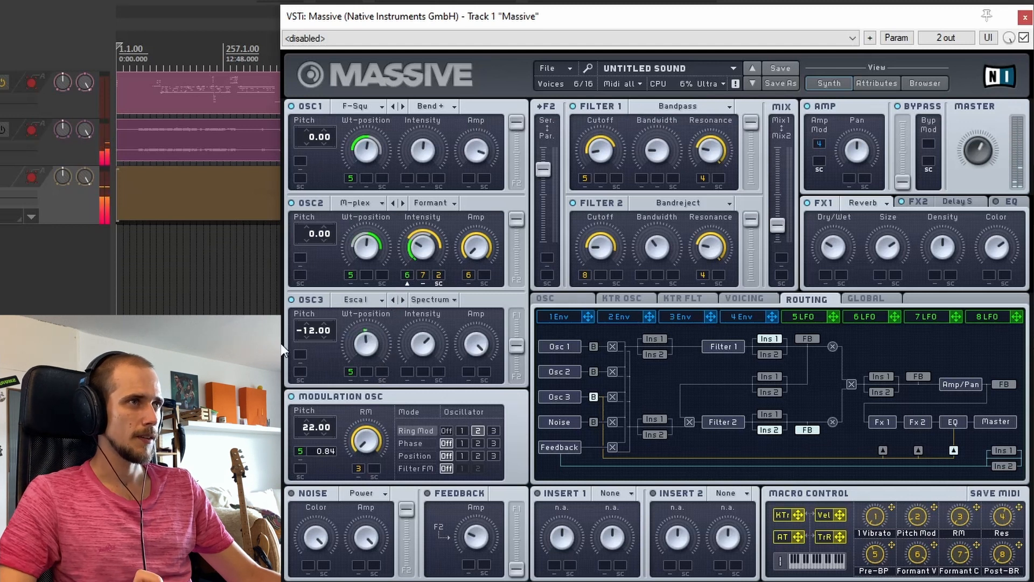
Replace LFO 5 with LFO 7 as the modulator of oscillator 3's wavetable position, using an upward range.
{"action": "left_click", "coordinate": [929, 318]}
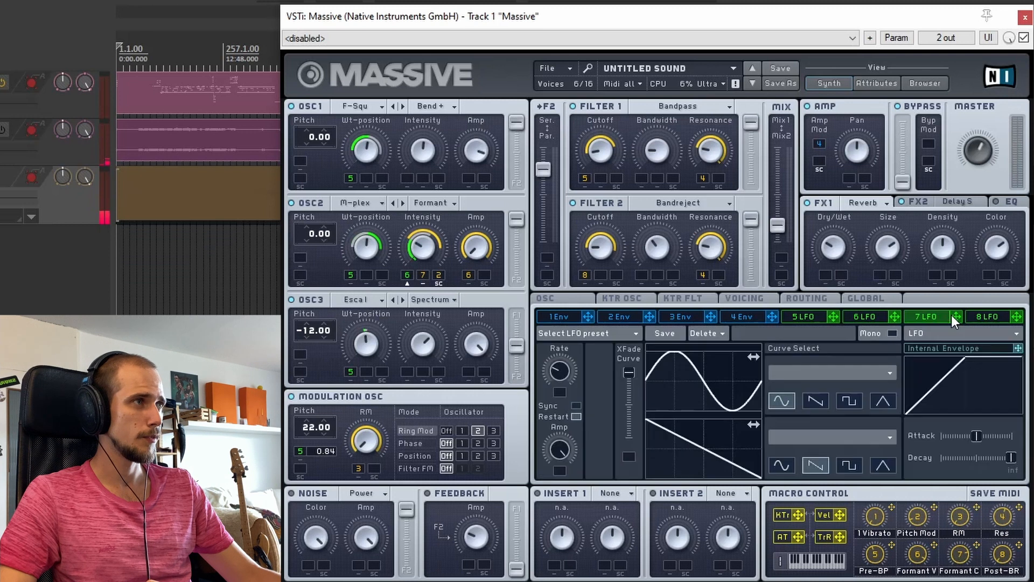
{"action": "left_click_drag", "start_coordinate": [955, 317], "coordinate": [355, 324]}
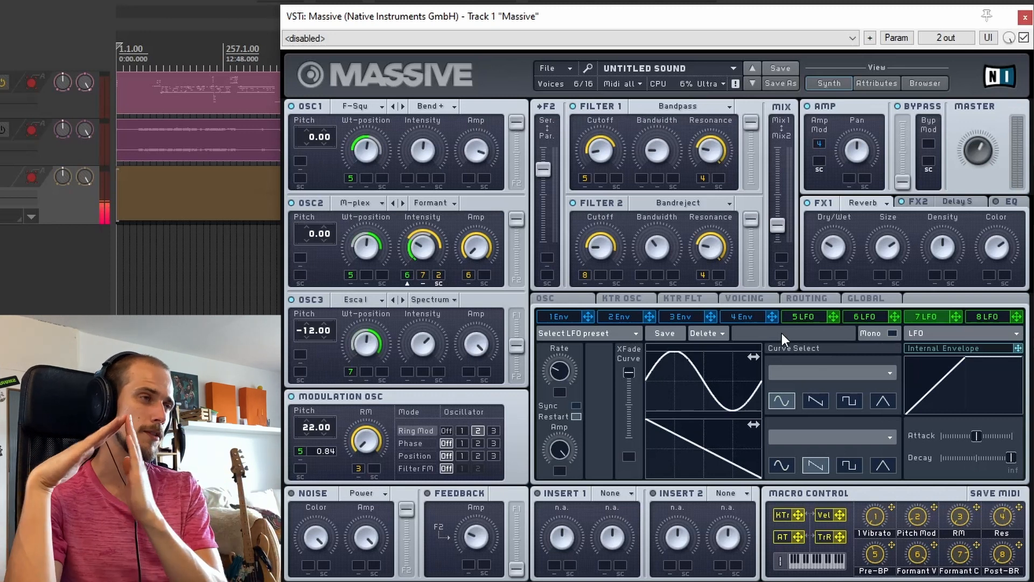
{"action": "left_click", "coordinate": [803, 372]}
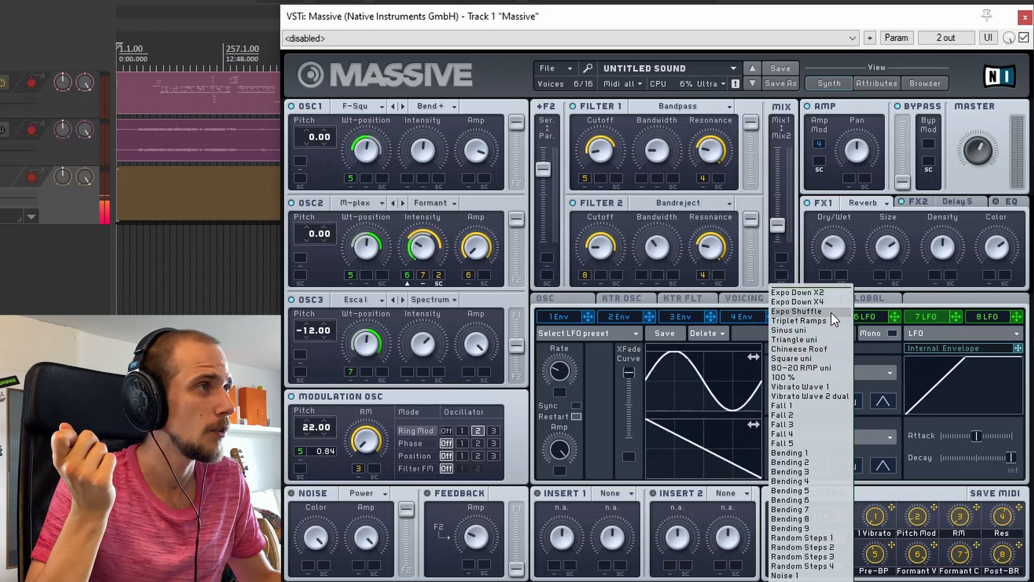
{"action": "left_click", "coordinate": [867, 355]}
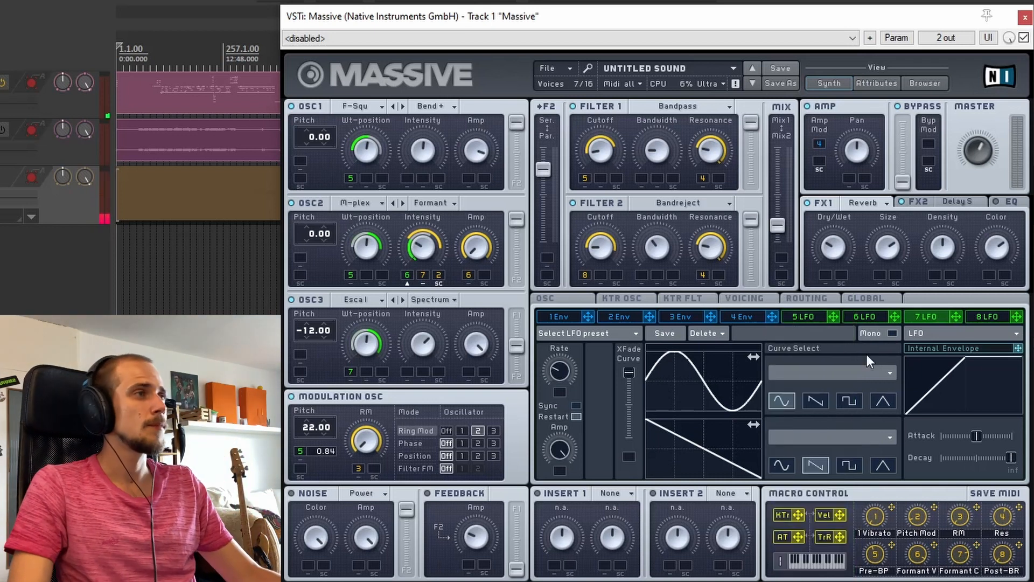
Switch modulator 7 to Performer and fill all 16 steps of its upper sequence with a rising ramp curve.
{"action": "left_click", "coordinate": [918, 333]}
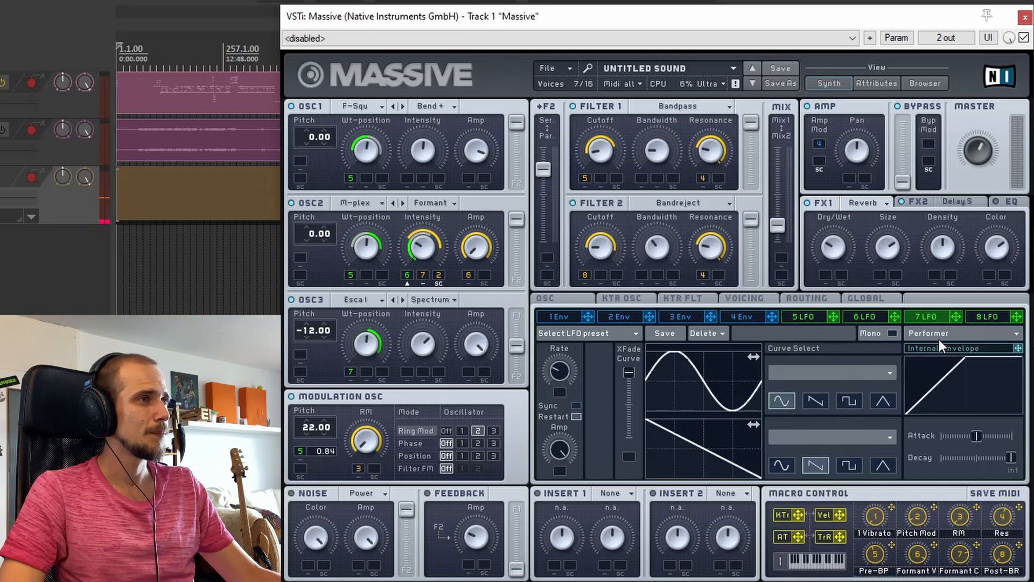
{"action": "left_click", "coordinate": [939, 340]}
{"action": "left_click", "coordinate": [834, 330]}
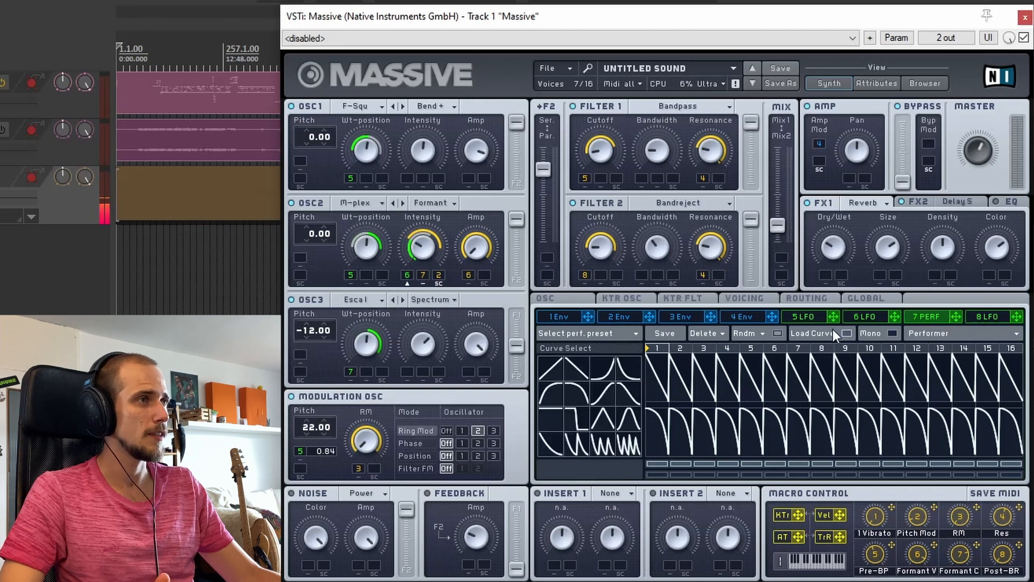
{"action": "mouse_move", "coordinate": [746, 368]}
{"action": "left_mouse_down"}
{"action": "mouse_move", "coordinate": [610, 342]}
{"action": "mouse_move", "coordinate": [1006, 323]}
{"action": "left_mouse_up"}
{"action": "left_click", "coordinate": [832, 331]}
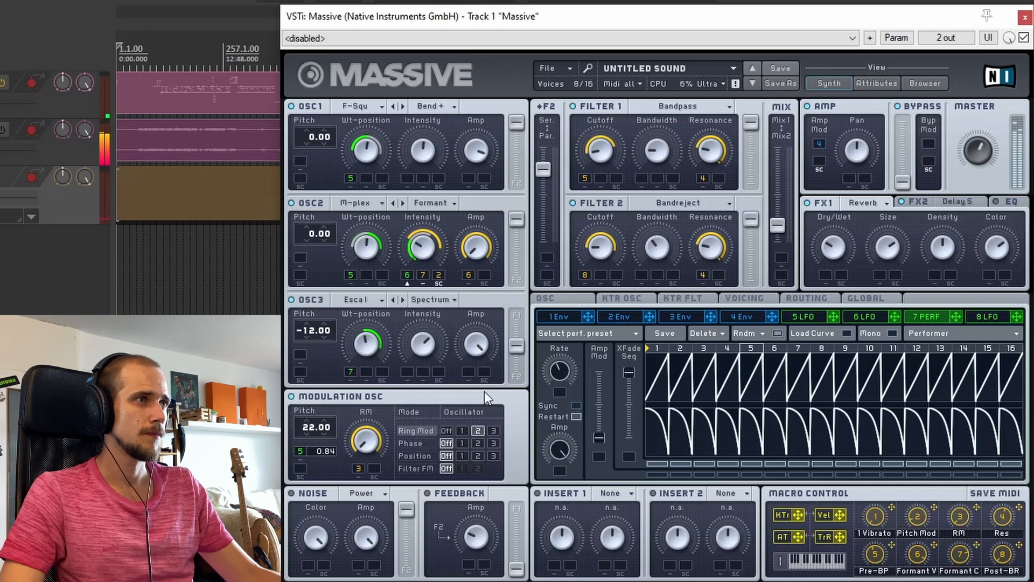
Sync performer 7 to the tempo and set its ratio to 1/1.
{"action": "left_click", "coordinate": [575, 405]}
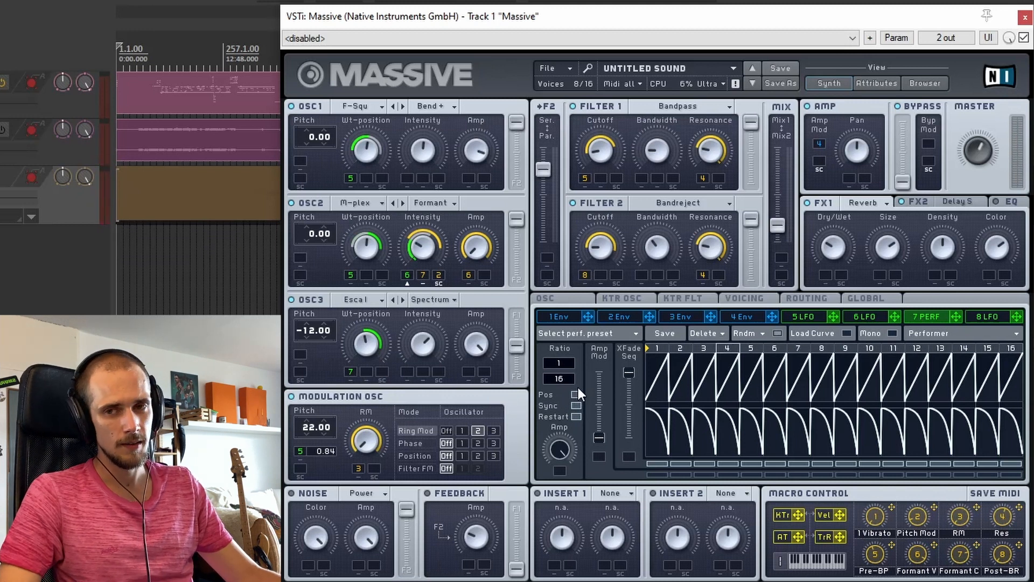
{"action": "left_click_drag", "start_coordinate": [568, 381], "coordinate": [563, 398]}
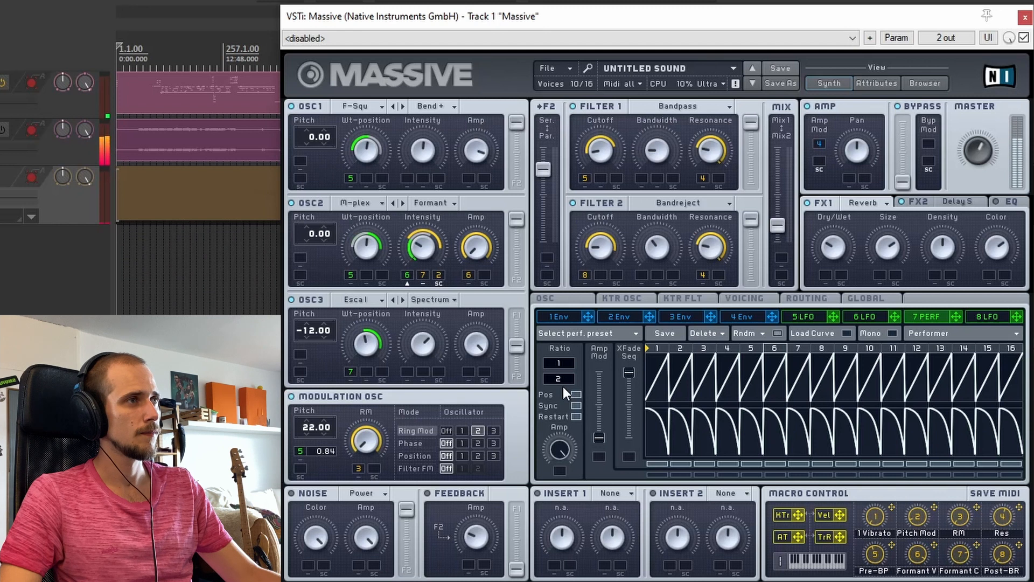
{"action": "left_click_drag", "start_coordinate": [567, 379], "coordinate": [566, 385]}
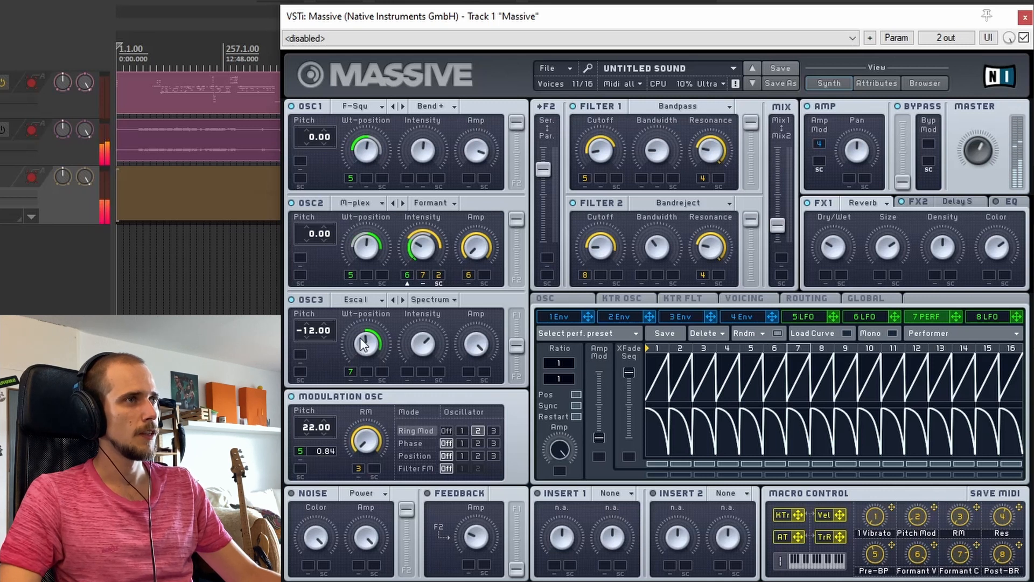
Audition oscillator 3's wavetables up to Acid and set the oscillator's mode to Bend –.
{"action": "left_click", "coordinate": [402, 299]}
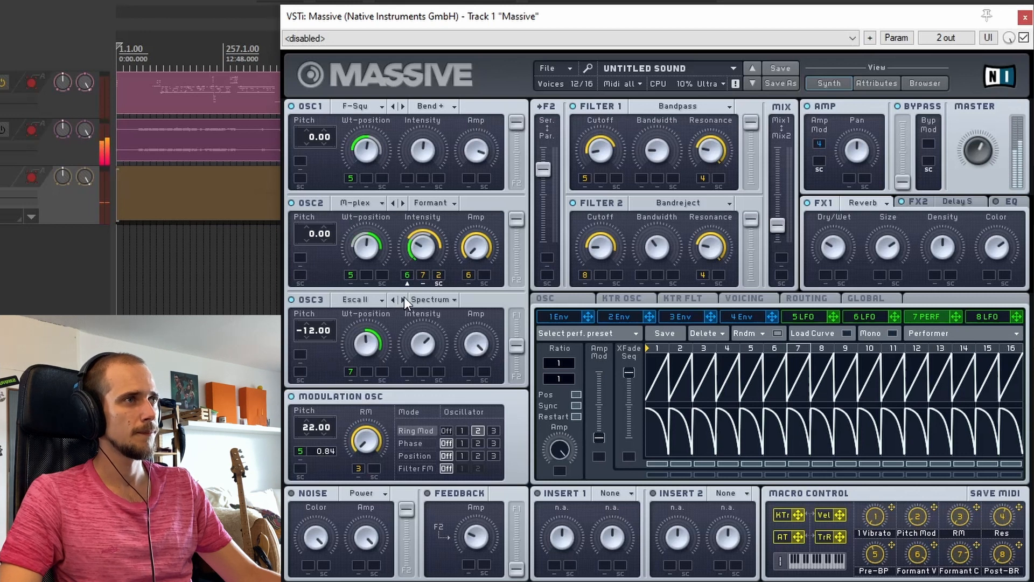
{"action": "left_click", "coordinate": [403, 298]}
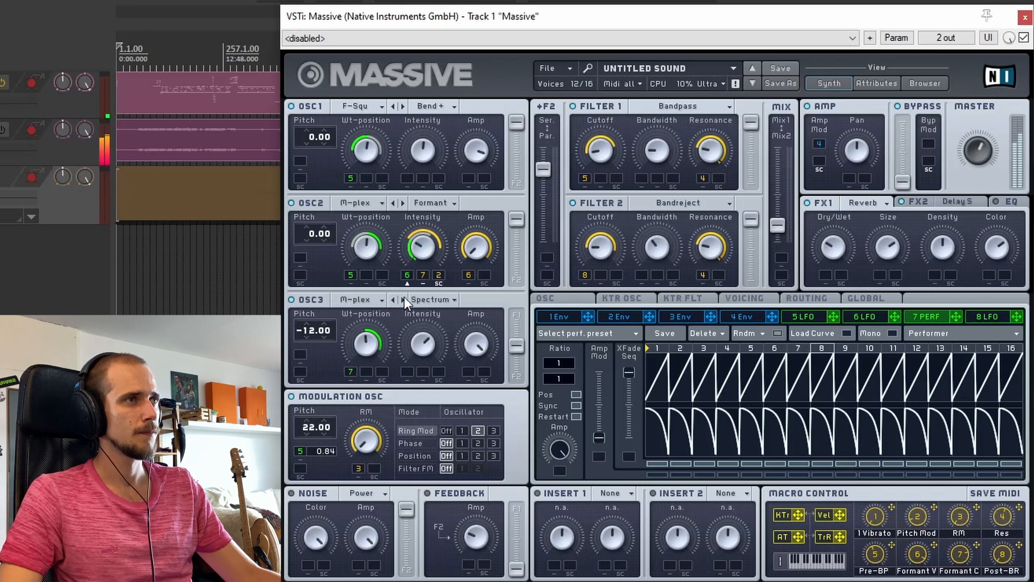
{"action": "left_click", "coordinate": [403, 299]}
{"action": "left_click", "coordinate": [402, 299]}
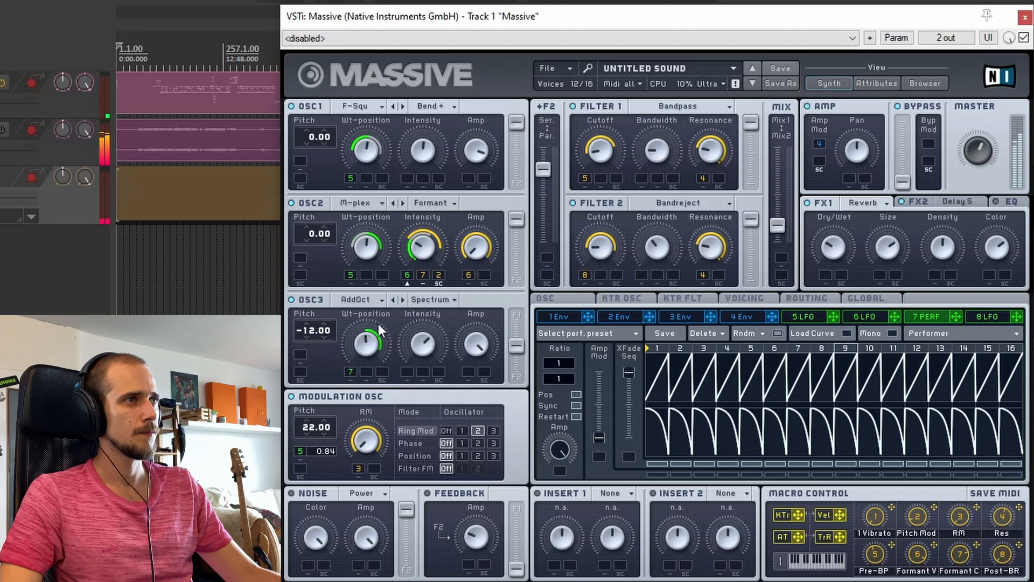
{"action": "left_click", "coordinate": [402, 299]}
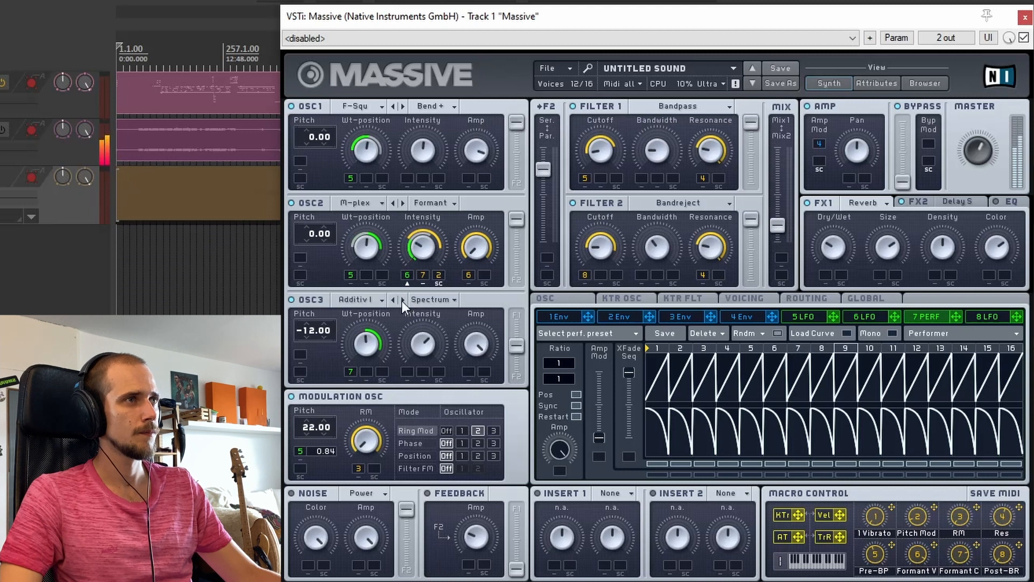
{"action": "left_click", "coordinate": [402, 300]}
{"action": "left_click", "coordinate": [402, 300]}
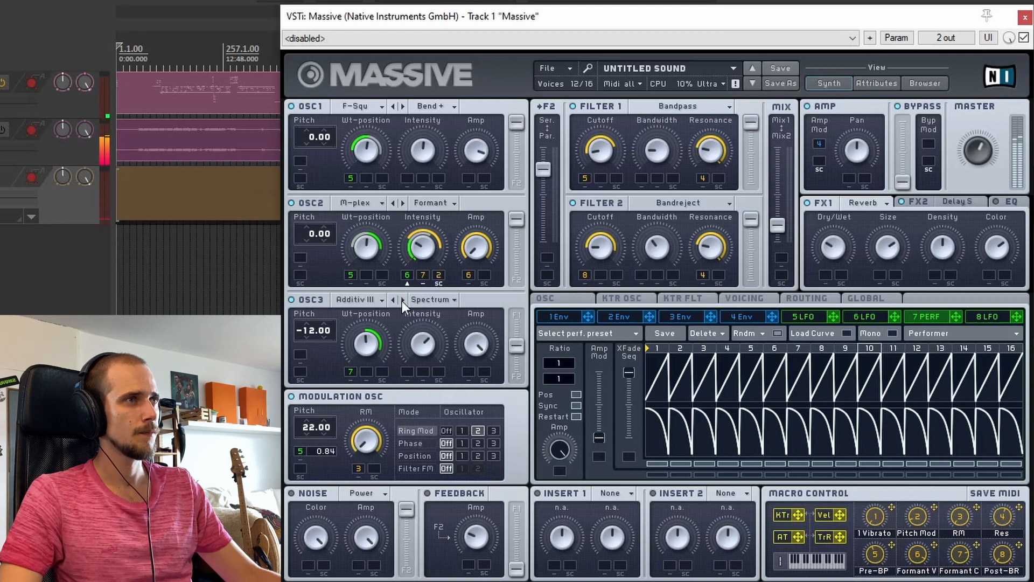
{"action": "left_click", "coordinate": [402, 300]}
{"action": "left_click", "coordinate": [402, 300]}
{"action": "left_click", "coordinate": [401, 300]}
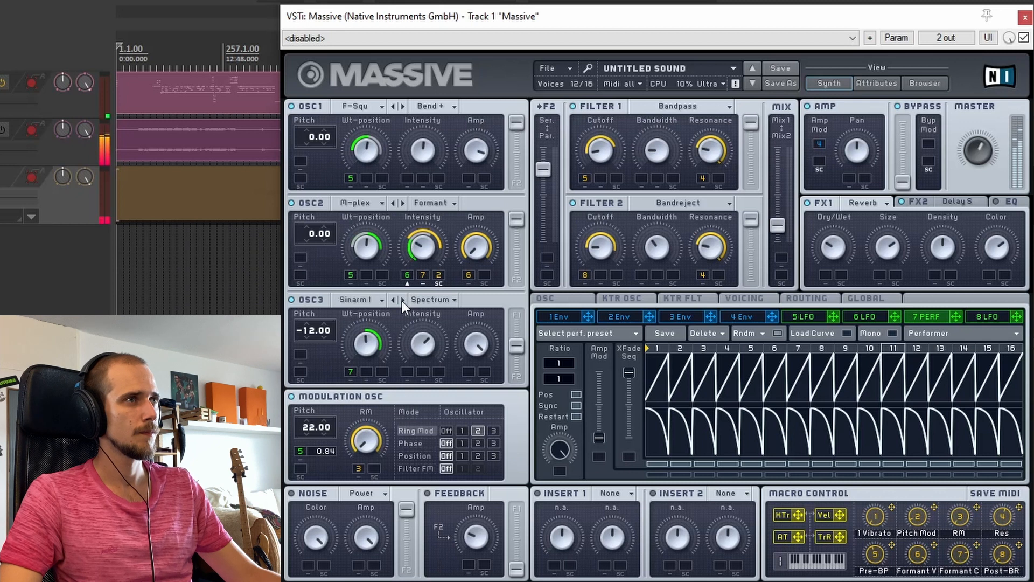
{"action": "left_click", "coordinate": [402, 301]}
{"action": "left_click", "coordinate": [402, 301]}
{"action": "left_click", "coordinate": [401, 300]}
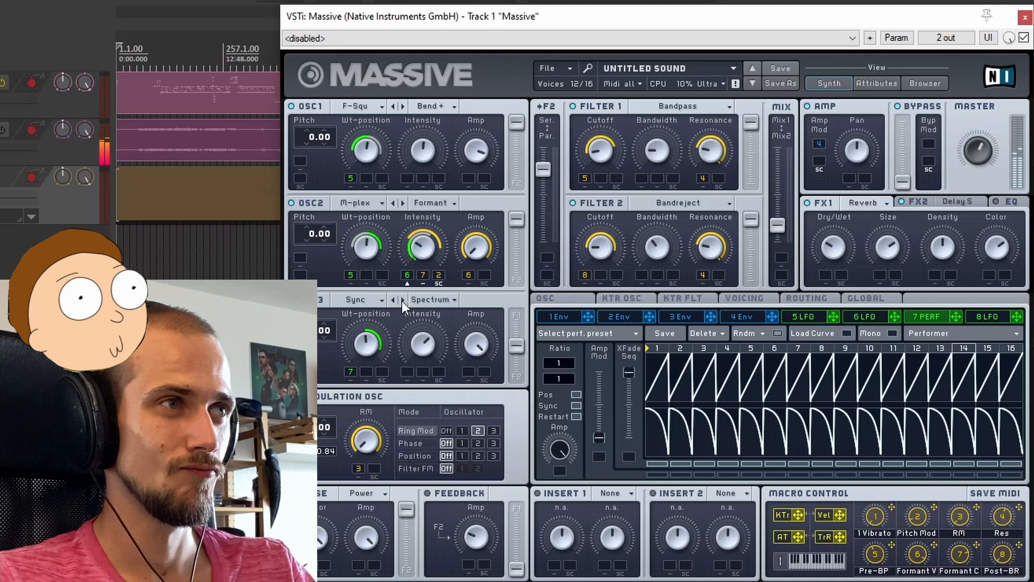
{"action": "left_click", "coordinate": [402, 300]}
{"action": "left_click", "coordinate": [439, 299]}
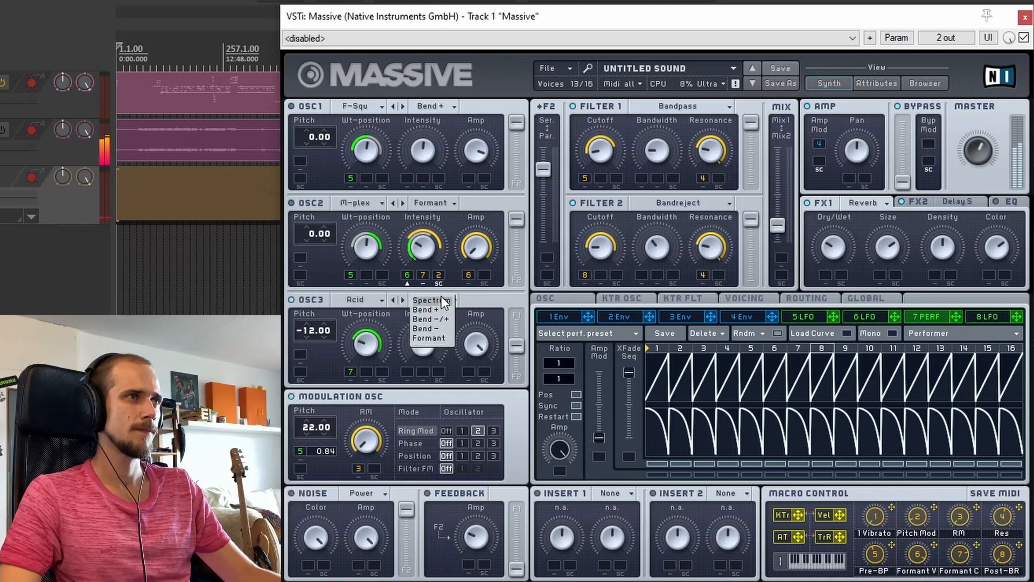
{"action": "left_click", "coordinate": [426, 329]}
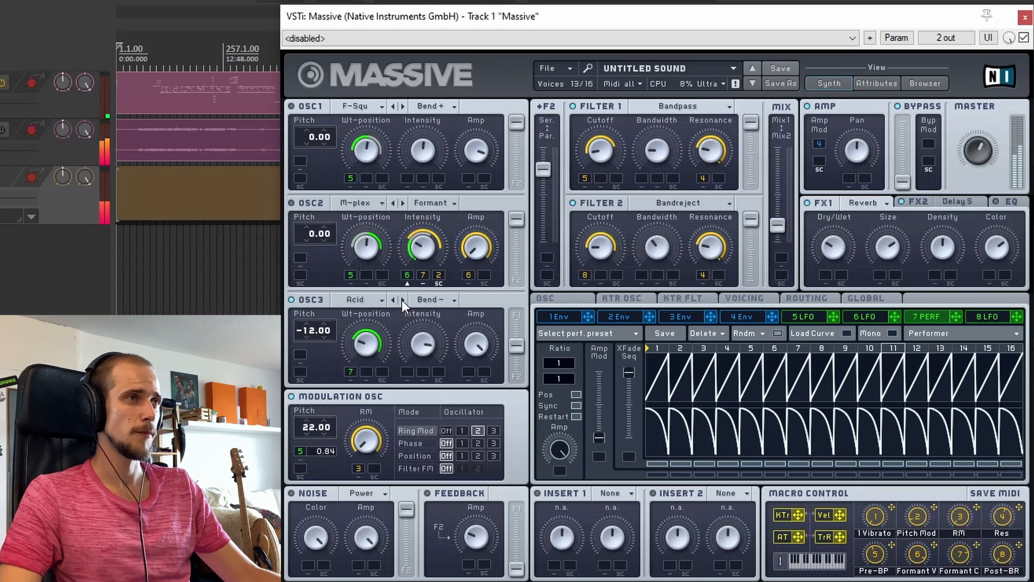
Audition further wavetables on oscillator 3, lower its intensity and keep its mode on Bend –.
{"action": "left_click", "coordinate": [402, 299]}
{"action": "left_click_drag", "start_coordinate": [422, 343], "coordinate": [415, 409]}
{"action": "left_click", "coordinate": [430, 300]}
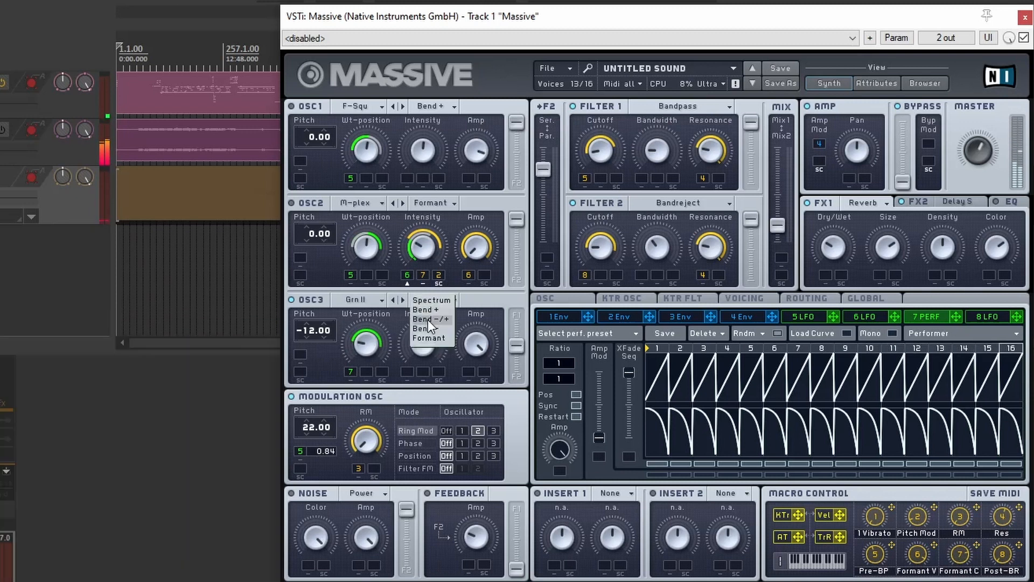
{"action": "left_click", "coordinate": [428, 326]}
{"action": "left_click", "coordinate": [403, 299]}
{"action": "left_click", "coordinate": [403, 299]}
Load a curved rising shape into all 16 steps of performer 7's upper sequence.
{"action": "left_click", "coordinate": [847, 333]}
{"action": "left_click", "coordinate": [606, 363]}
{"action": "left_click_drag", "start_coordinate": [657, 377], "coordinate": [1012, 377]}
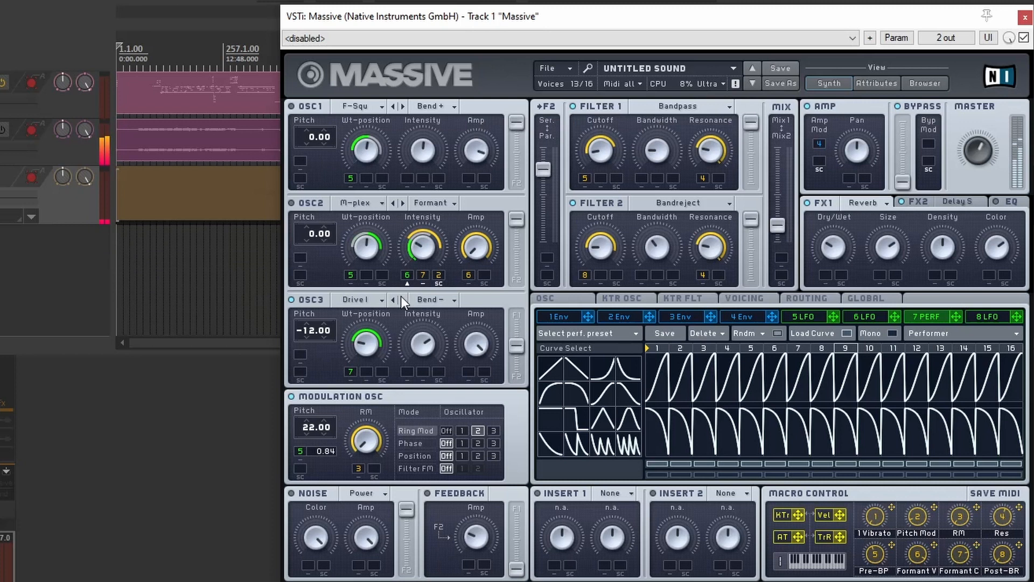
Step oscillator 3's wavetable on to Crush and set its mode to Spectrum.
{"action": "left_click", "coordinate": [402, 297]}
{"action": "left_click", "coordinate": [402, 297]}
{"action": "left_click", "coordinate": [402, 298]}
{"action": "left_click", "coordinate": [401, 298]}
{"action": "left_click", "coordinate": [402, 297]}
{"action": "left_click", "coordinate": [427, 299]}
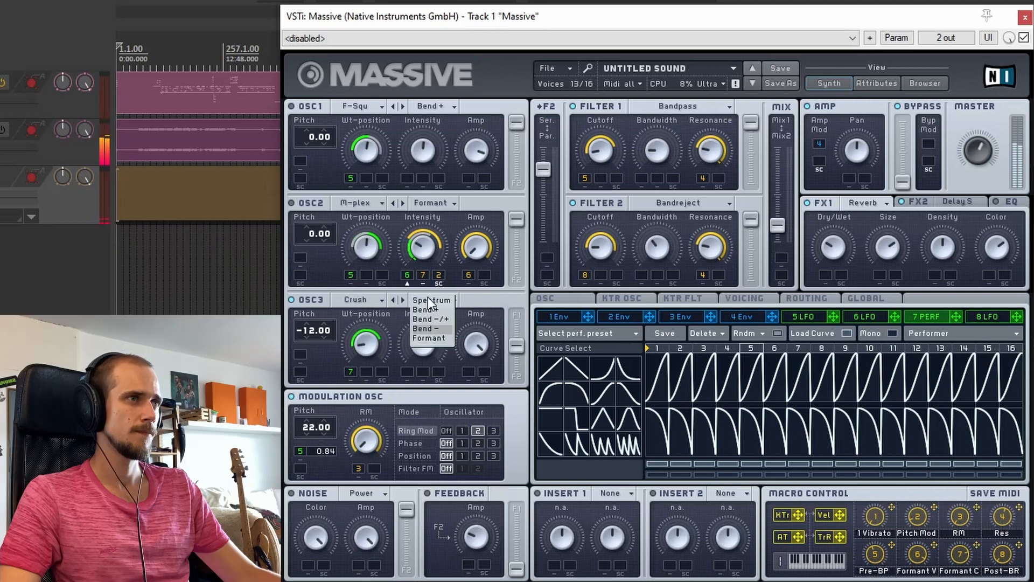
{"action": "left_click", "coordinate": [428, 333]}
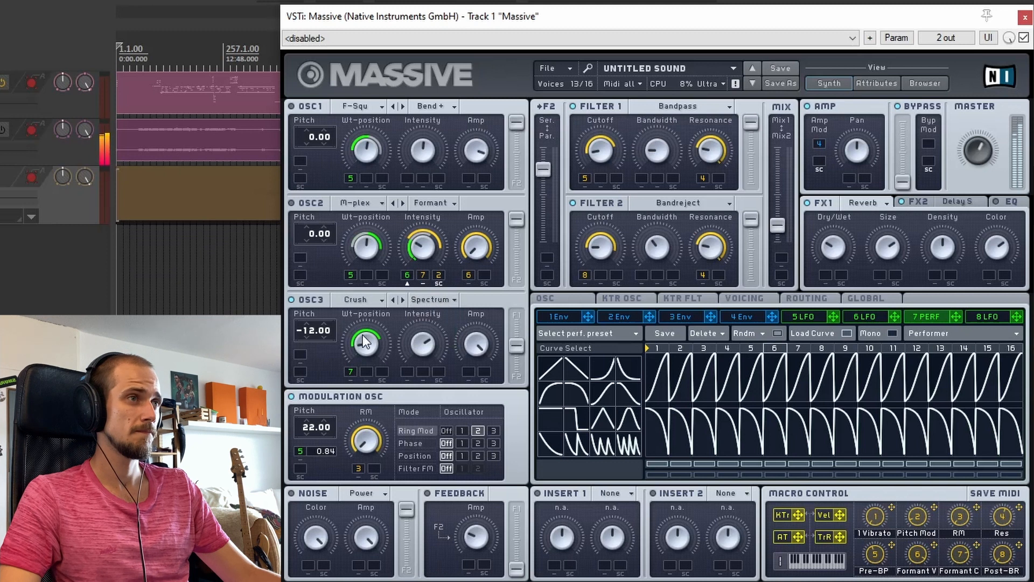
Lower oscillator 3's wavetable position and assign performer 7 as an upward modulator of its amp.
{"action": "left_click_drag", "start_coordinate": [363, 336], "coordinate": [361, 349]}
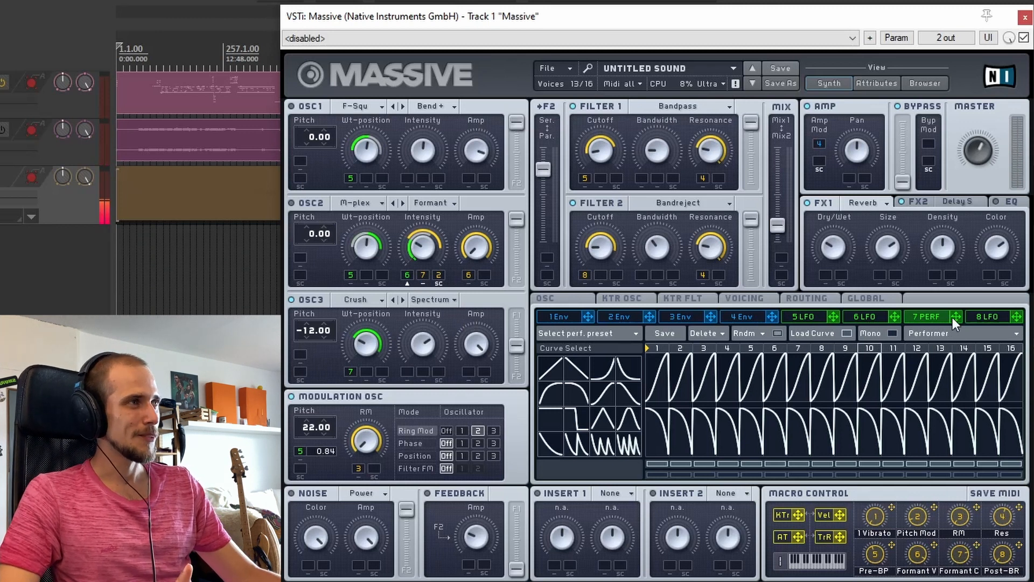
{"action": "left_click_drag", "start_coordinate": [900, 334], "coordinate": [468, 371]}
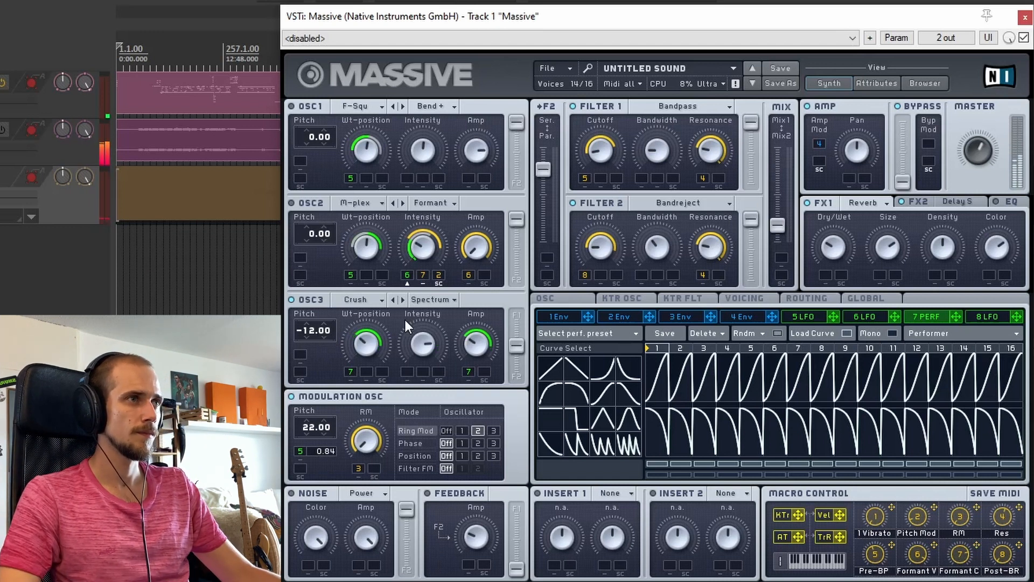
Compare oscillator 3's Bend +, Bend – and Bend –/+ modes, keep Bend –/+, and readjust its amp level.
{"action": "left_click", "coordinate": [434, 300]}
{"action": "left_click", "coordinate": [438, 309]}
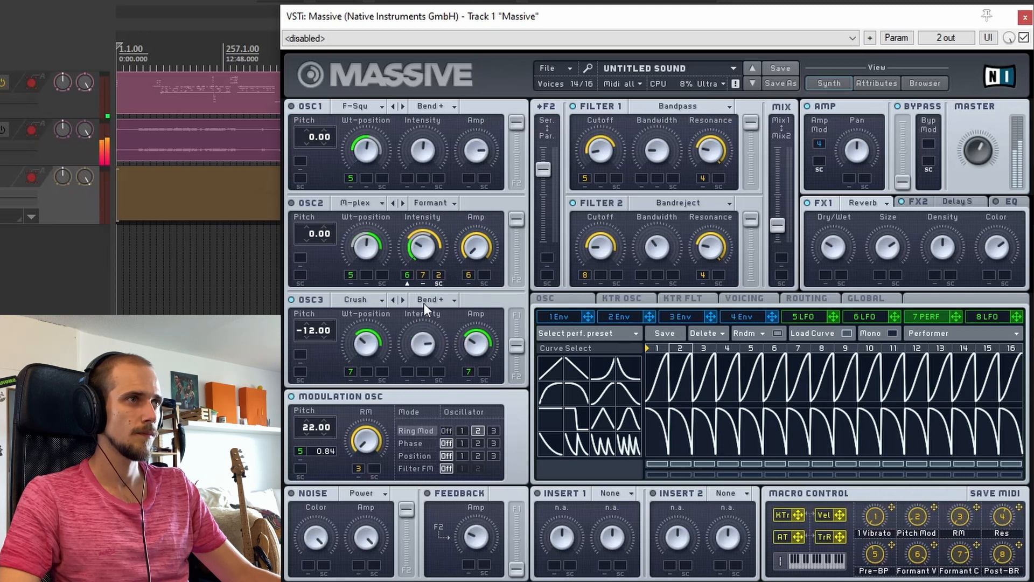
{"action": "left_click", "coordinate": [400, 298]}
{"action": "left_click", "coordinate": [395, 299]}
{"action": "left_click", "coordinate": [428, 300]}
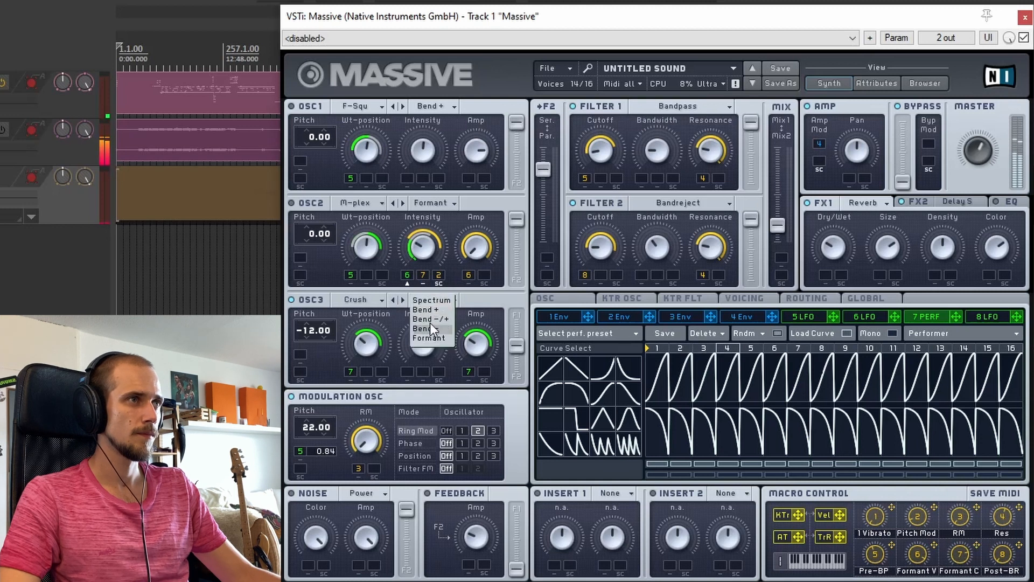
{"action": "left_click", "coordinate": [431, 320]}
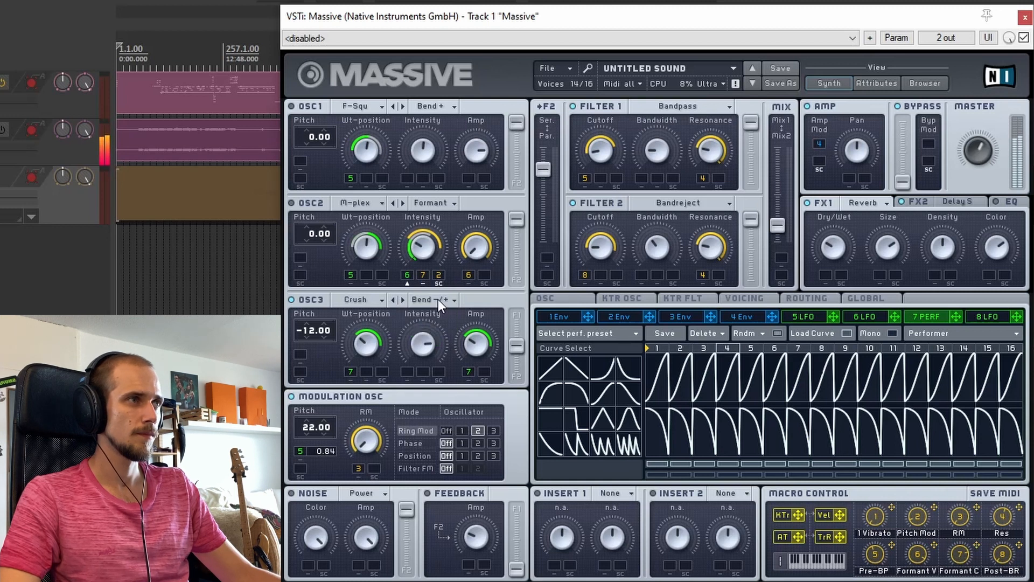
{"action": "left_click", "coordinate": [438, 299]}
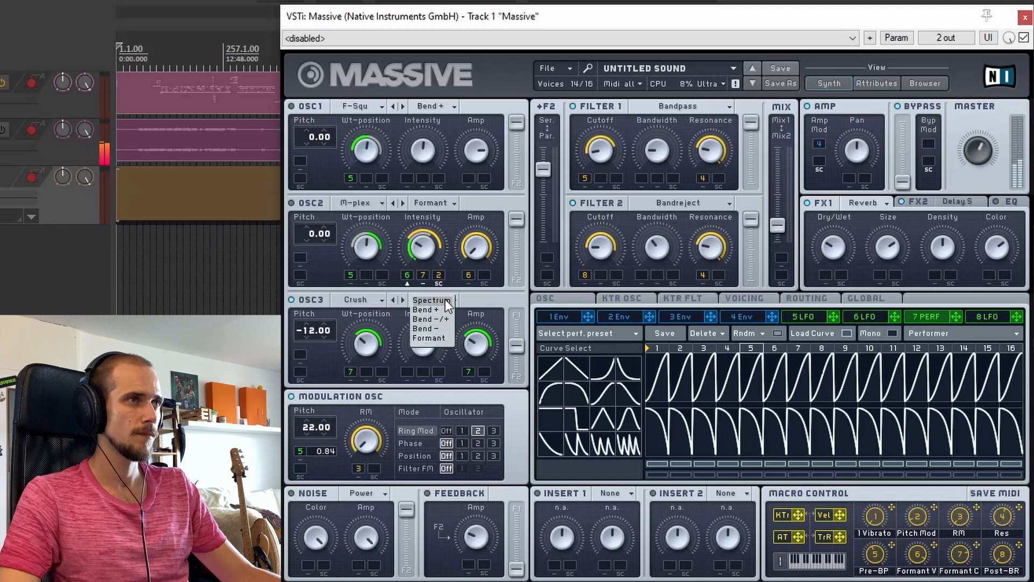
{"action": "left_click", "coordinate": [445, 299]}
{"action": "left_click", "coordinate": [445, 299]}
{"action": "left_click", "coordinate": [436, 321]}
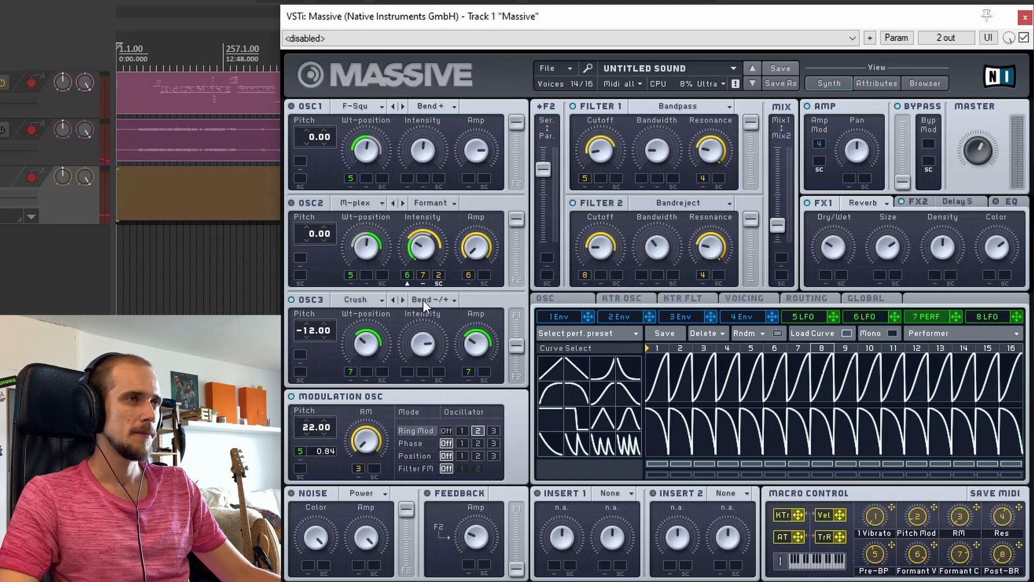
{"action": "left_click", "coordinate": [426, 299]}
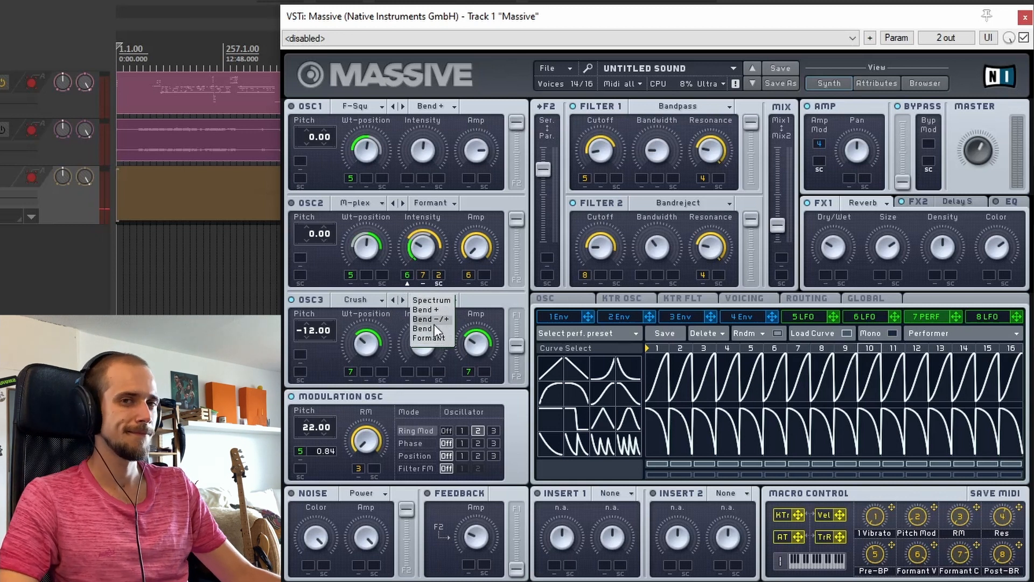
{"action": "left_click", "coordinate": [395, 321]}
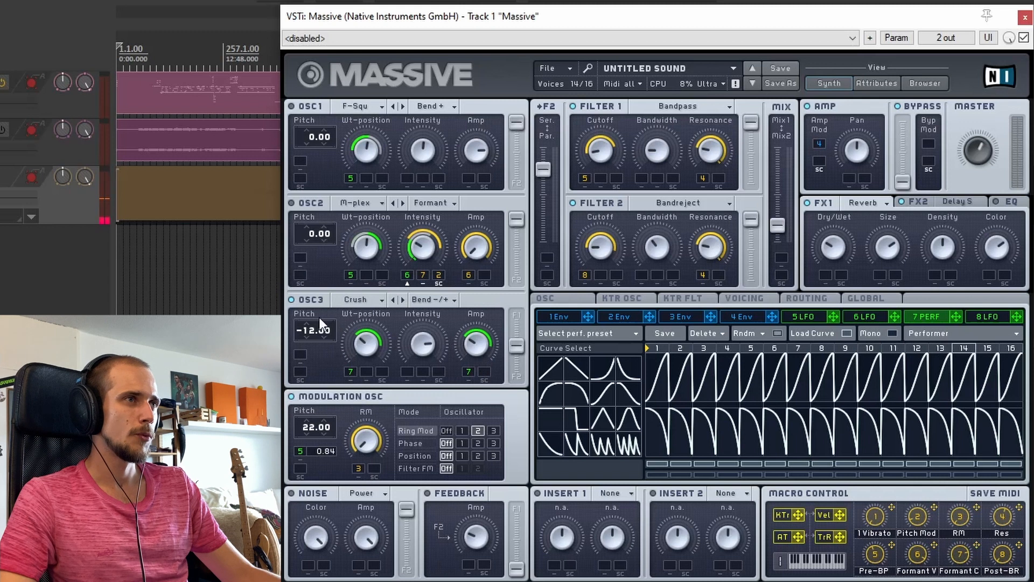
{"action": "left_click", "coordinate": [447, 300]}
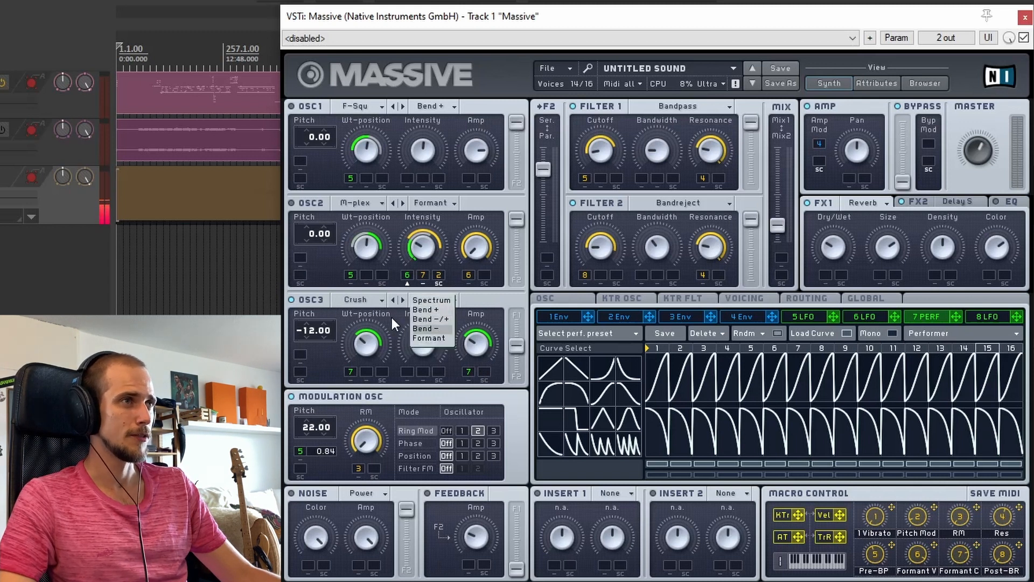
{"action": "left_click", "coordinate": [430, 319]}
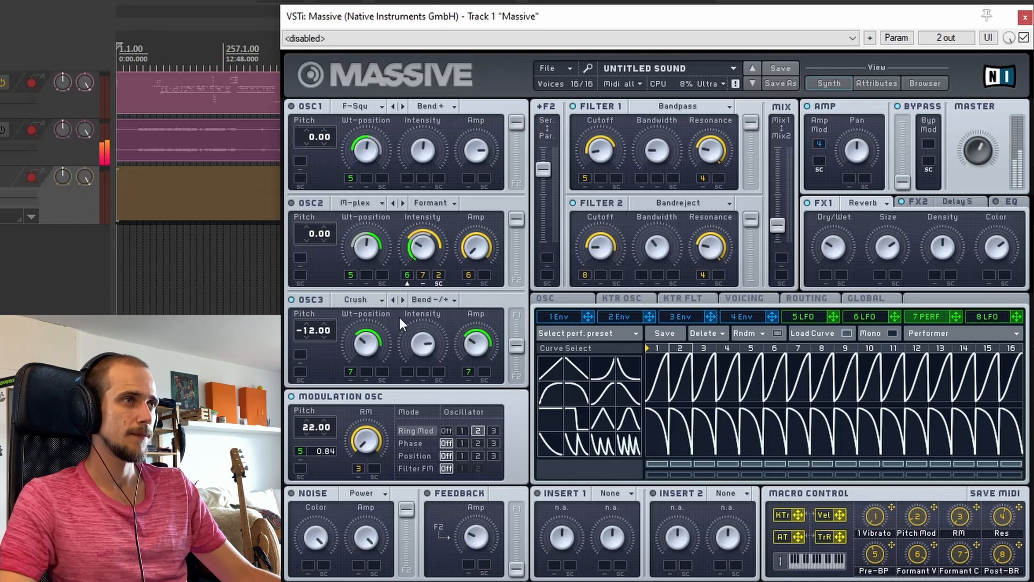
{"action": "left_click_drag", "start_coordinate": [486, 348], "coordinate": [485, 364]}
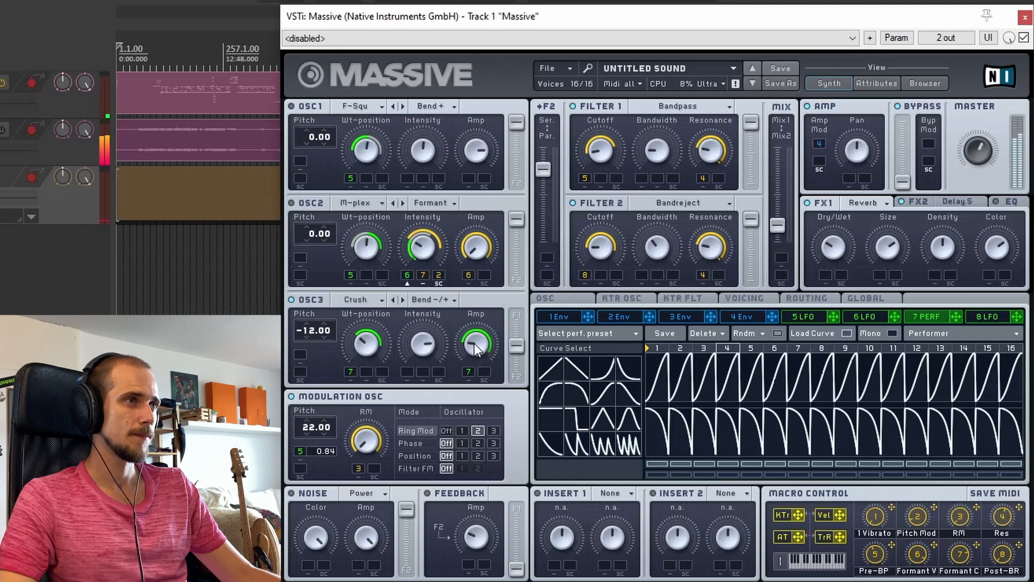
{"action": "left_click_drag", "start_coordinate": [474, 344], "coordinate": [474, 326]}
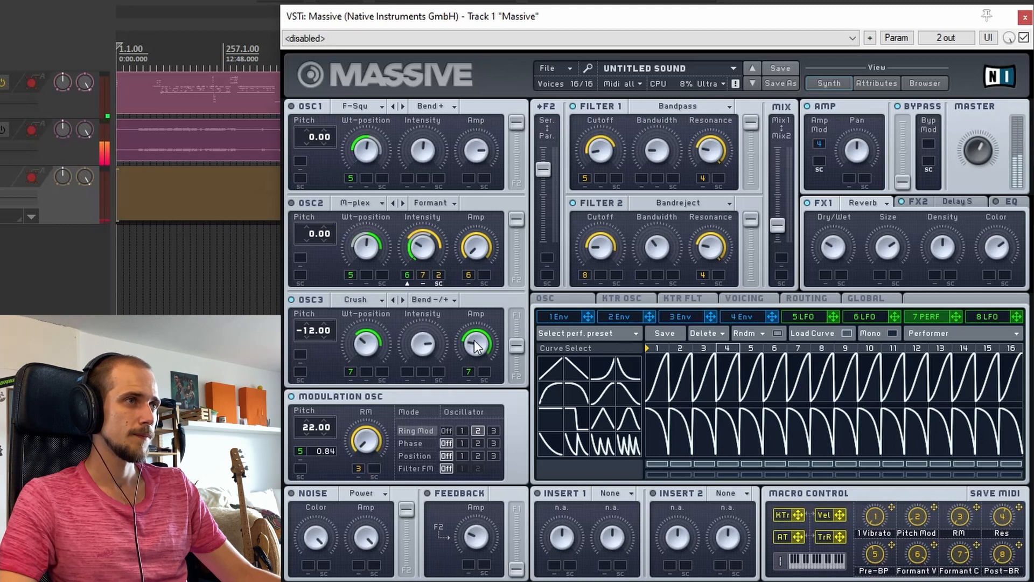
Clear macro 1 and assign it as the sidechain control of performer 7's modulation on oscillator 3's amp.
{"action": "right_click", "coordinate": [875, 515]}
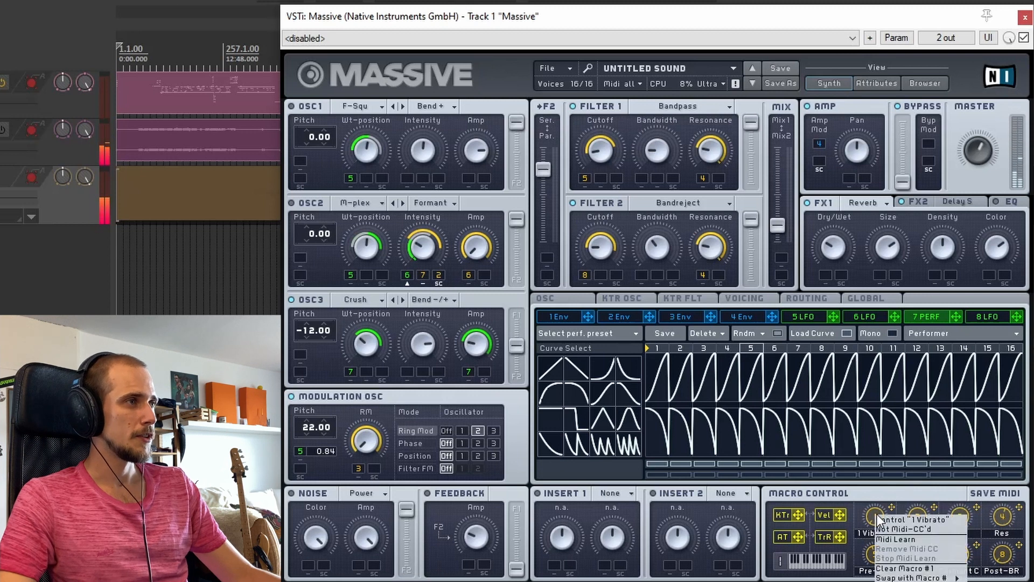
{"action": "left_click", "coordinate": [913, 569]}
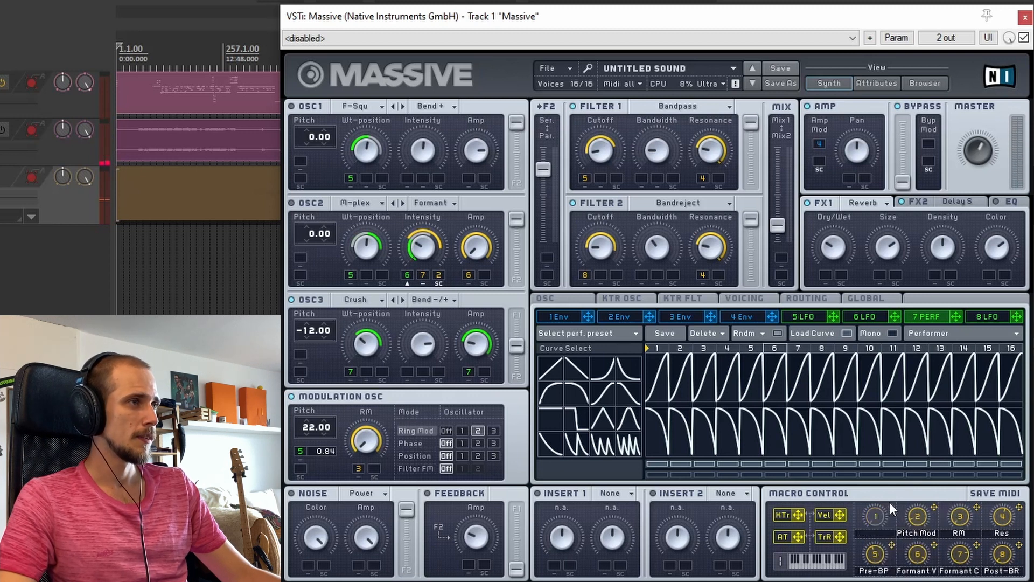
{"action": "left_click_drag", "start_coordinate": [891, 506], "coordinate": [480, 377]}
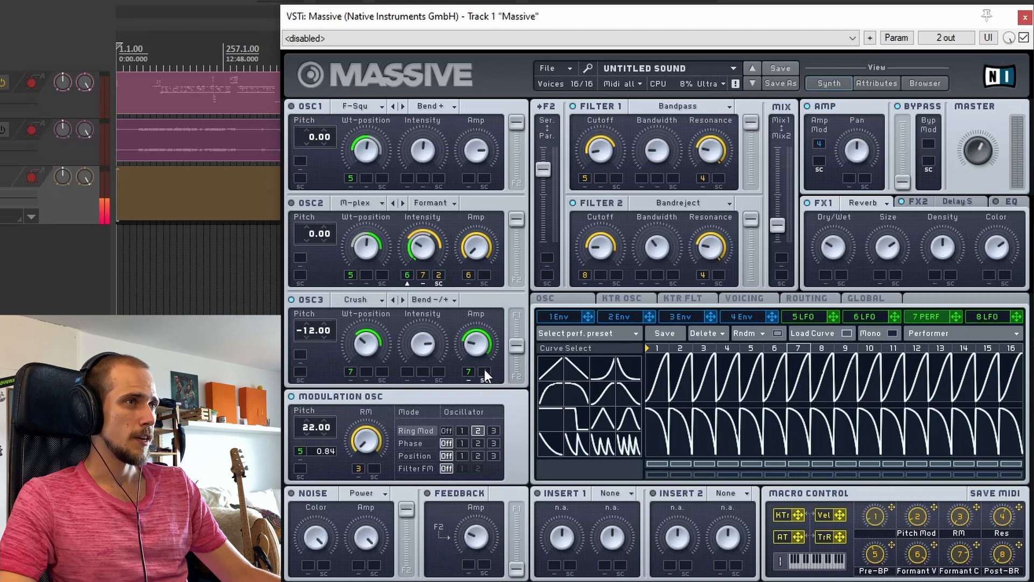
{"action": "left_click", "coordinate": [467, 379]}
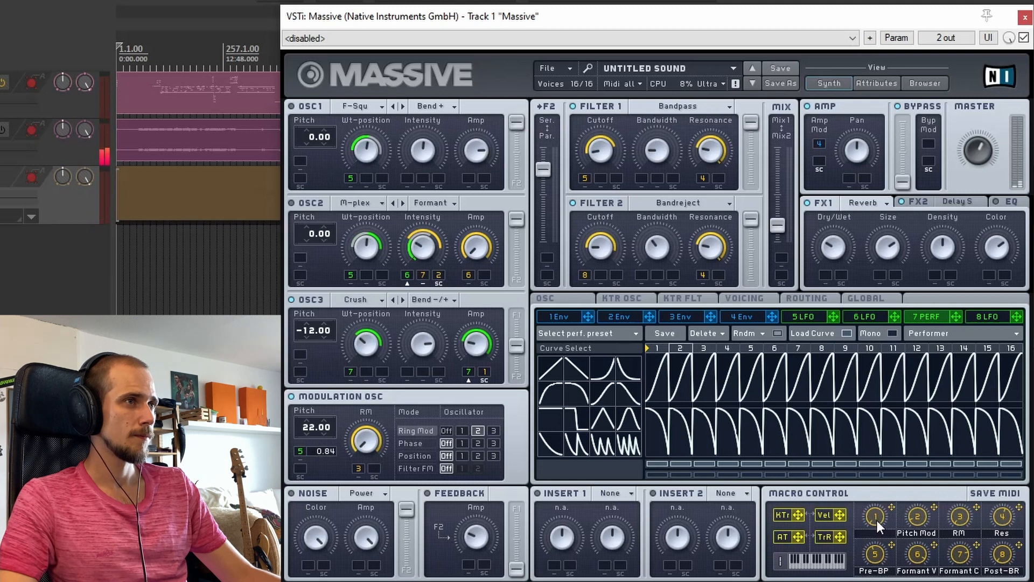
Assign macro 1 as the sidechain of oscillator 3's wavetable position modulation and name the macro Rumble.
{"action": "left_click_drag", "start_coordinate": [893, 505], "coordinate": [383, 379]}
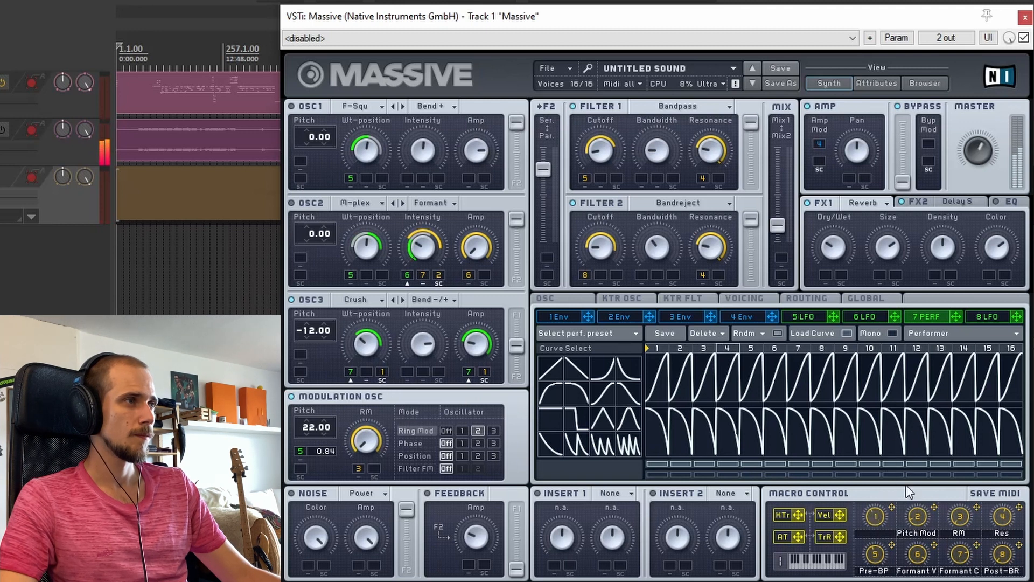
{"action": "double_click", "coordinate": [885, 529]}
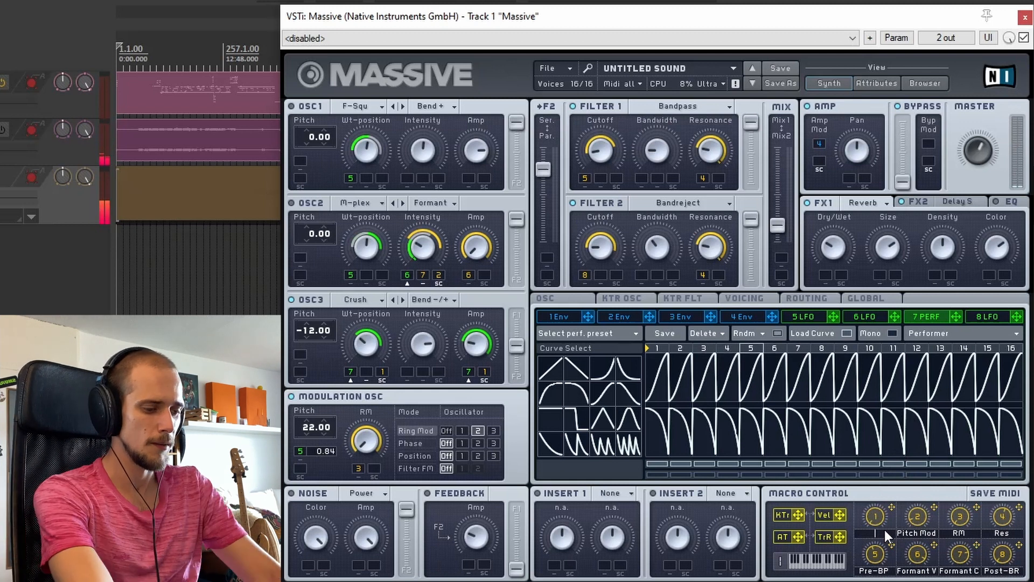
{"action": "type", "text": "Rumble"}
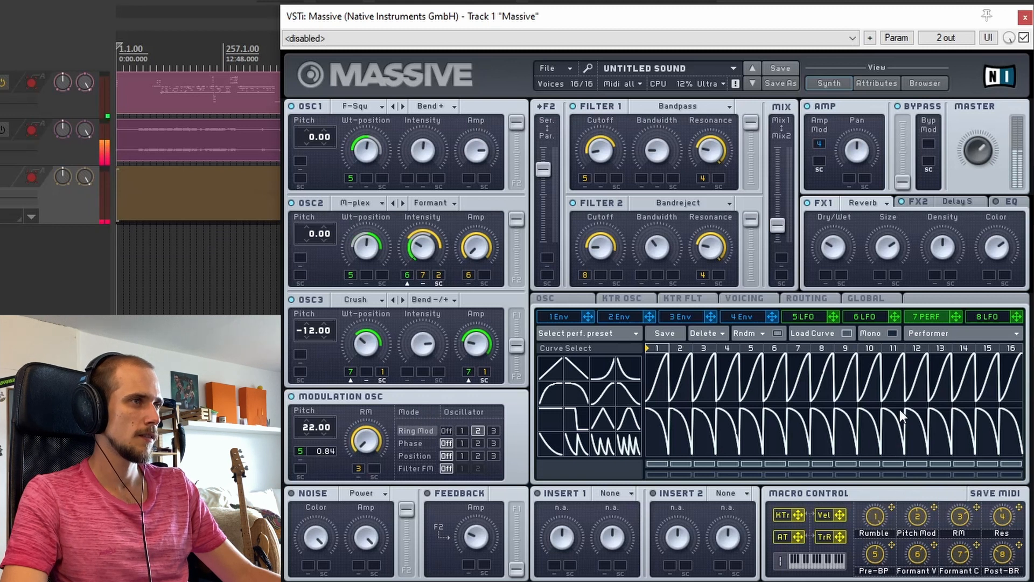
Try the modulation oscillator's phase modulation on oscillators 3, 2 and 1 with different phase amounts.
{"action": "left_click", "coordinate": [493, 443]}
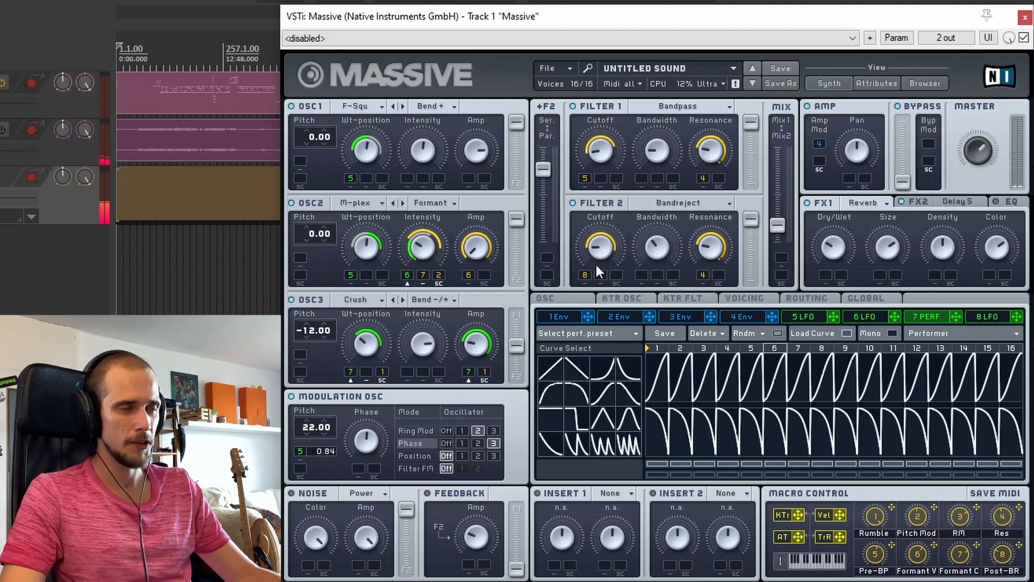
{"action": "left_click", "coordinate": [472, 444]}
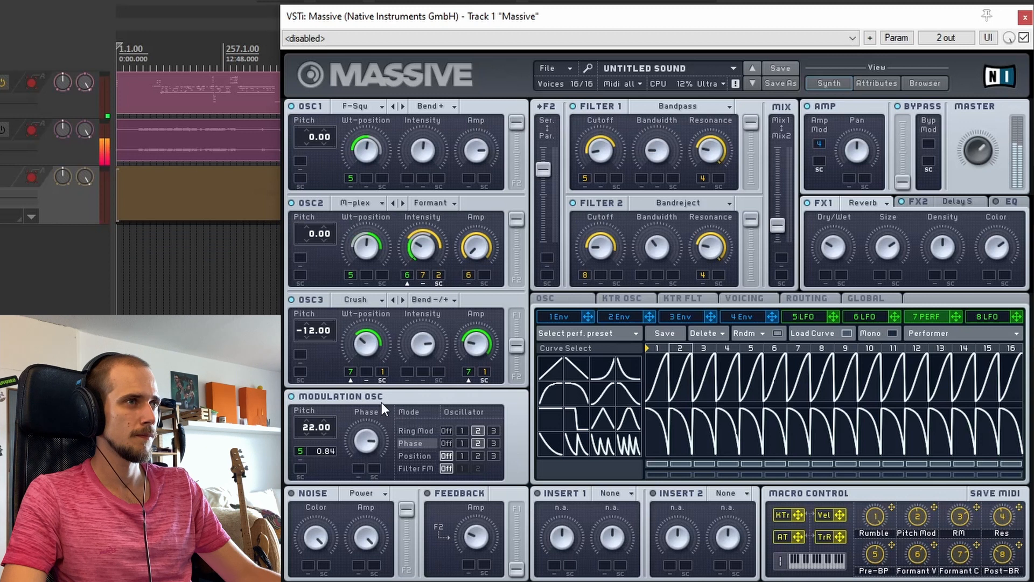
{"action": "left_click_drag", "start_coordinate": [366, 429], "coordinate": [404, 311]}
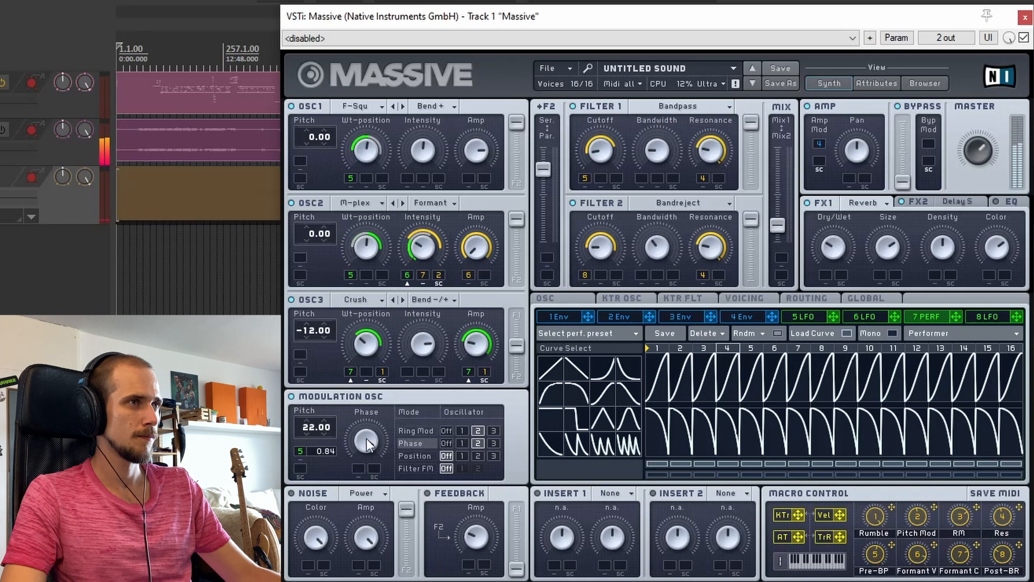
{"action": "left_click_drag", "start_coordinate": [363, 449], "coordinate": [368, 491]}
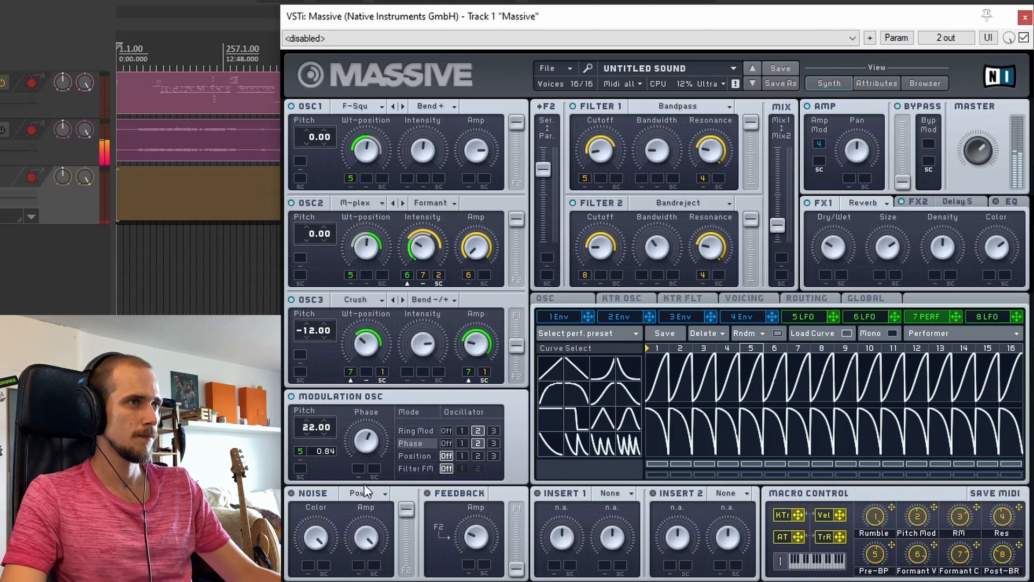
{"action": "left_click", "coordinate": [462, 443]}
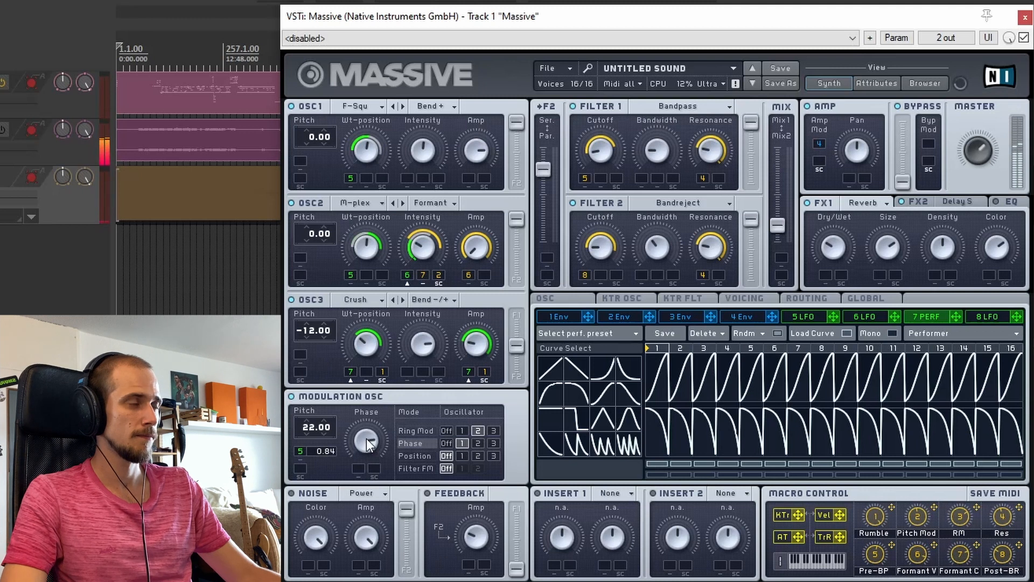
{"action": "left_click_drag", "start_coordinate": [368, 442], "coordinate": [367, 454]}
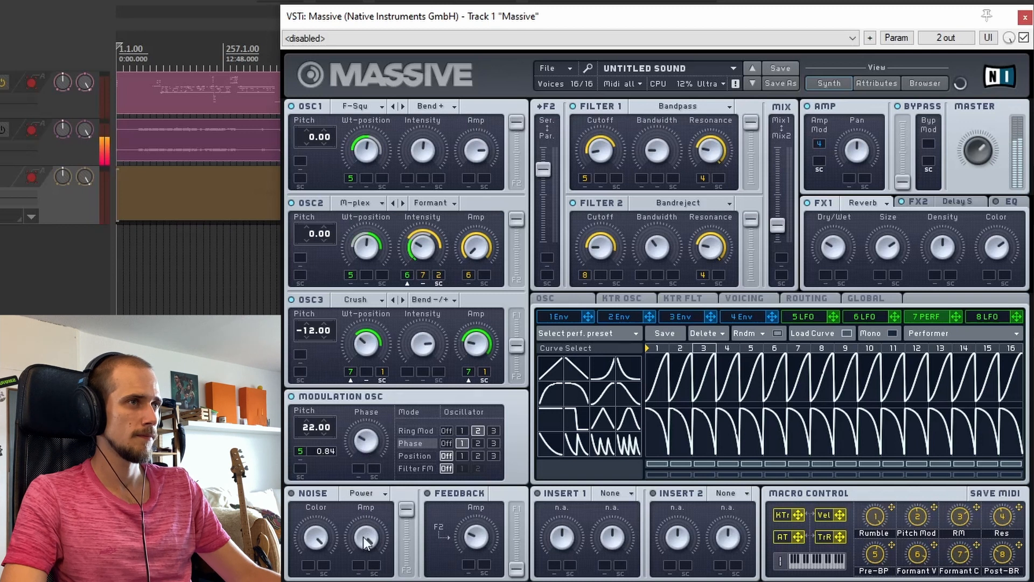
Turn phase modulation off, try position modulation on oscillator 3 with different amounts, and switch it off again.
{"action": "left_click", "coordinate": [444, 440]}
{"action": "left_click", "coordinate": [461, 456]}
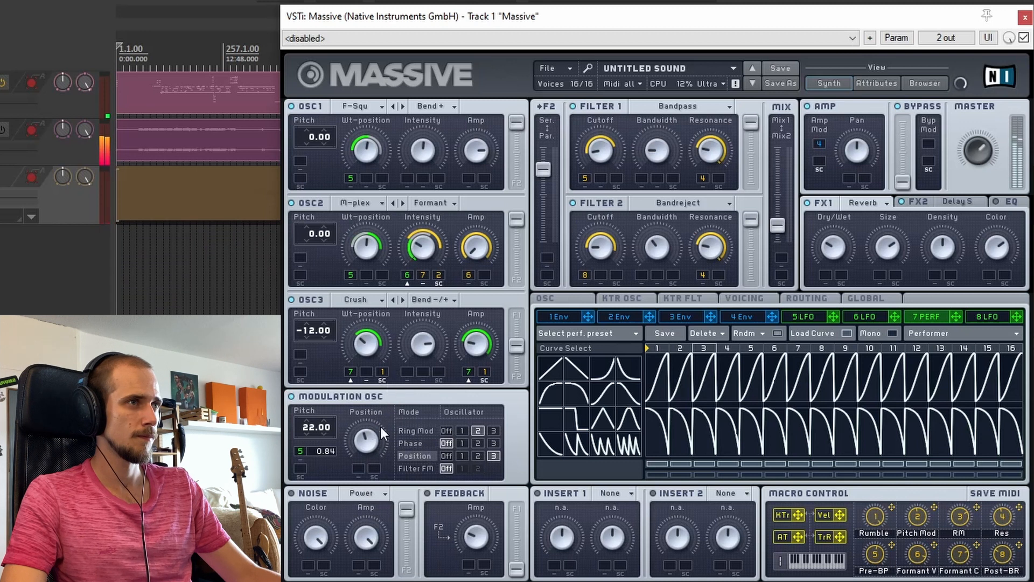
{"action": "left_click_drag", "start_coordinate": [381, 426], "coordinate": [397, 350]}
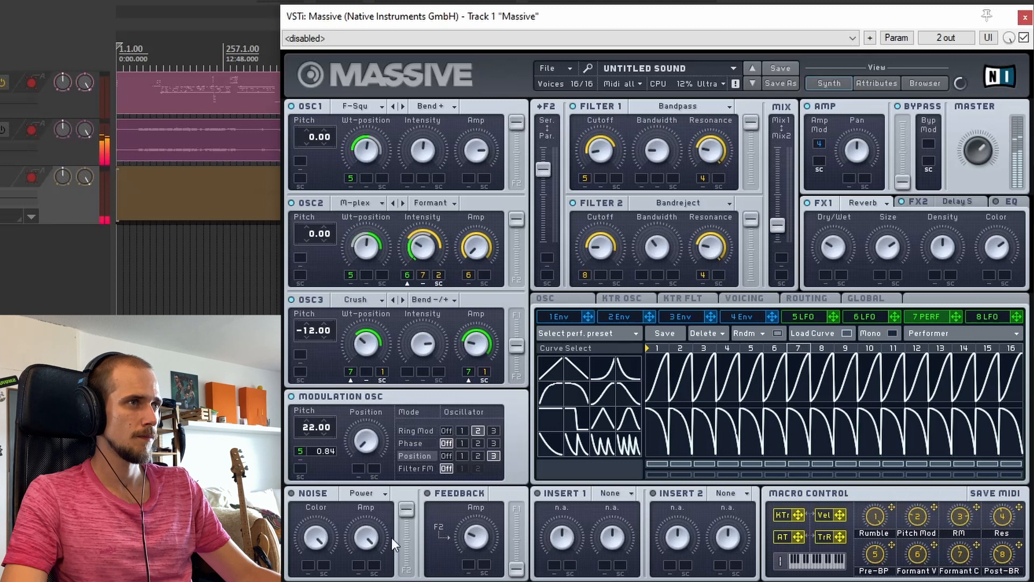
{"action": "left_click", "coordinate": [448, 455]}
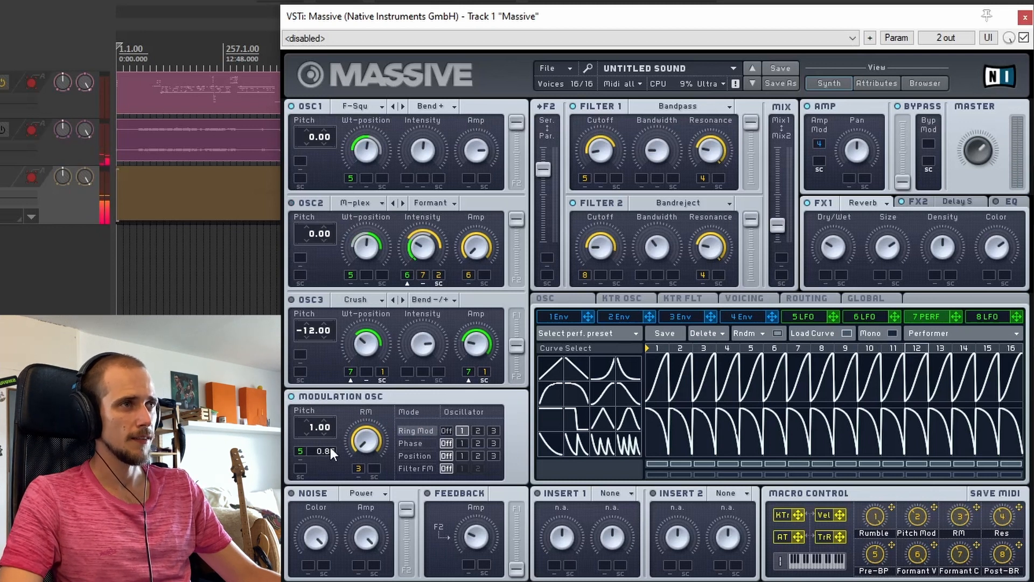
Set the modulation oscillator's pitch modulation amount to 0.75 and rename the RM macro to Wobble.
{"action": "left_click_drag", "start_coordinate": [331, 447], "coordinate": [331, 455]}
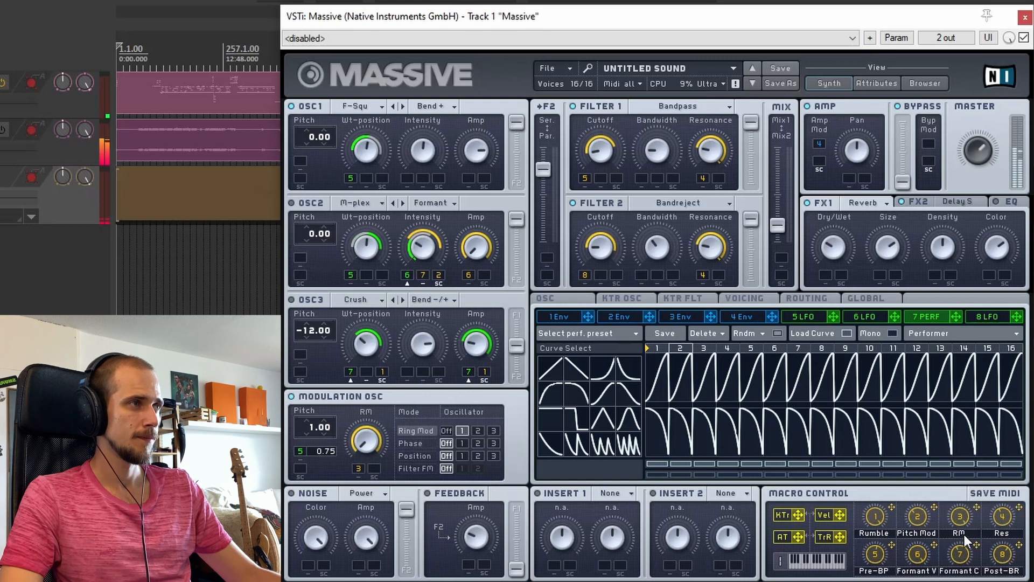
{"action": "type", "text": "Wobbl"}
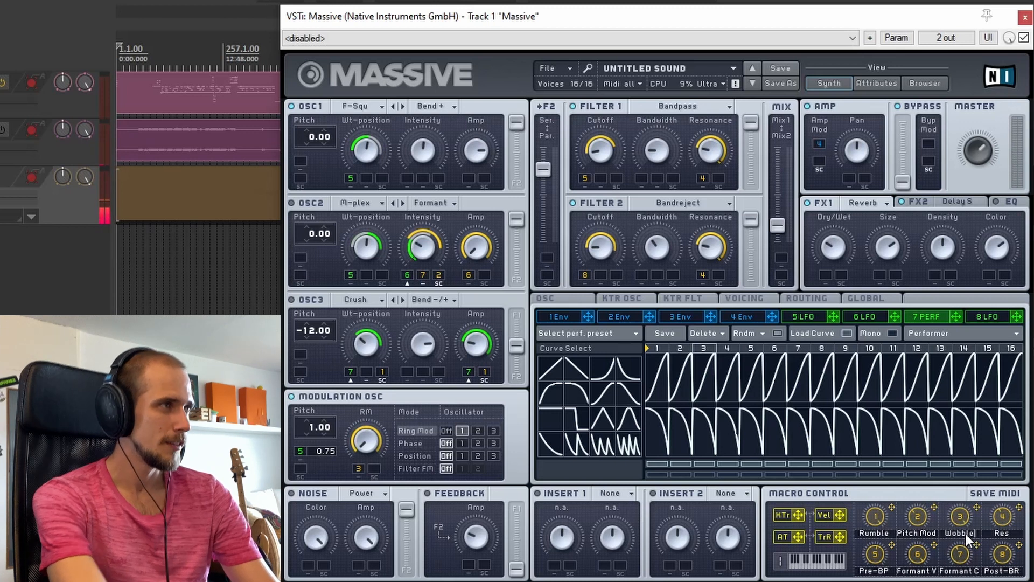
Finish naming macro 3 Wobble and open the voicing settings.
{"action": "type", "text": "e"}
{"action": "key", "text": "Return"}
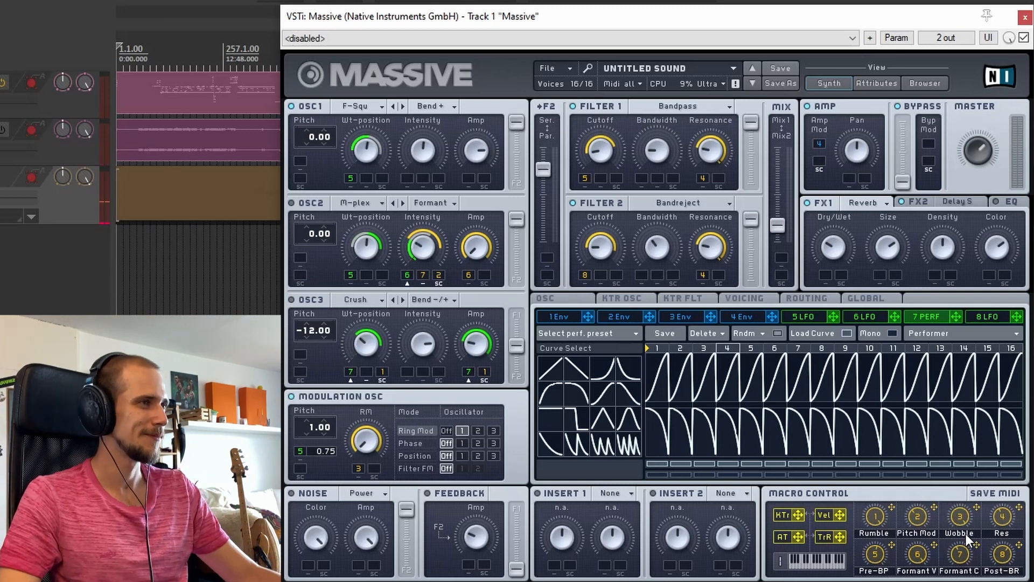
{"action": "left_click", "coordinate": [752, 298]}
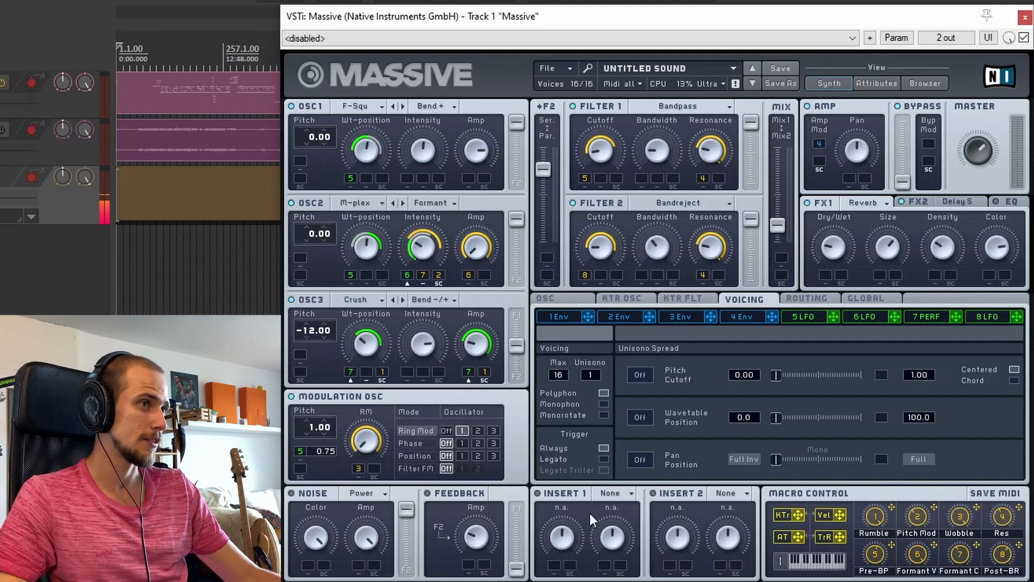
Try the feedback with different amp amounts and F1/F2 routings, and switch it off again.
{"action": "left_click_drag", "start_coordinate": [476, 537], "coordinate": [476, 571]}
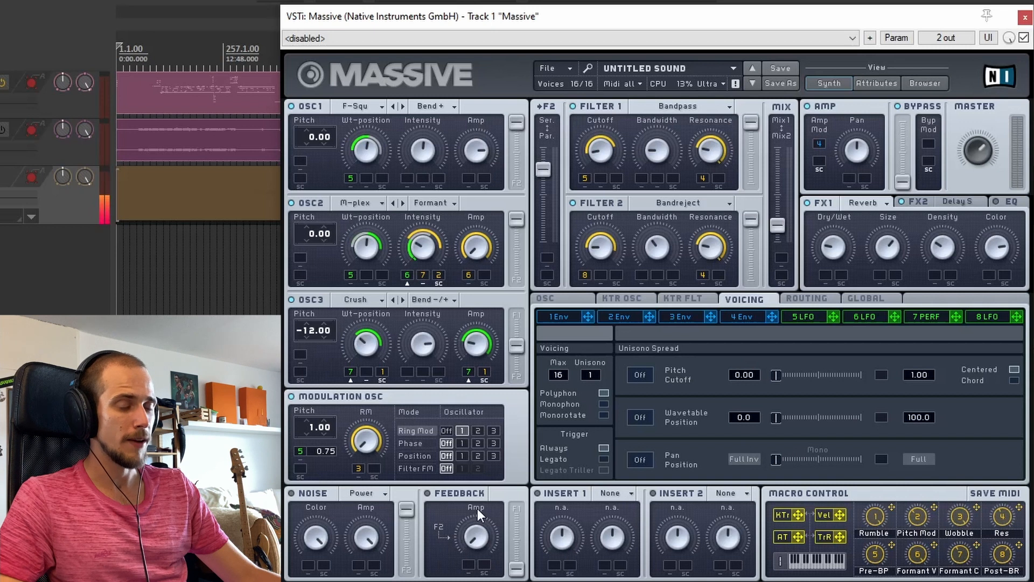
{"action": "left_click", "coordinate": [460, 492]}
{"action": "left_click_drag", "start_coordinate": [517, 569], "coordinate": [526, 434]}
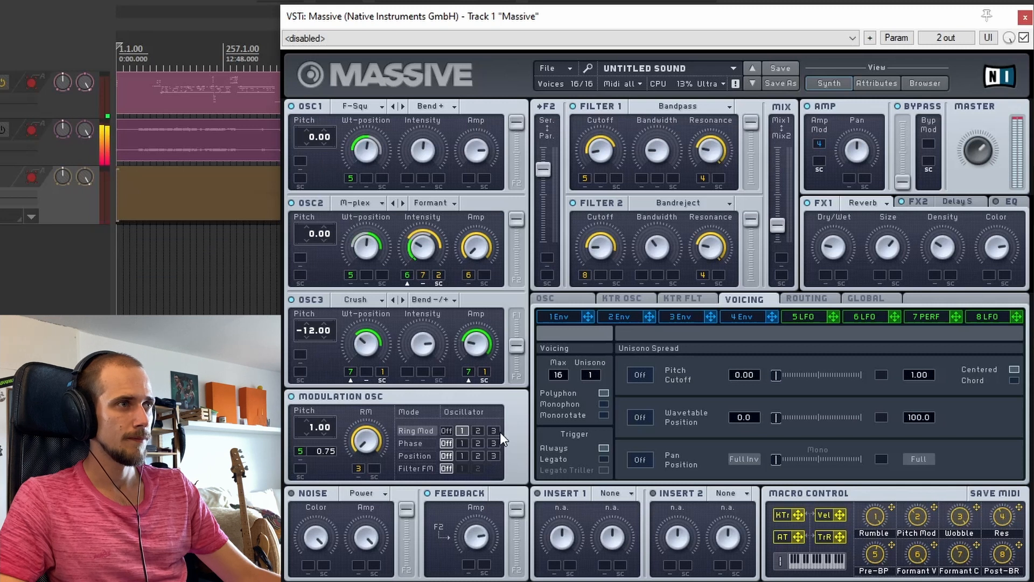
{"action": "left_click_drag", "start_coordinate": [519, 514], "coordinate": [517, 572]}
{"action": "left_click_drag", "start_coordinate": [480, 531], "coordinate": [481, 536]}
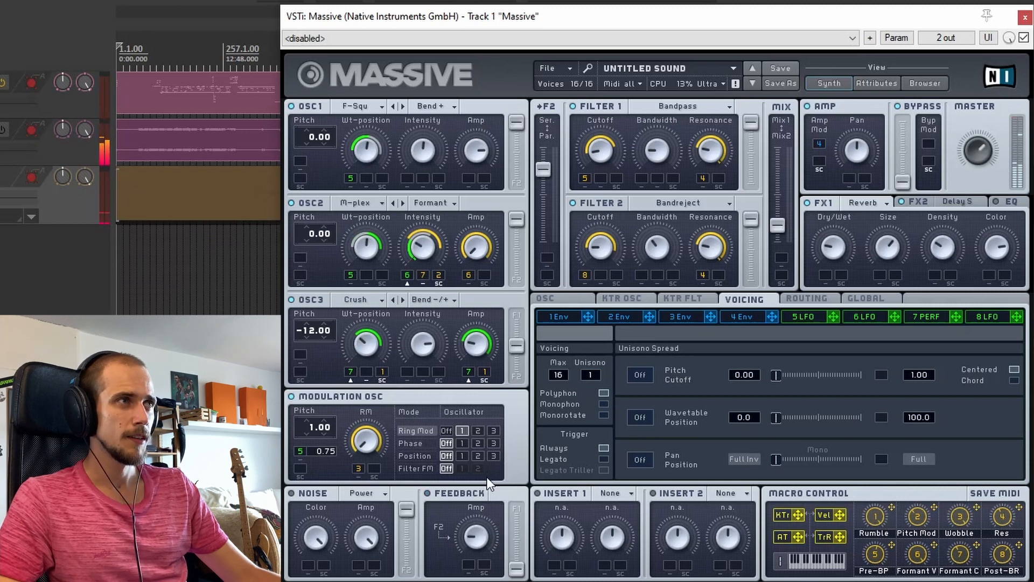
Sweep the filter series/parallel balance and the Mix1/Mix2 balance, settling the first closer to series and the second closer to Mix2.
{"action": "left_click_drag", "start_coordinate": [542, 169], "coordinate": [545, 257]}
{"action": "mouse_move", "coordinate": [552, 141]}
{"action": "left_mouse_down"}
{"action": "mouse_move", "coordinate": [545, 252]}
{"action": "mouse_move", "coordinate": [547, 157]}
{"action": "left_mouse_up"}
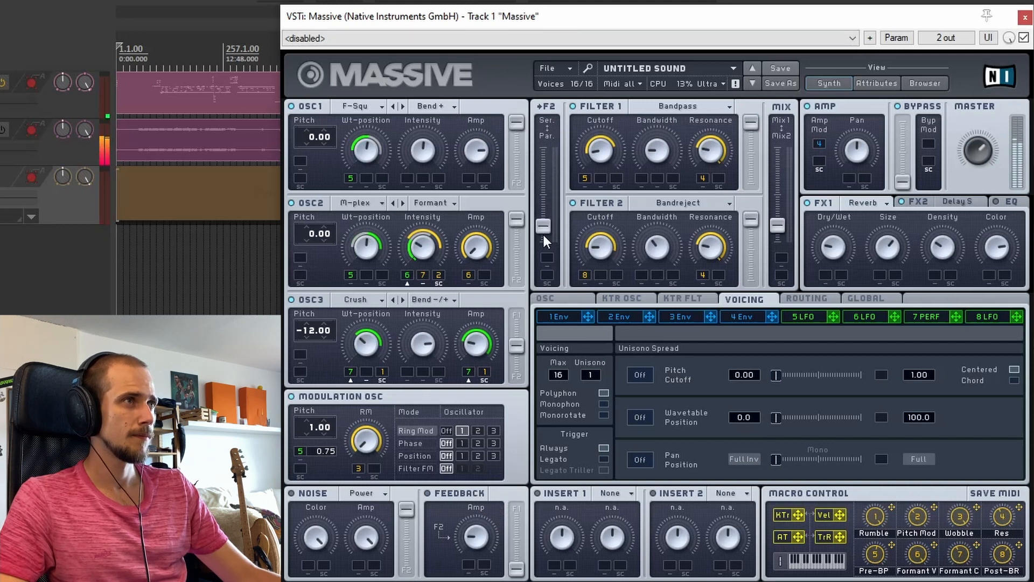
{"action": "left_click_drag", "start_coordinate": [544, 240], "coordinate": [543, 177]}
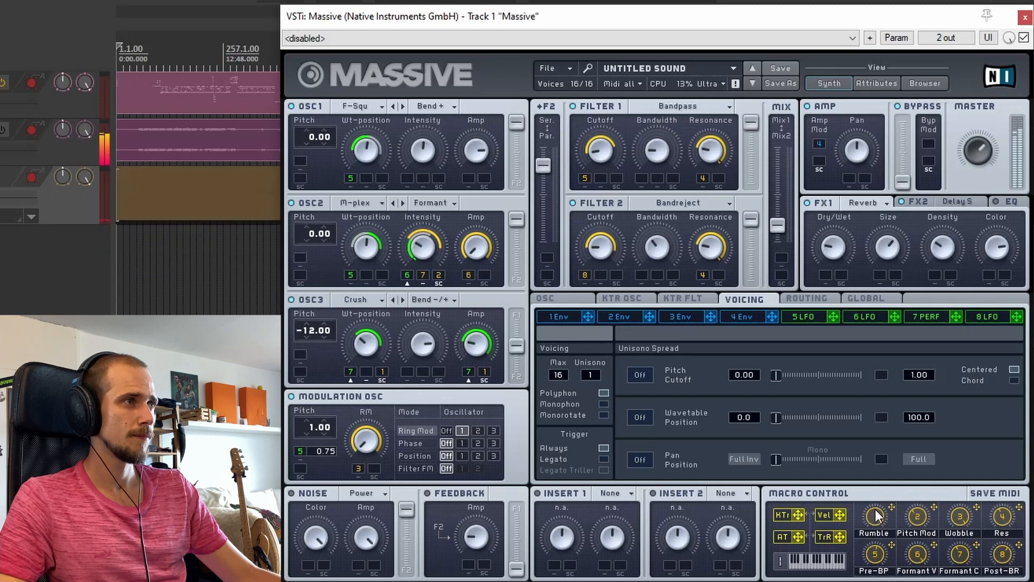
{"action": "left_click_drag", "start_coordinate": [544, 216], "coordinate": [545, 161]}
{"action": "left_click_drag", "start_coordinate": [777, 225], "coordinate": [778, 159]}
{"action": "mouse_move", "coordinate": [776, 235]}
{"action": "left_mouse_down"}
{"action": "mouse_move", "coordinate": [778, 210]}
{"action": "mouse_move", "coordinate": [785, 218]}
{"action": "left_mouse_up"}
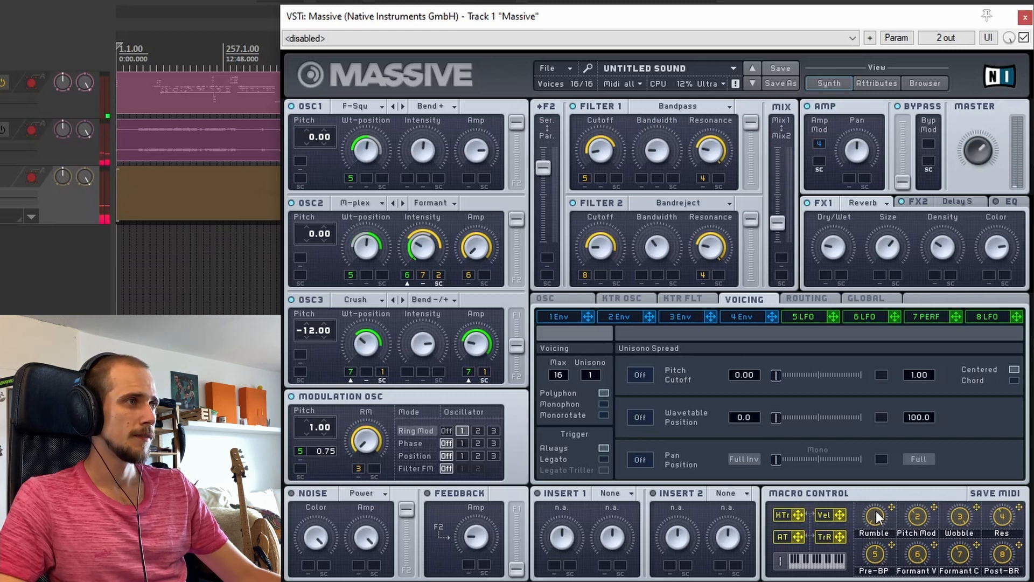
Enable the noise generator with the Power type, raise its color and amp, and route it about midway between F1 and F2.
{"action": "left_click", "coordinate": [321, 492]}
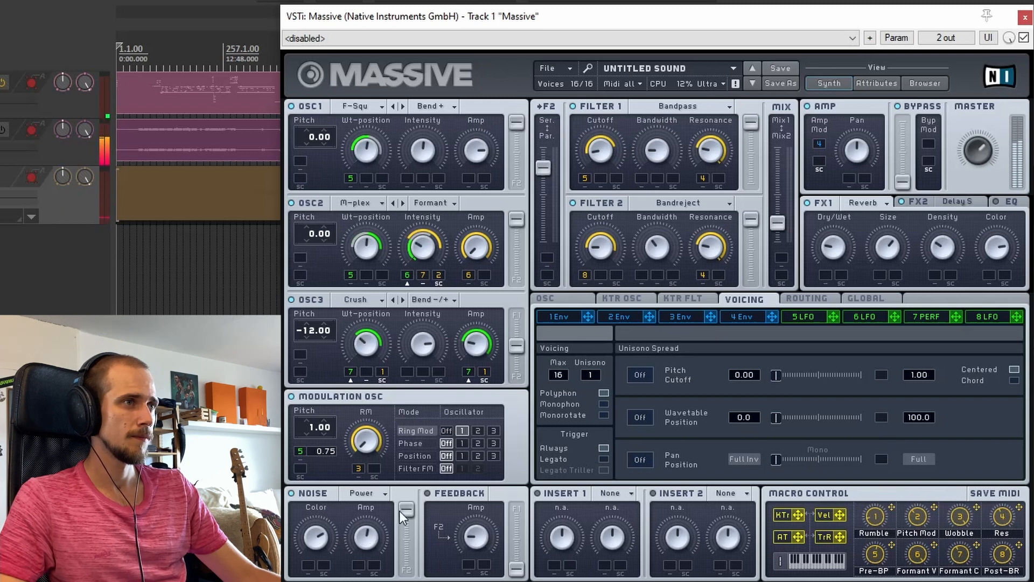
{"action": "mouse_move", "coordinate": [406, 516]}
{"action": "left_mouse_down"}
{"action": "mouse_move", "coordinate": [407, 546]}
{"action": "mouse_move", "coordinate": [402, 532]}
{"action": "left_mouse_up"}
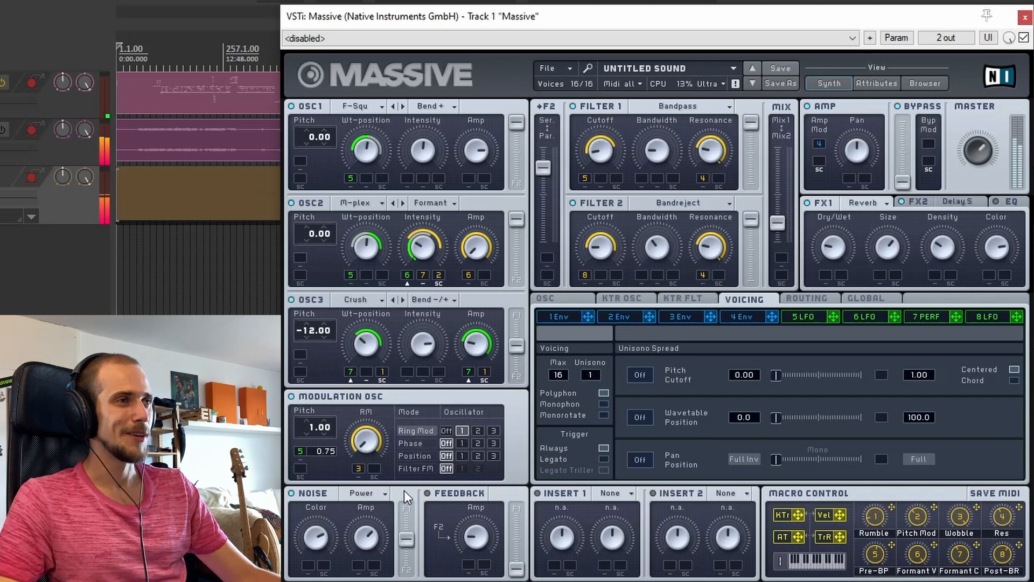
{"action": "left_click", "coordinate": [383, 493]}
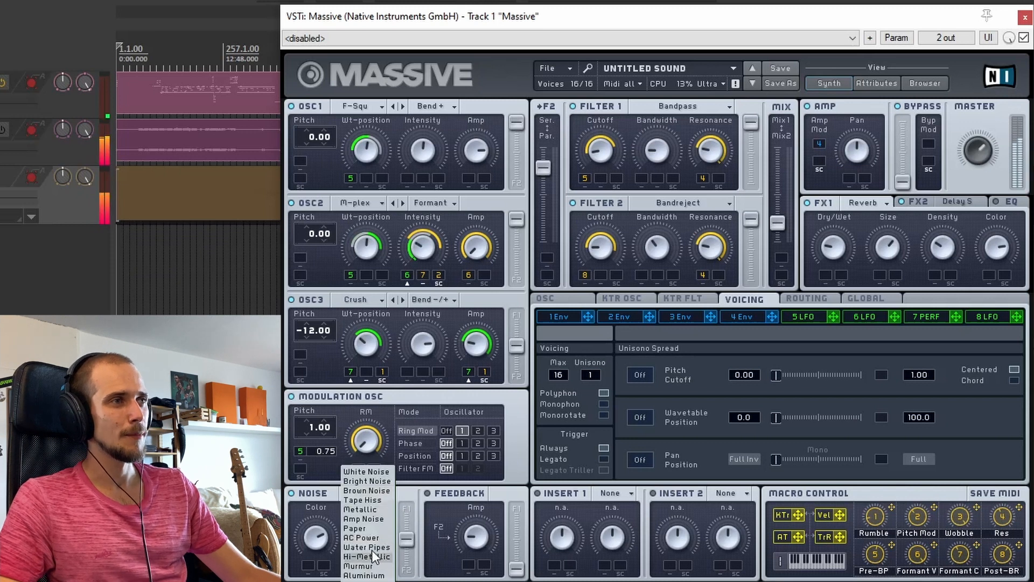
{"action": "left_click", "coordinate": [411, 490]}
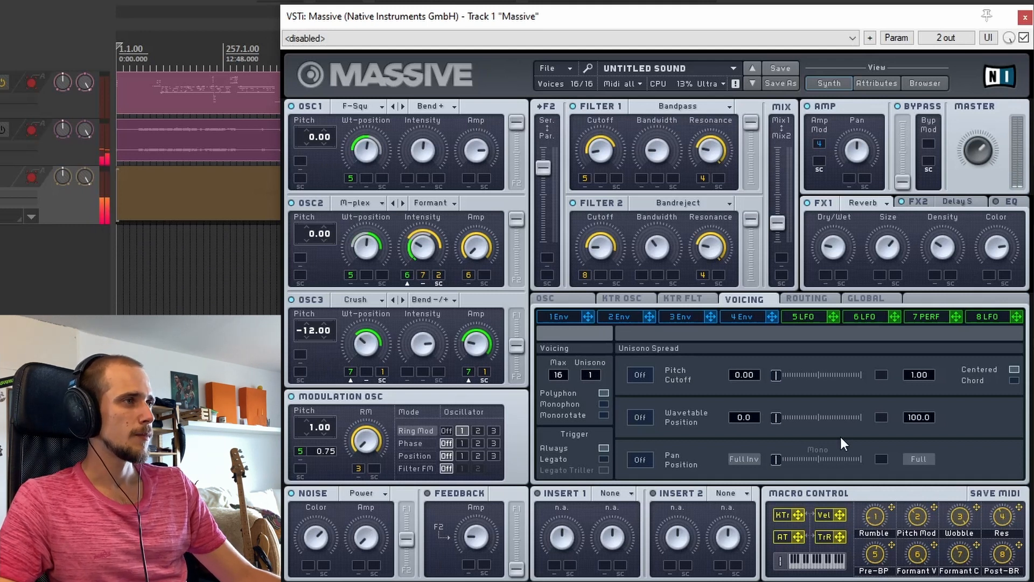
Turn the noise amp down and modulate it with velocity, keeping the Power noise type.
{"action": "left_click_drag", "start_coordinate": [839, 514], "coordinate": [358, 563]}
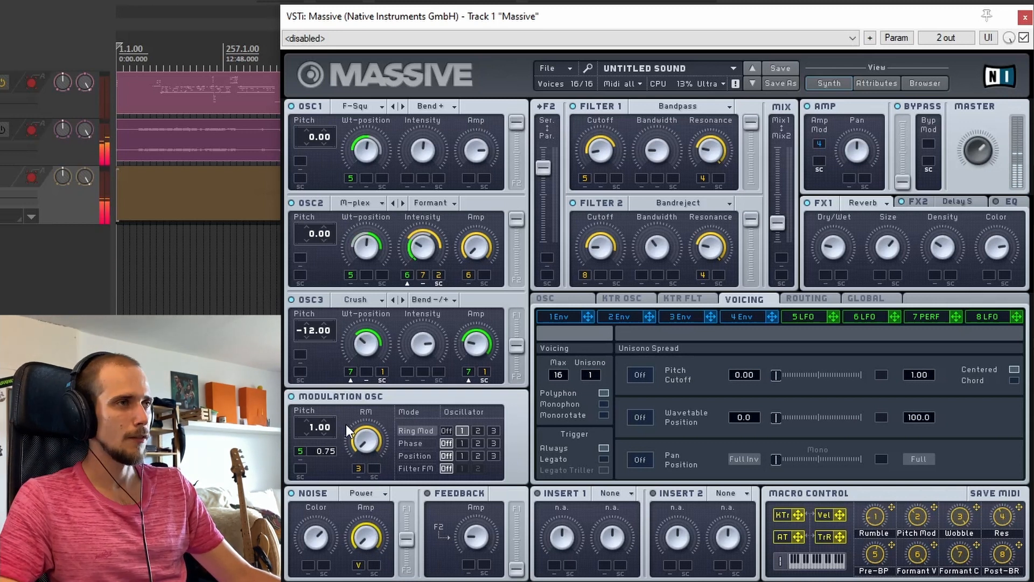
{"action": "left_click", "coordinate": [382, 492]}
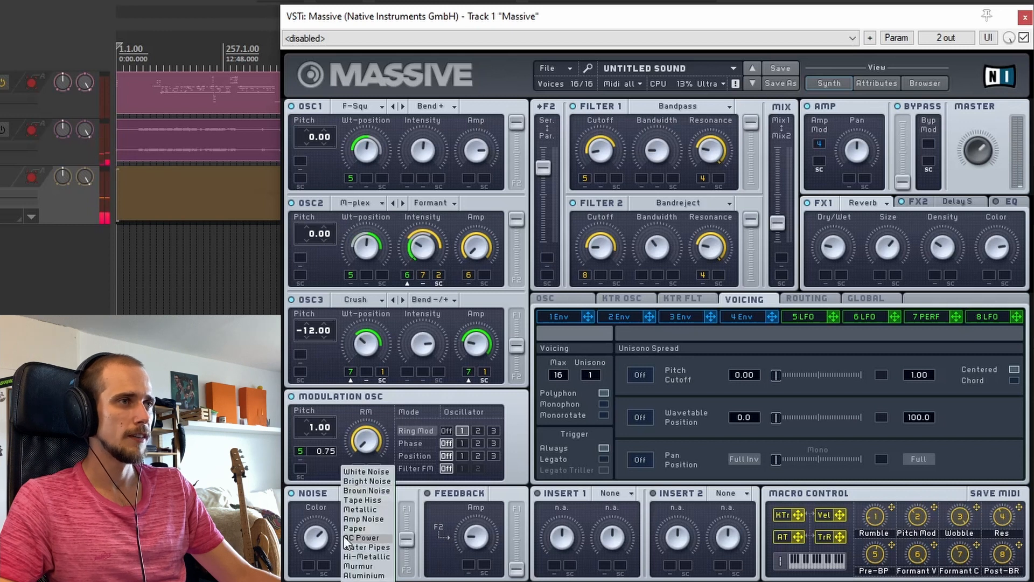
{"action": "left_click", "coordinate": [317, 503]}
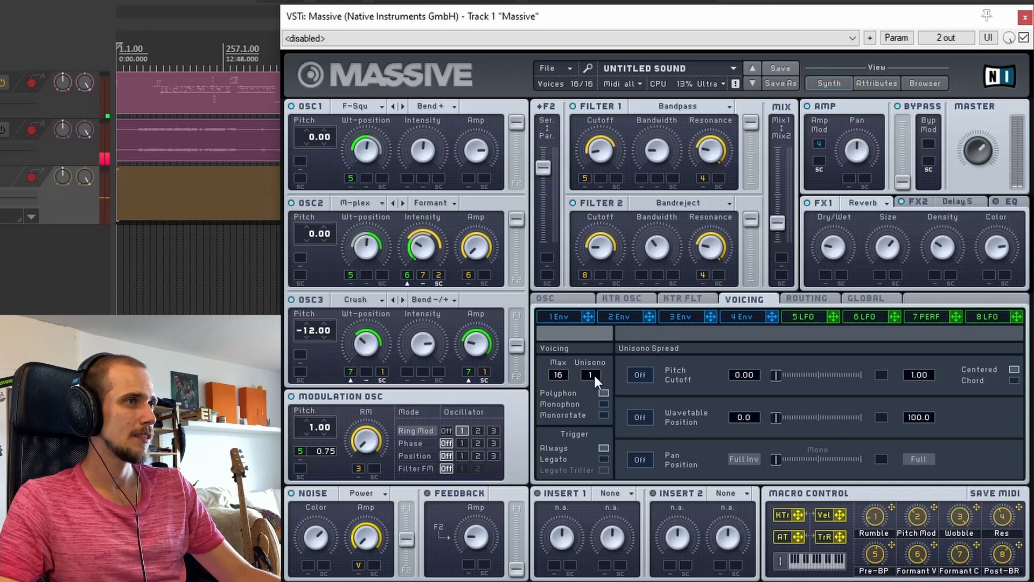
Try 2 and 4 unison voices with the pitch cutoff spread enabled at different amounts.
{"action": "left_click_drag", "start_coordinate": [593, 373], "coordinate": [597, 380]}
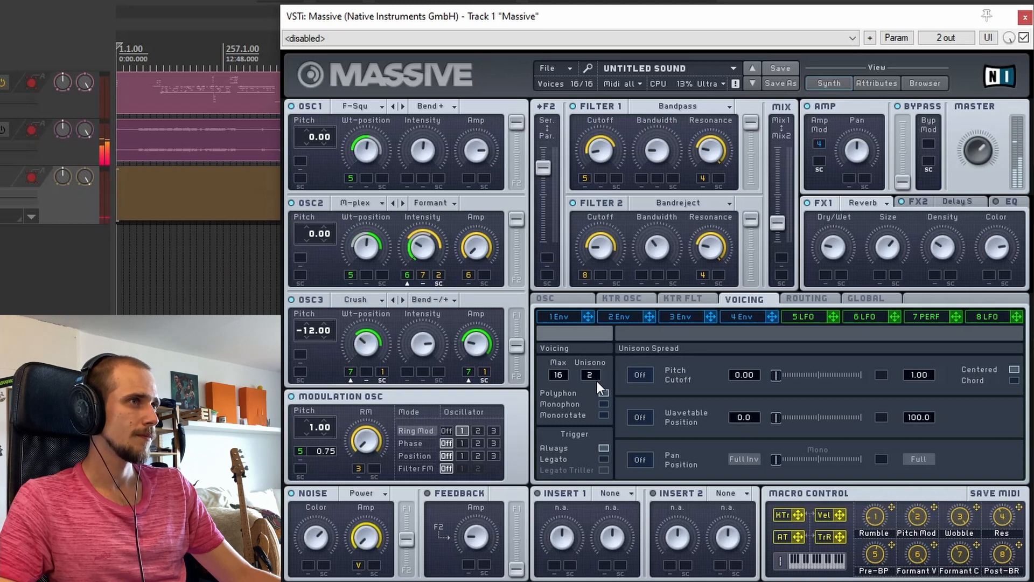
{"action": "left_click", "coordinate": [638, 374]}
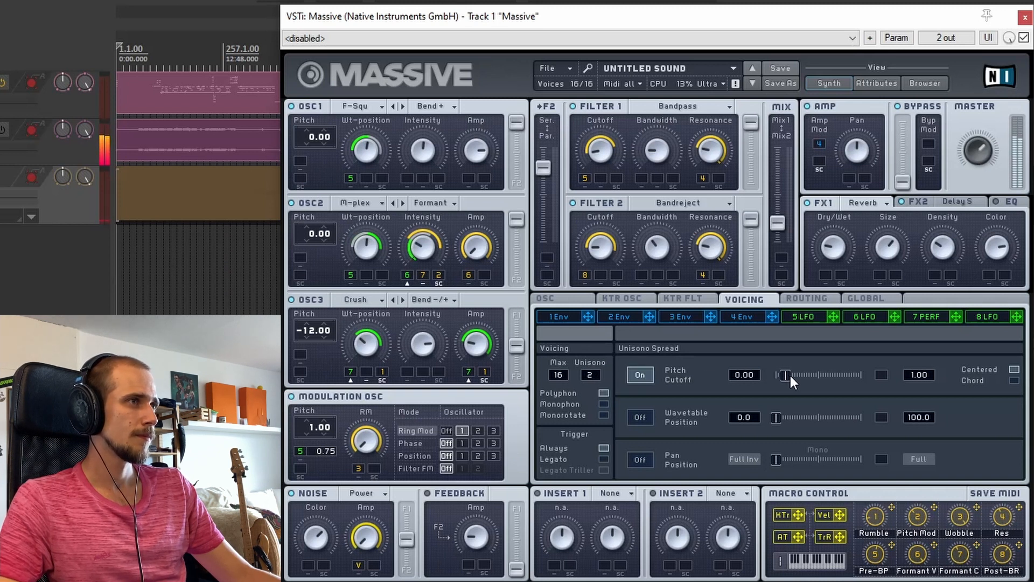
{"action": "left_click_drag", "start_coordinate": [790, 376], "coordinate": [802, 377]}
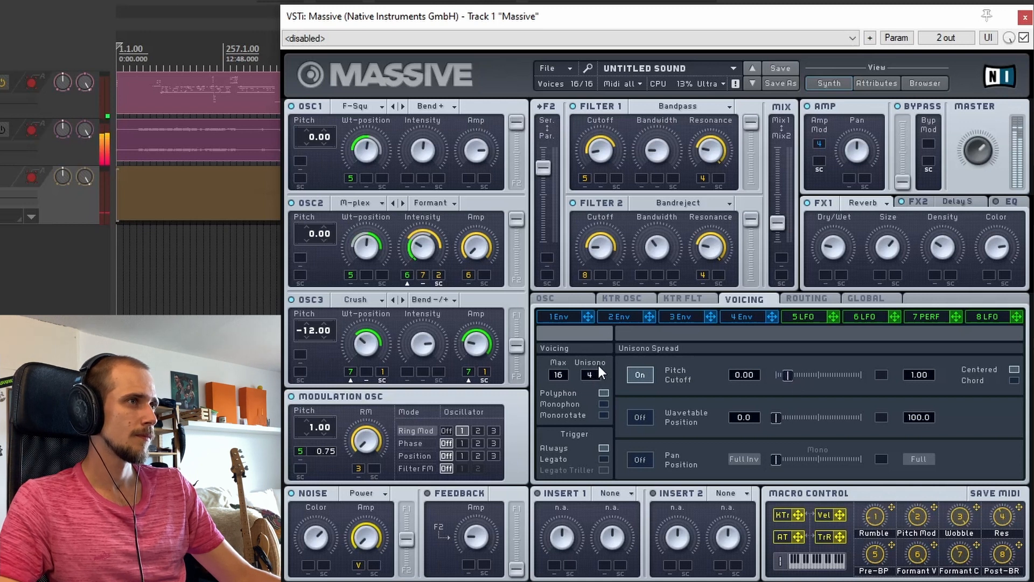
{"action": "left_click_drag", "start_coordinate": [787, 379], "coordinate": [702, 373]}
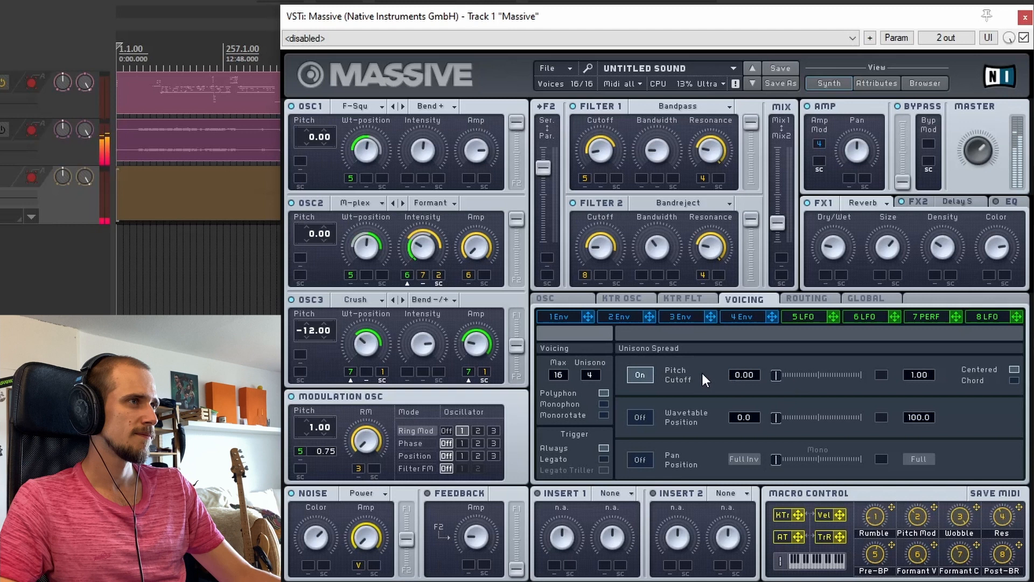
Try the unison wavetable position spread at different amounts, briefly bypass the FX1 reverb, and switch the wavetable spread off.
{"action": "left_click", "coordinate": [640, 415]}
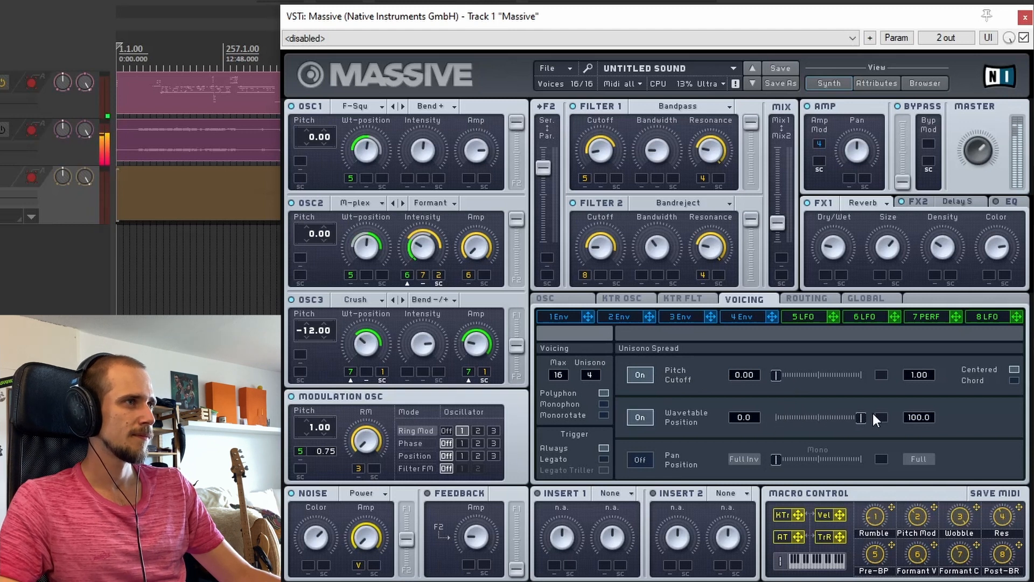
{"action": "left_click_drag", "start_coordinate": [841, 418], "coordinate": [686, 401]}
{"action": "left_click", "coordinate": [808, 203]}
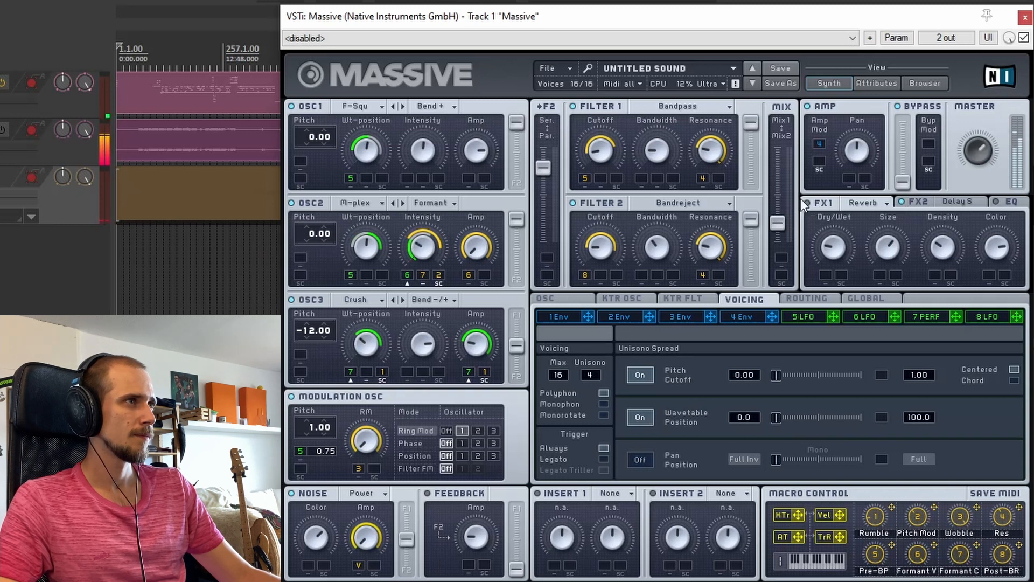
{"action": "left_click", "coordinate": [639, 418]}
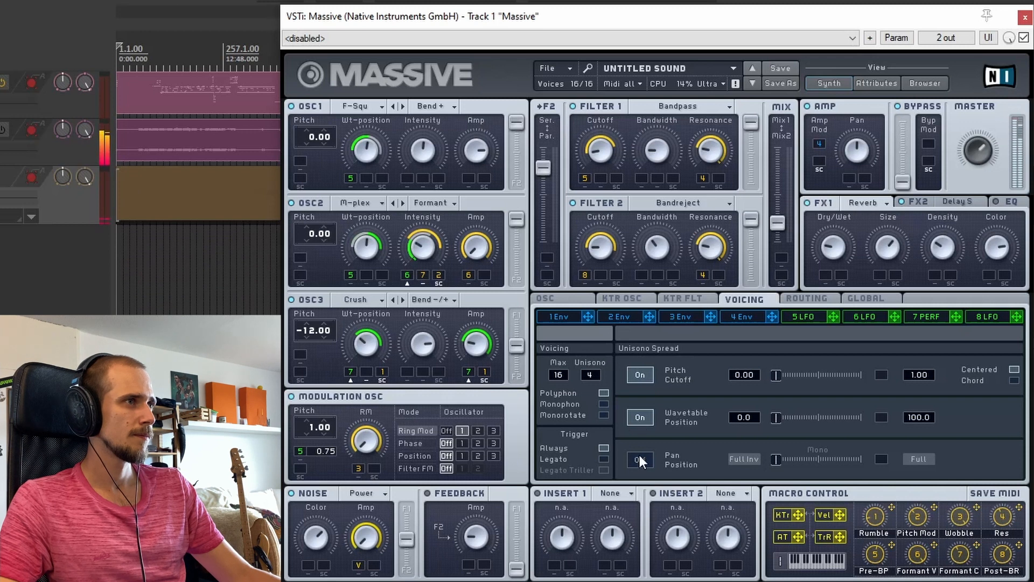
Try the unison pan position spread, switch the remaining spreads off and reset unison to 1 voice.
{"action": "left_click", "coordinate": [639, 459]}
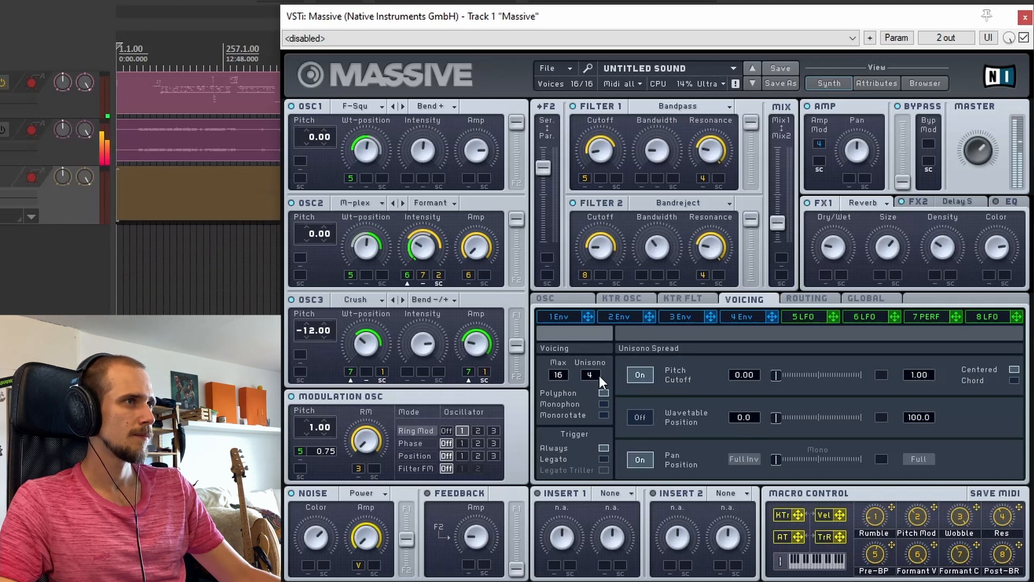
{"action": "left_click", "coordinate": [640, 459]}
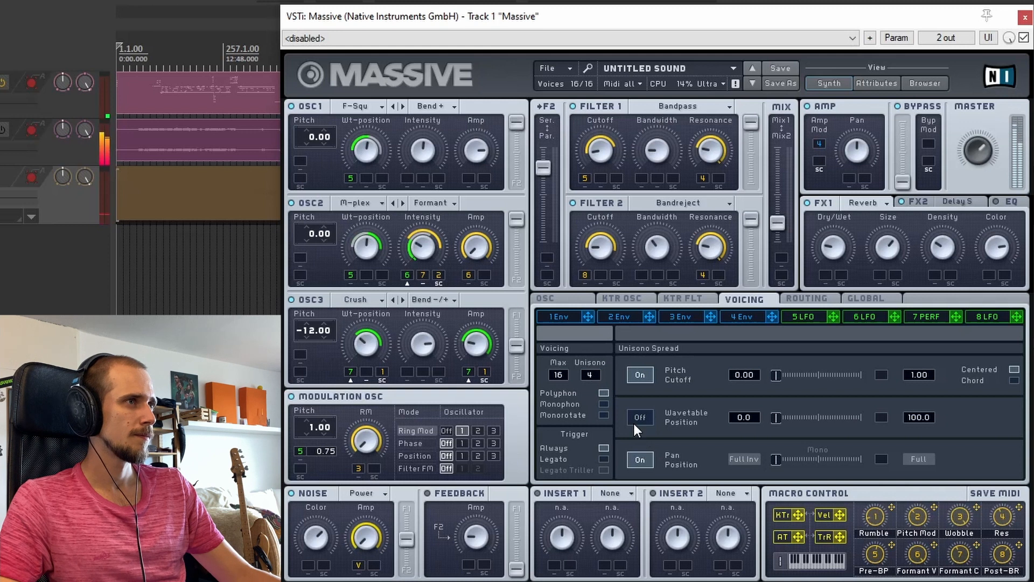
{"action": "left_click", "coordinate": [641, 374]}
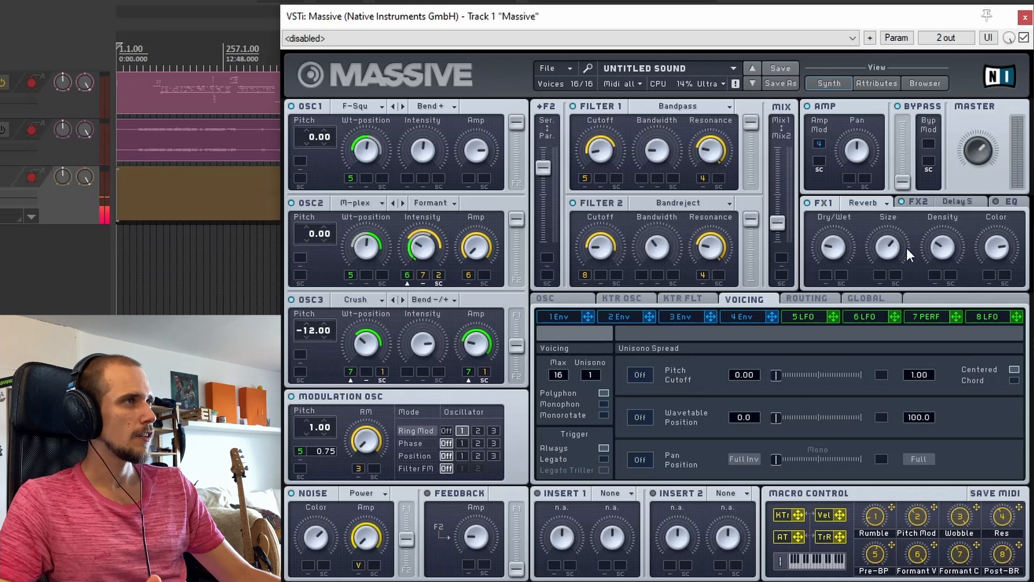
Enable the EQ, lower its frequency, reduce the boost slightly below center and keep the low shelf centered.
{"action": "left_click", "coordinate": [1005, 201]}
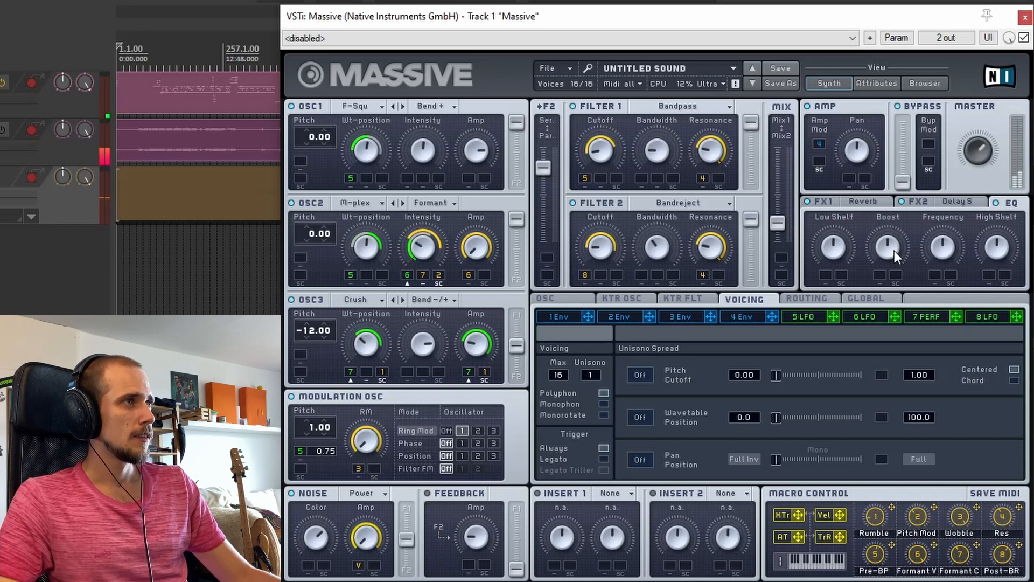
{"action": "left_click_drag", "start_coordinate": [896, 249], "coordinate": [906, 214]}
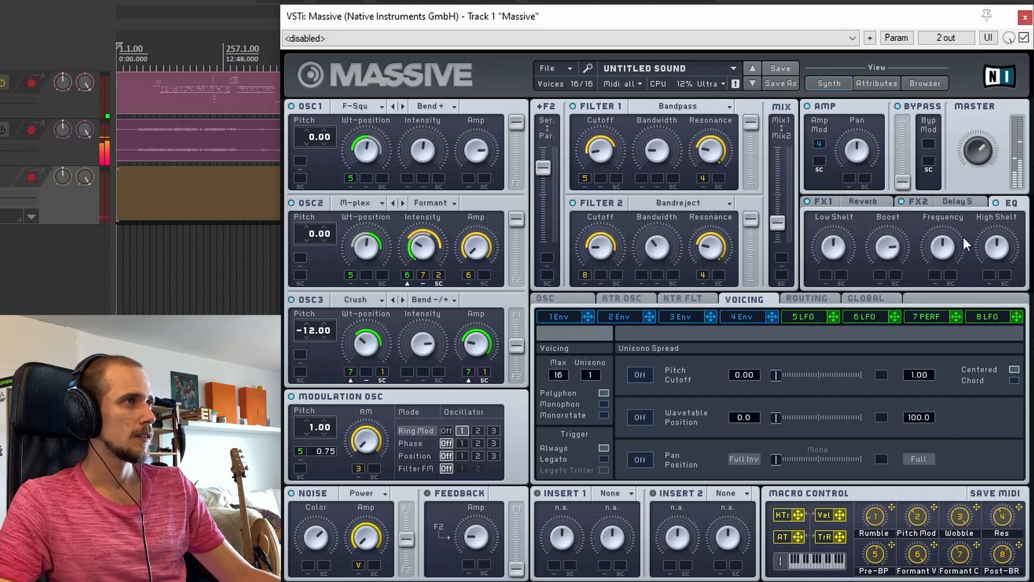
{"action": "left_click_drag", "start_coordinate": [945, 258], "coordinate": [933, 293]}
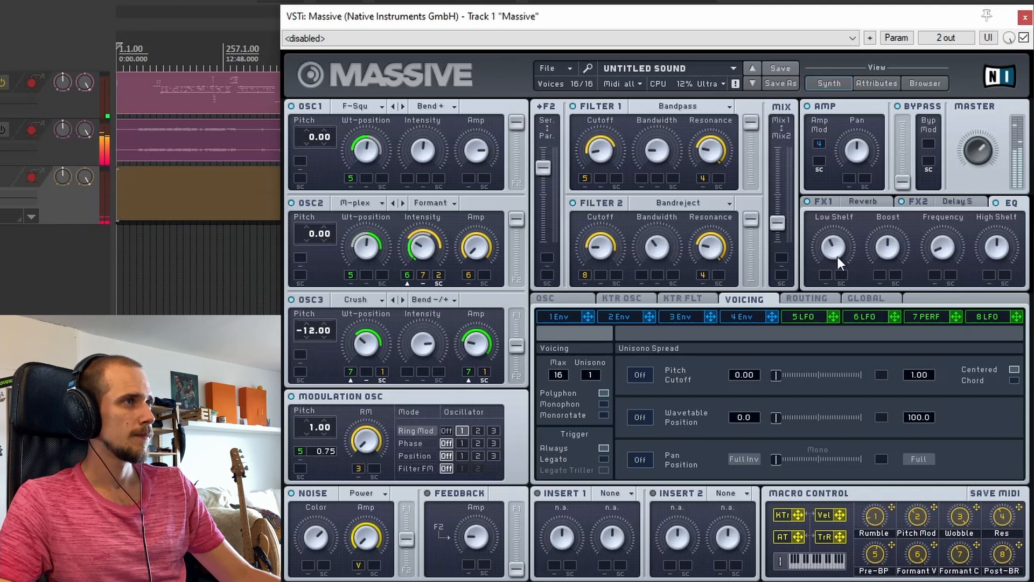
{"action": "left_click_drag", "start_coordinate": [838, 257], "coordinate": [935, 256]}
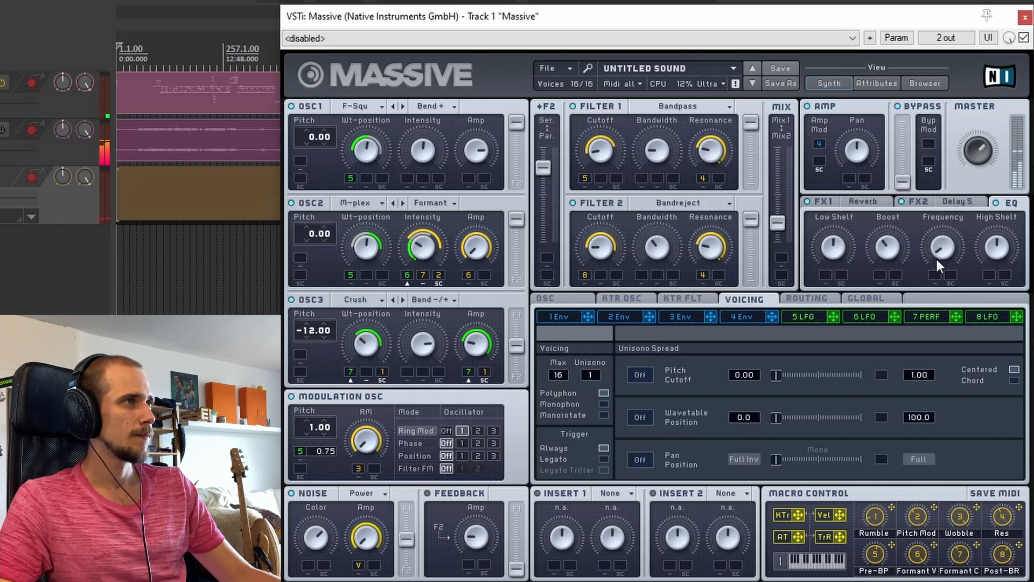